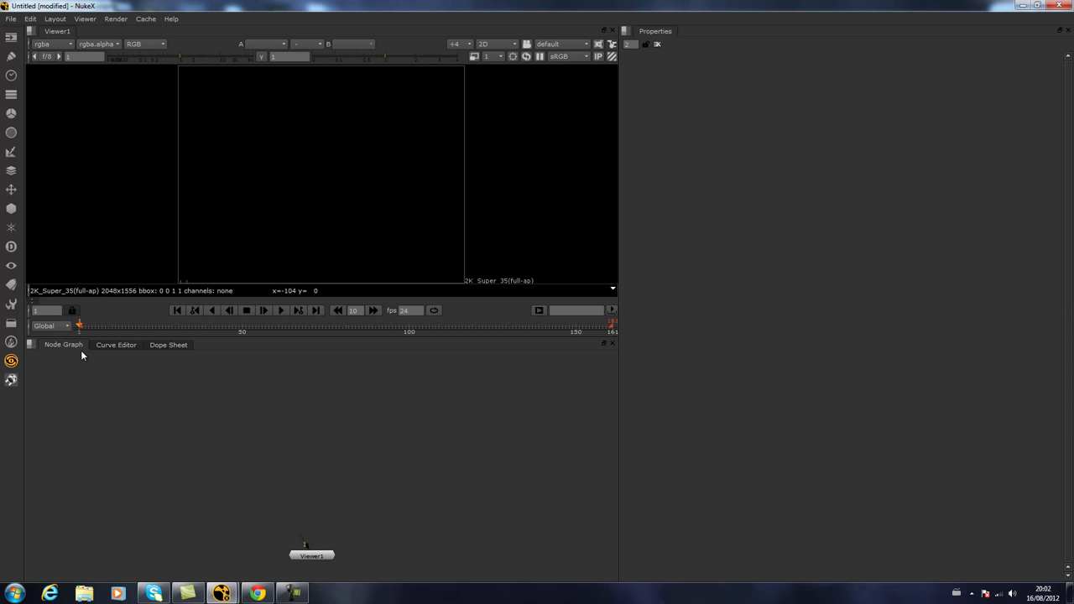
left_click(113, 345)
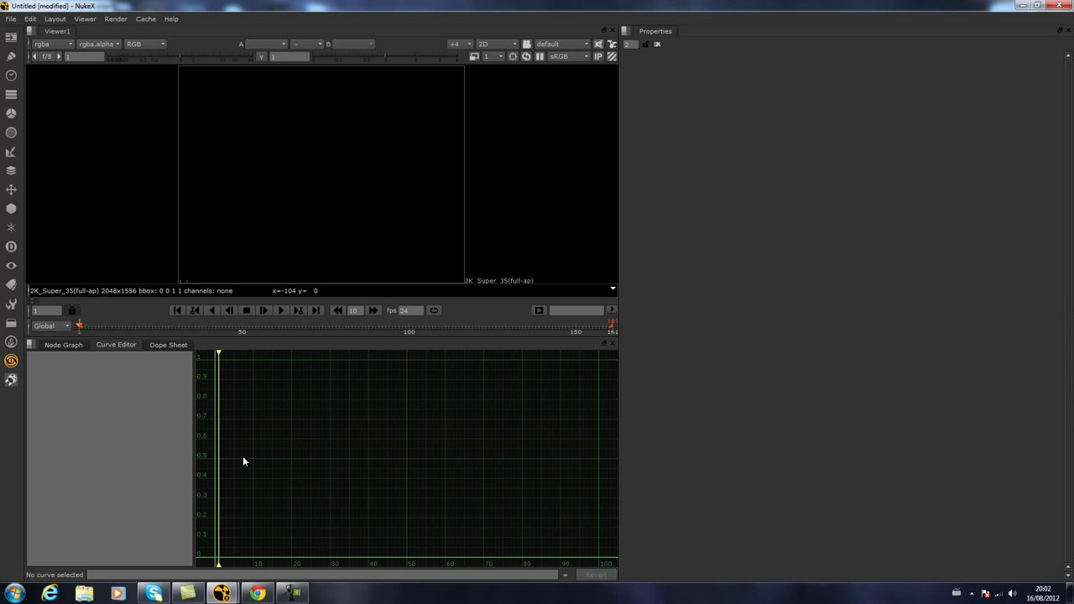
left_click(64, 344)
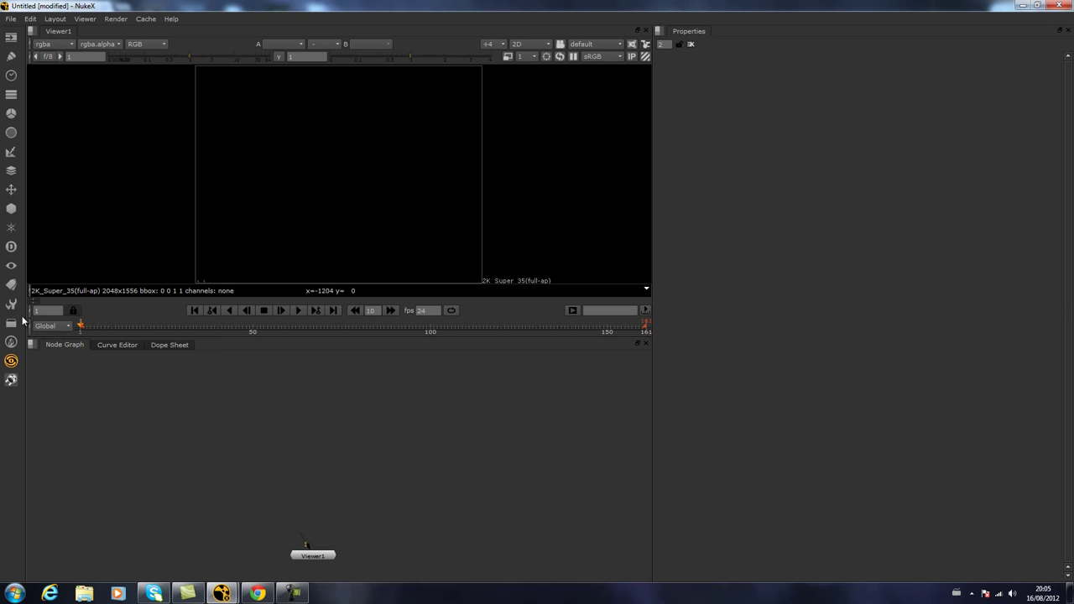
Add a Keyer node to the node graph above Viewer1.
left_click(11, 38)
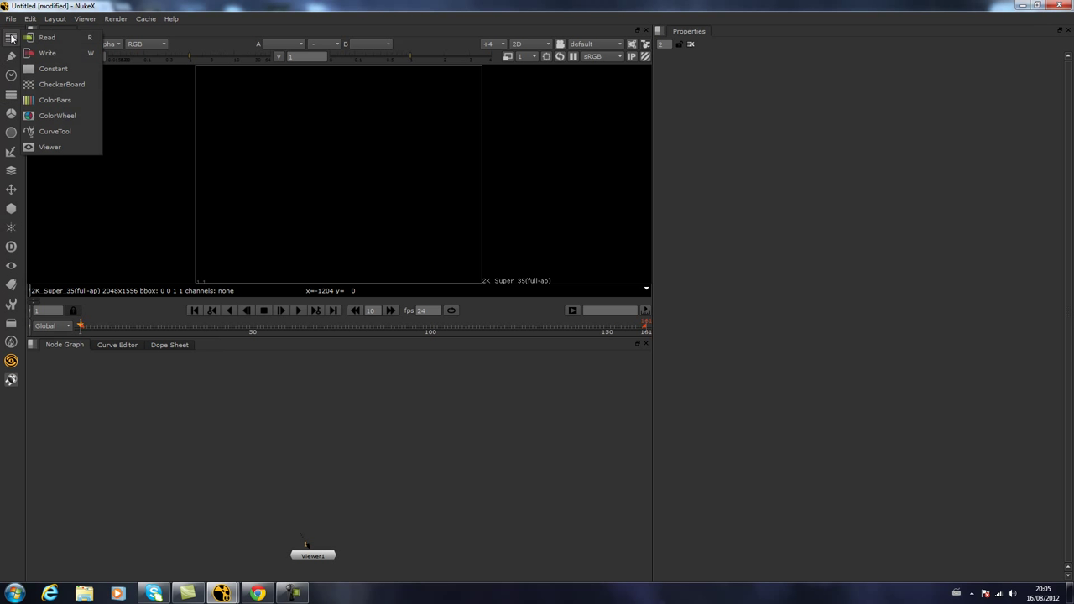
left_click(11, 56)
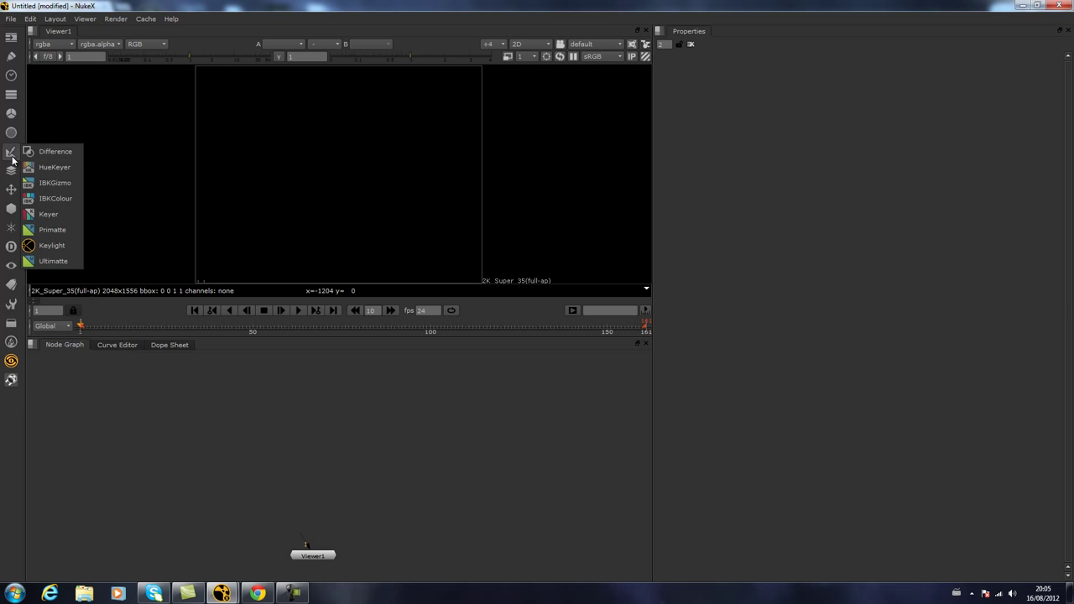
left_click(48, 211)
left_click_drag(277, 454, 325, 464)
left_click_drag(218, 395, 387, 487)
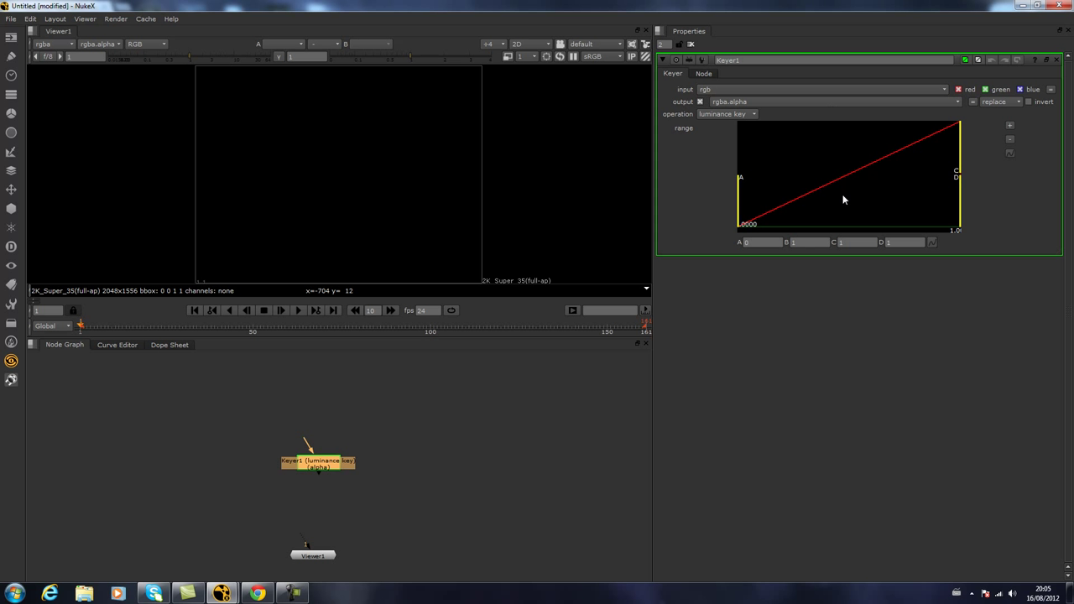
Set the Keyer's luminance range to about 0.042 for A and about 0.306 for B.
left_click_drag(653, 172, 688, 172)
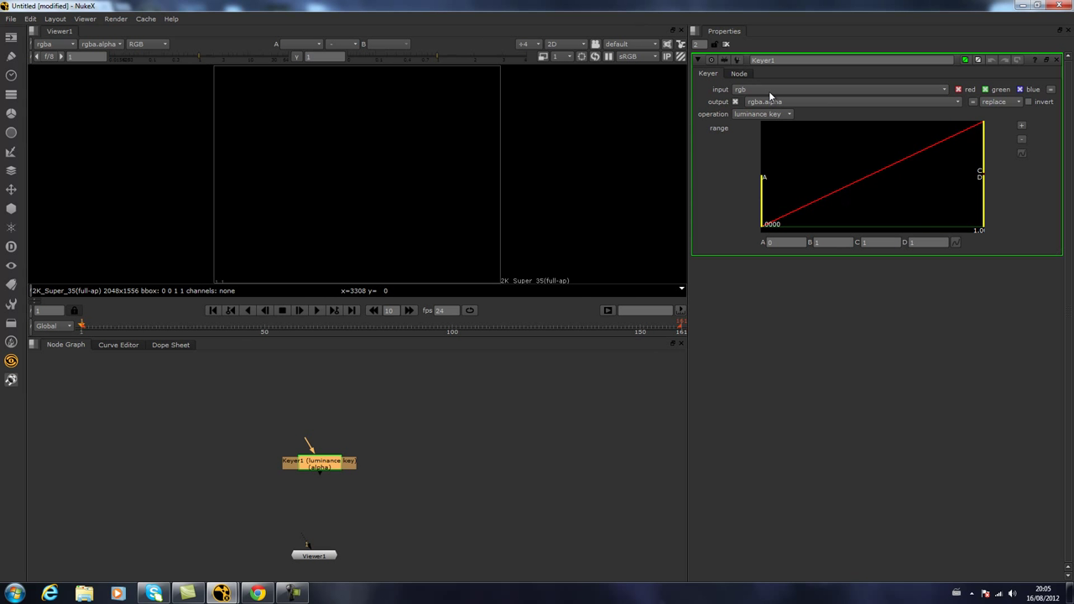
left_click_drag(762, 183, 808, 193)
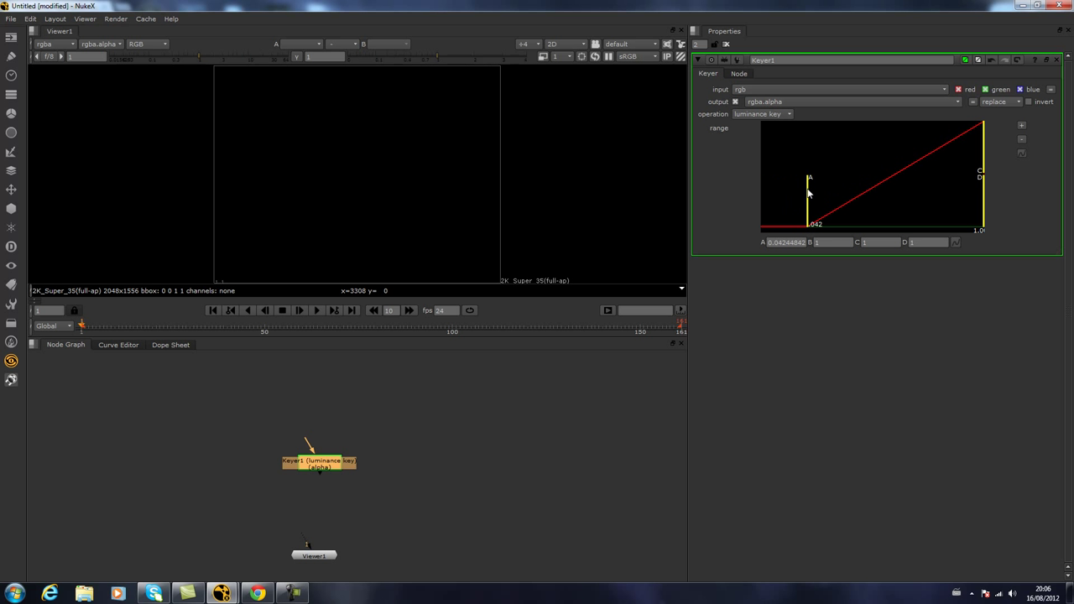
left_click_drag(985, 168, 885, 168)
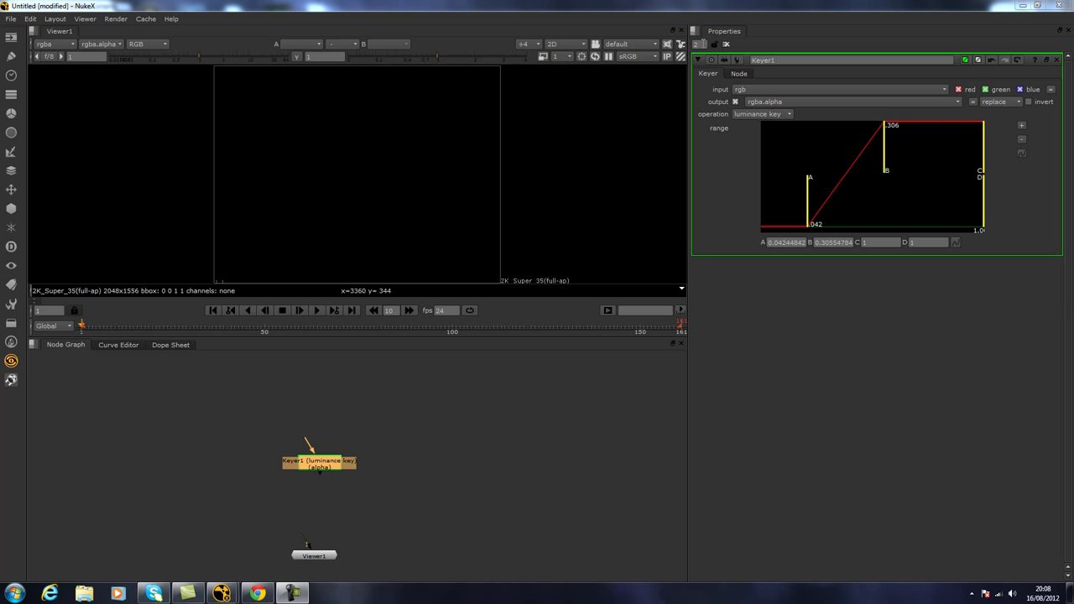
Set the maximum number of open property panels to 10 and move the Keyer node higher in the node graph.
type("0")
key("Return")
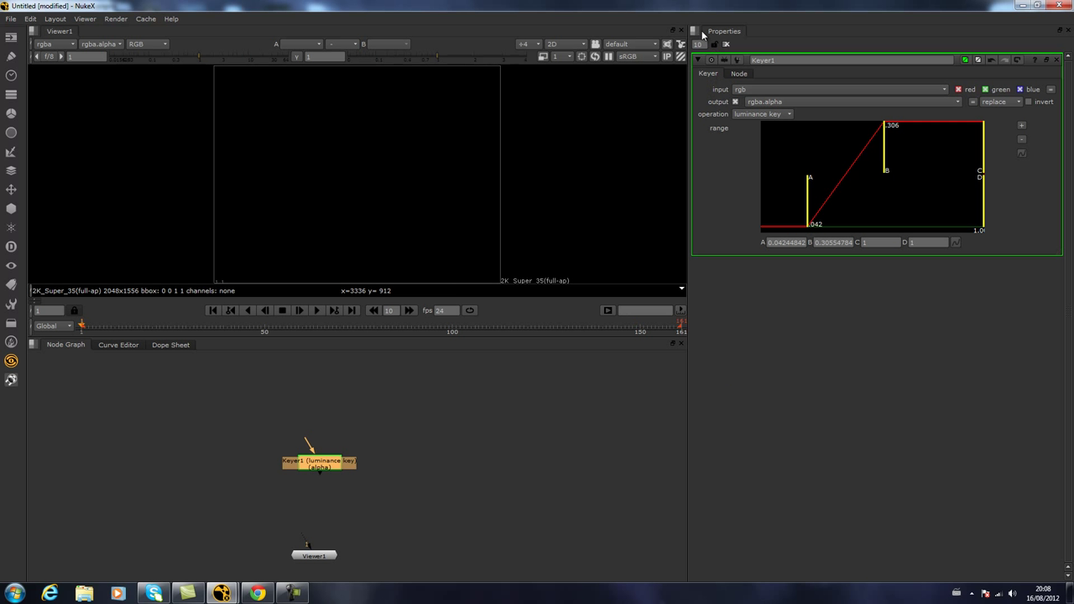
left_click_drag(342, 456, 442, 376)
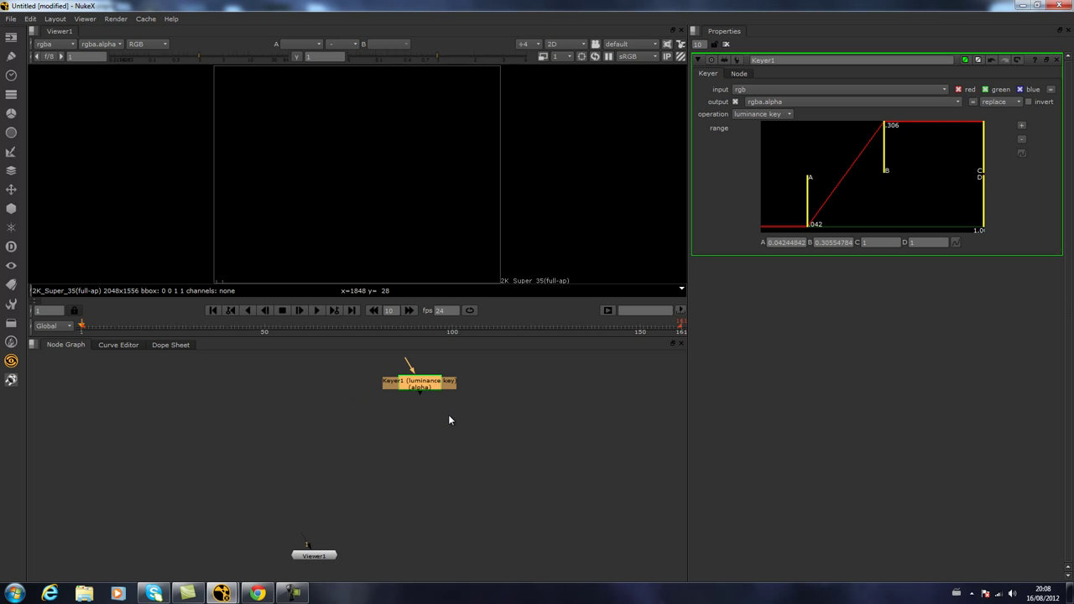
left_click(541, 464)
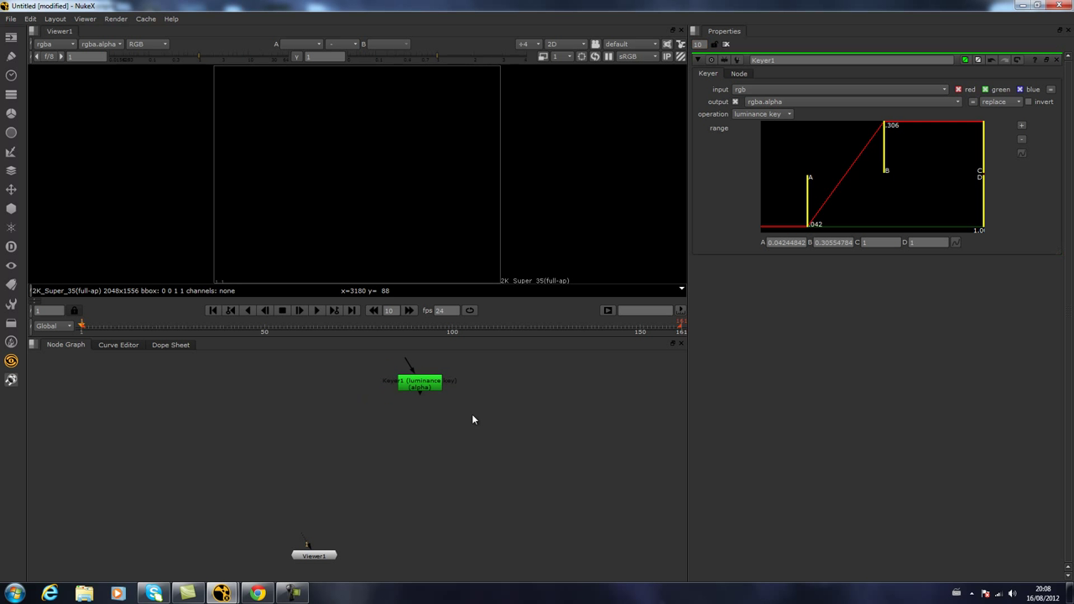
Add a chain of 14 Blur nodes below the Keyer node.
left_click(421, 389)
key("b")
key("b")
key("b")
key("b")
key("b")
key("b")
key("b")
key("b")
key("b")
key("b")
key("b")
key("b")
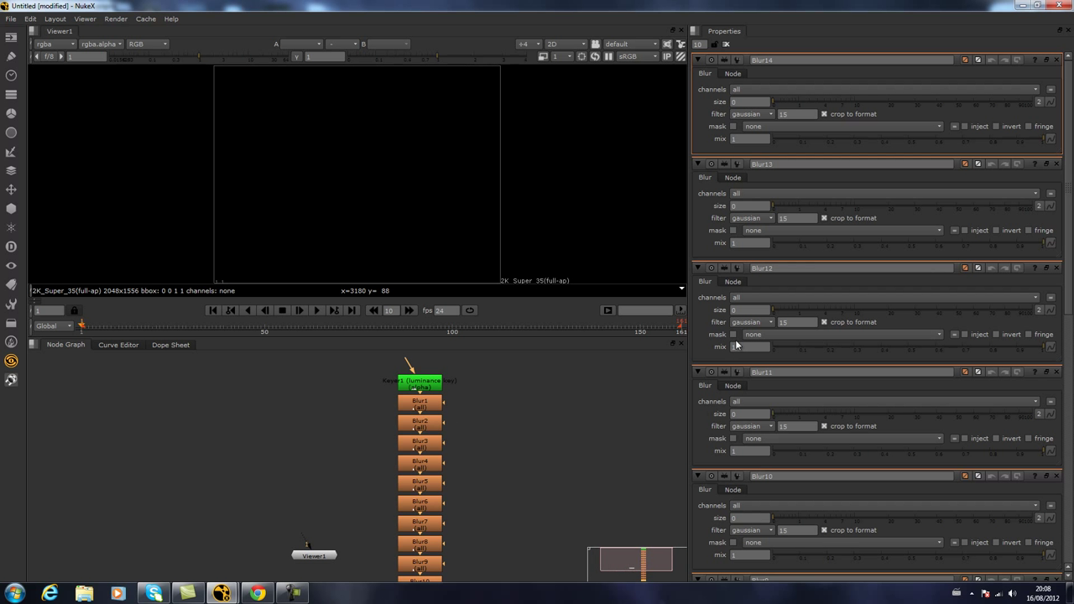
scroll(596, 377, "down", 1)
key("b")
scroll(1068, 171, "down", 5)
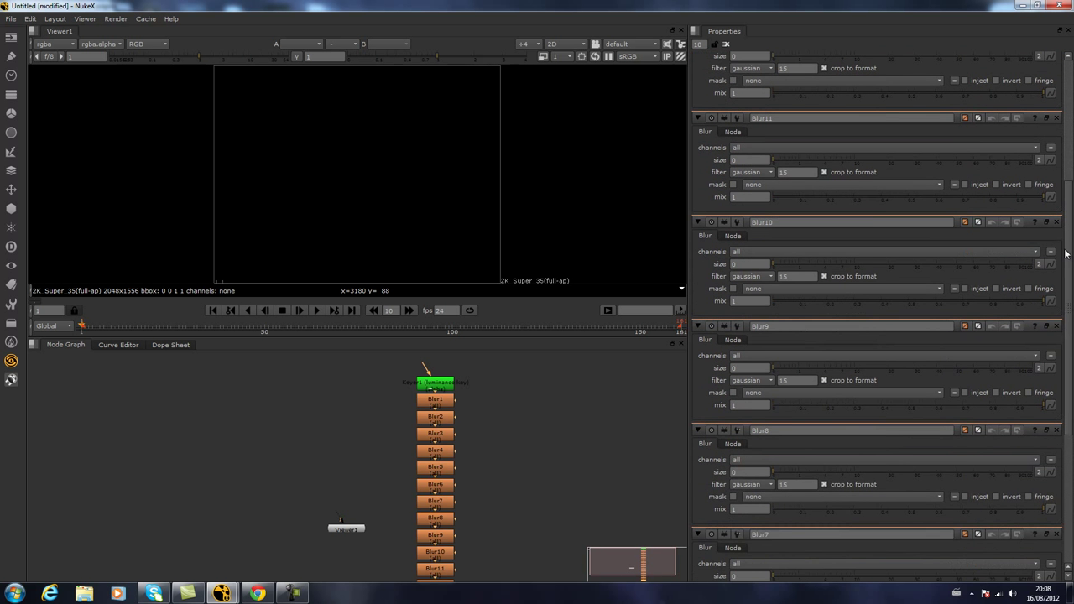
scroll(1055, 470, "down", 4)
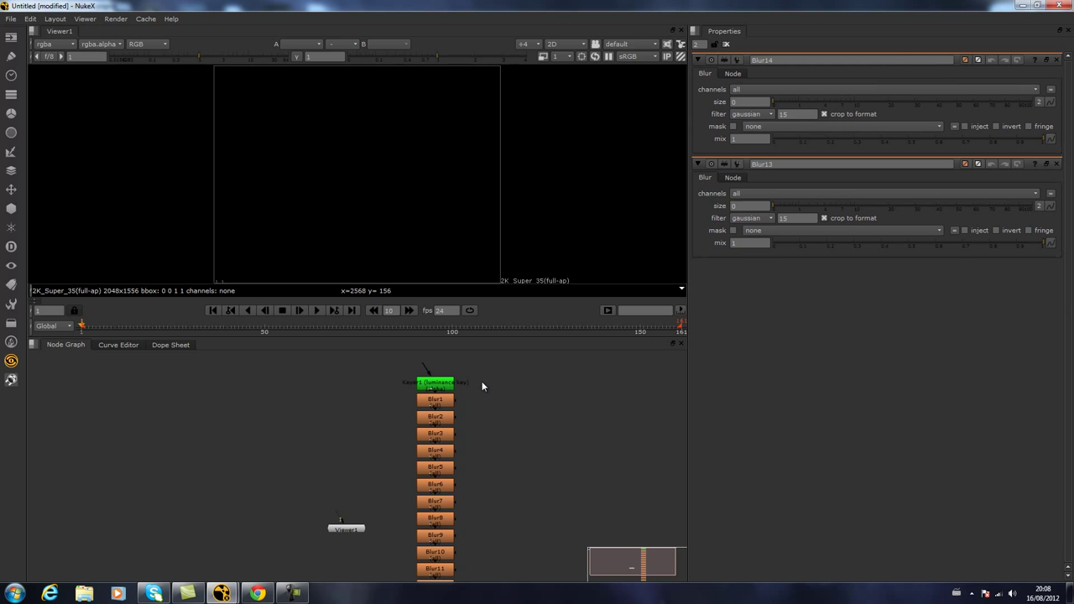
Open the properties of the Keyer node and of the first Blur node.
double_click(451, 387)
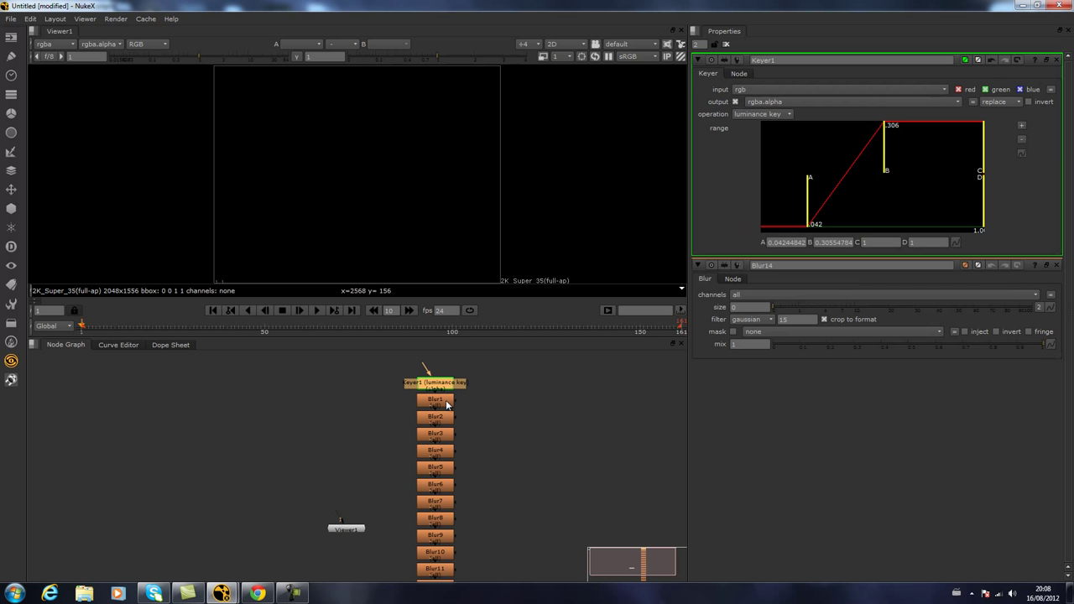
double_click(447, 405)
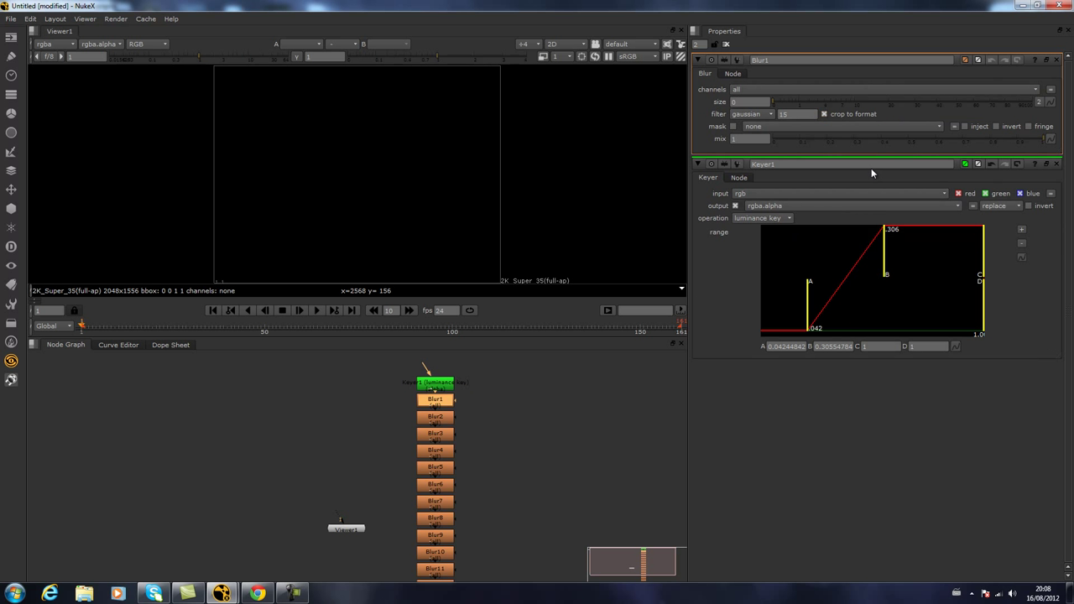
scroll(504, 459, "down", 3)
scroll(493, 448, "down", 1)
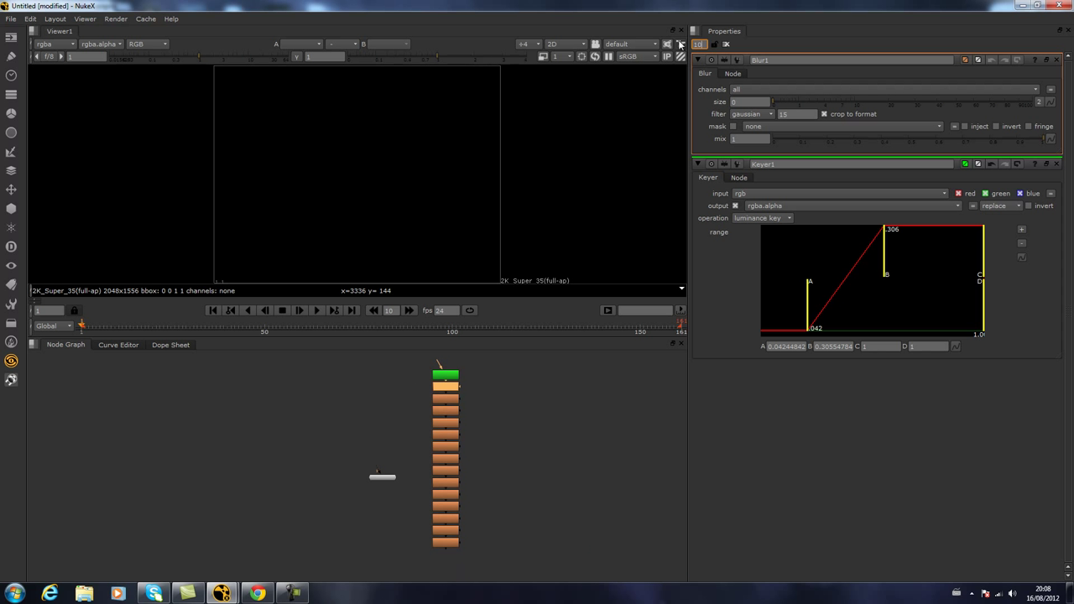
Open the properties of several Blur nodes one after another, working upward from the end of the chain.
left_click(530, 508)
left_click_drag(399, 353, 515, 571)
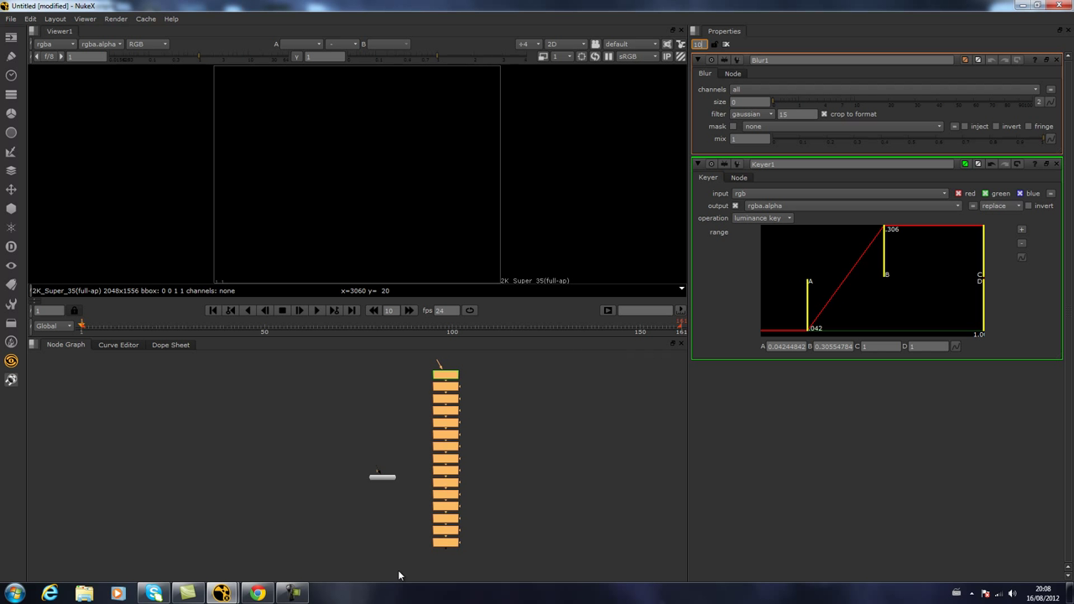
double_click(458, 542)
double_click(452, 522)
double_click(453, 510)
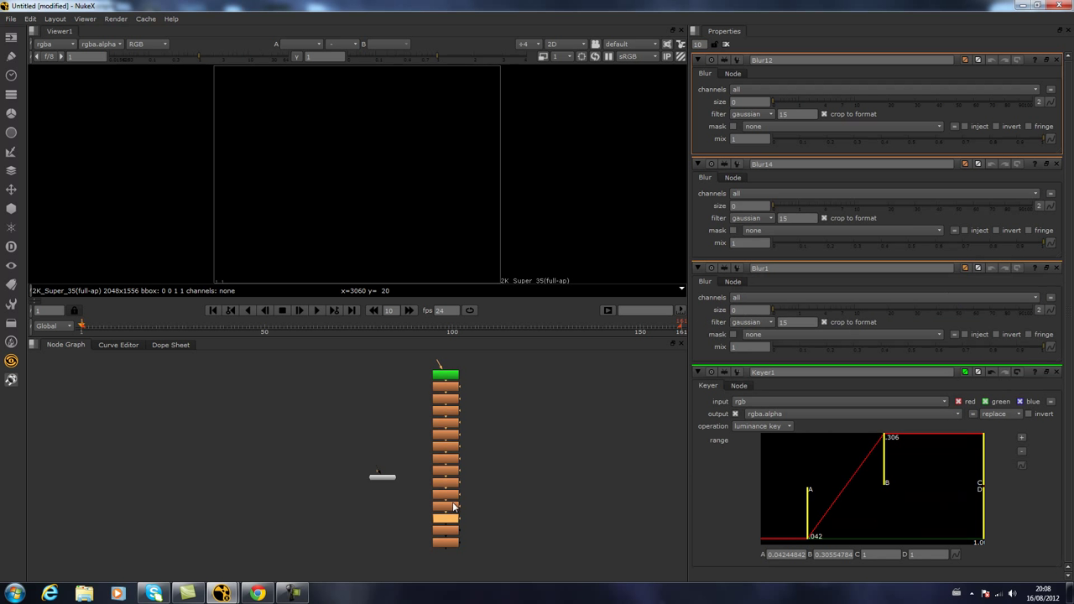
double_click(454, 498)
double_click(455, 488)
double_click(456, 479)
double_click(455, 467)
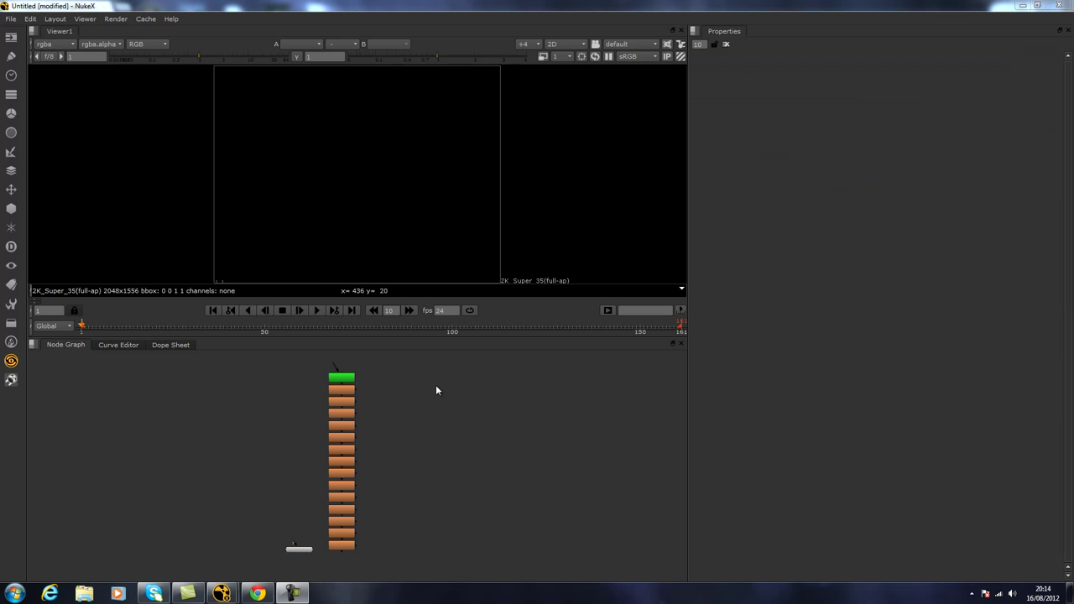
Delete the Keyer with its whole Blur chain and the Viewer1 node, leaving the node graph empty.
left_click_drag(368, 535, 389, 580)
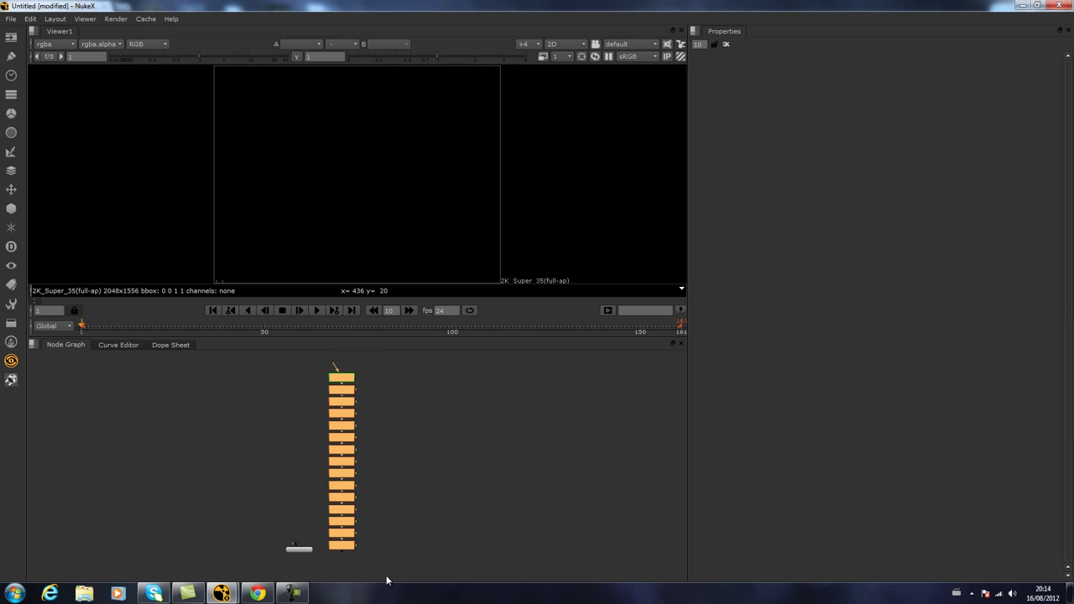
key("Delete")
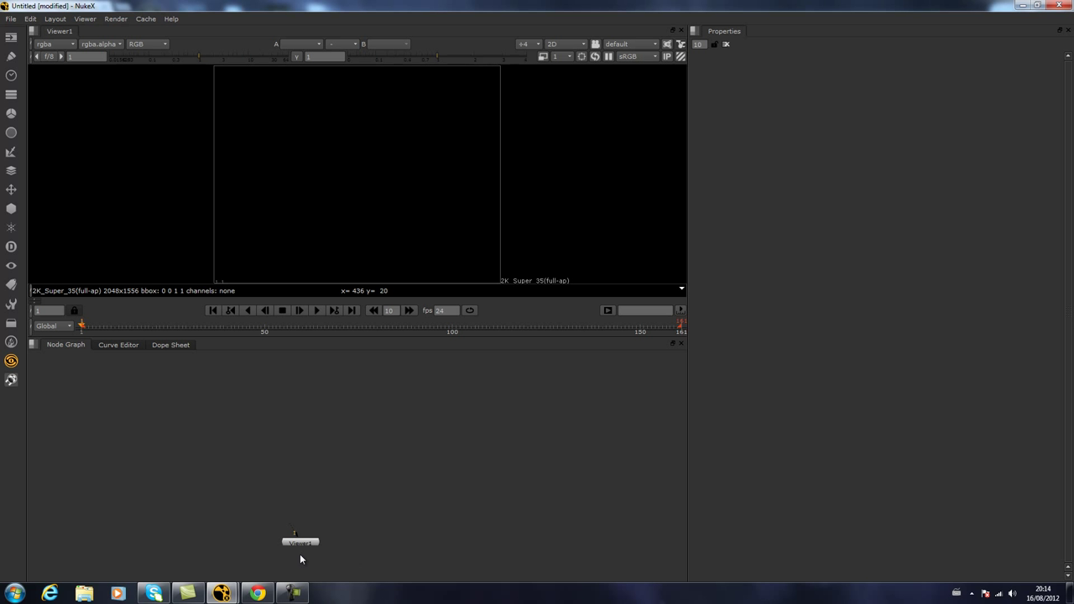
scroll(300, 559, "up", 2)
left_click(307, 535)
left_click_drag(312, 534, 334, 531)
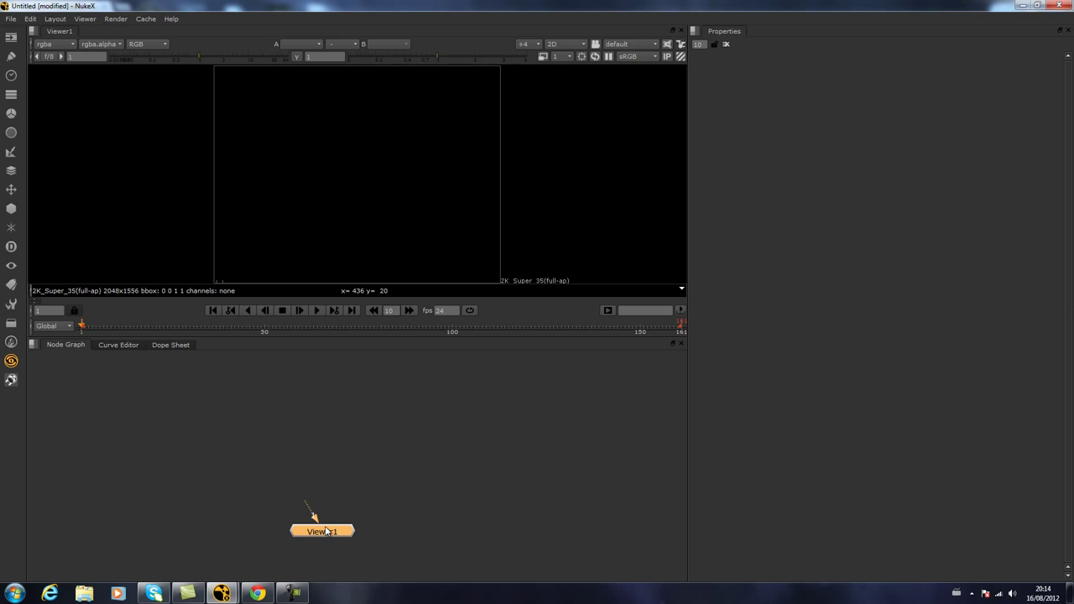
key("Delete")
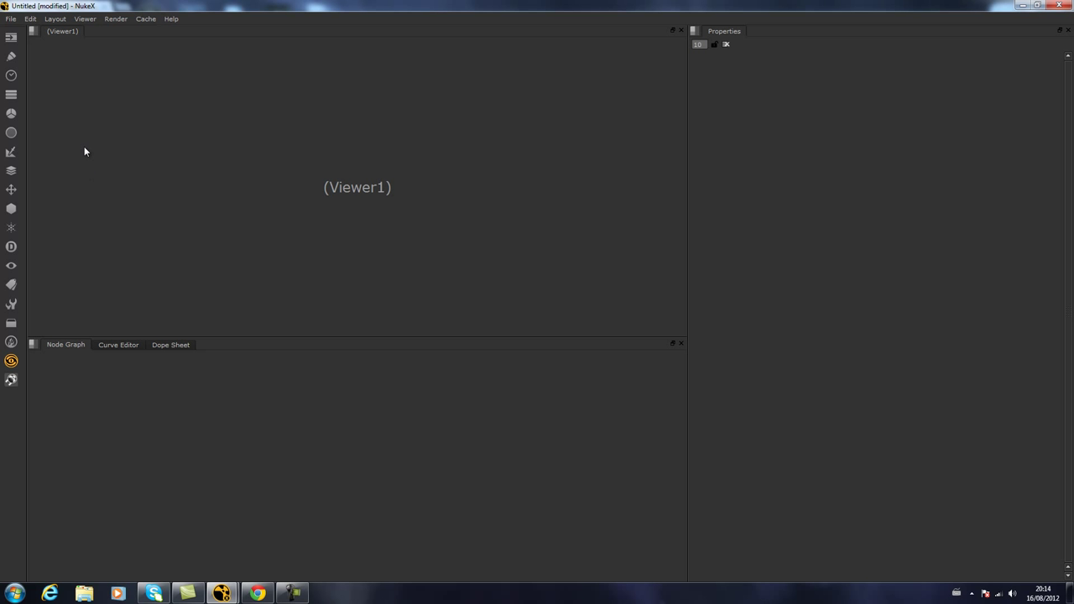
Create a Read node that loads PanoramaTrail_HalfDome_LibertyCap_Pano_resize.JPG from the Desktop folder.
left_click(10, 42)
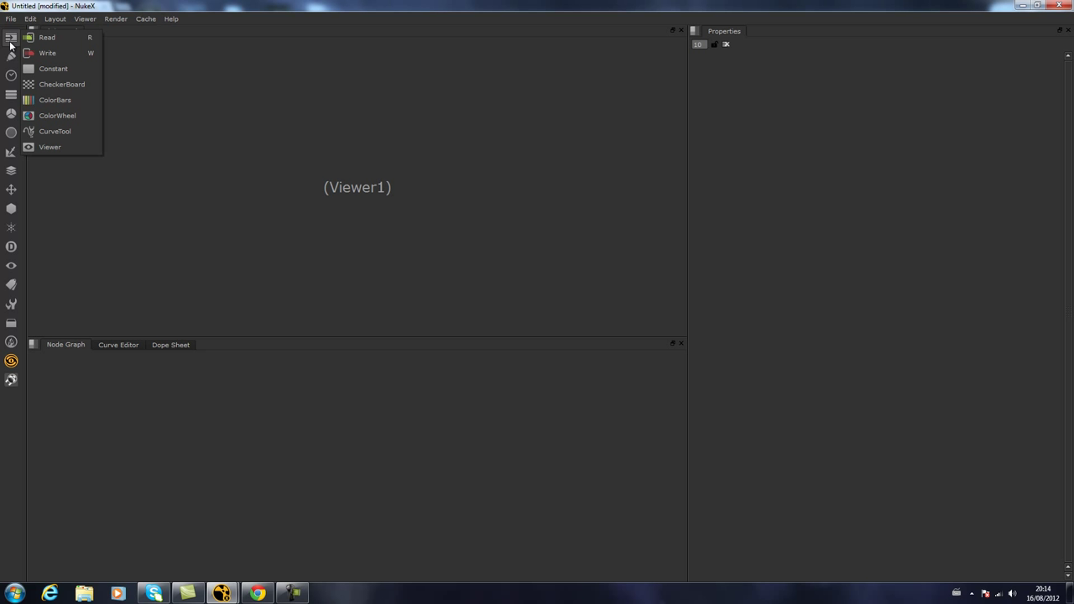
left_click(65, 39)
left_click_drag(157, 27, 174, 52)
left_click(56, 73)
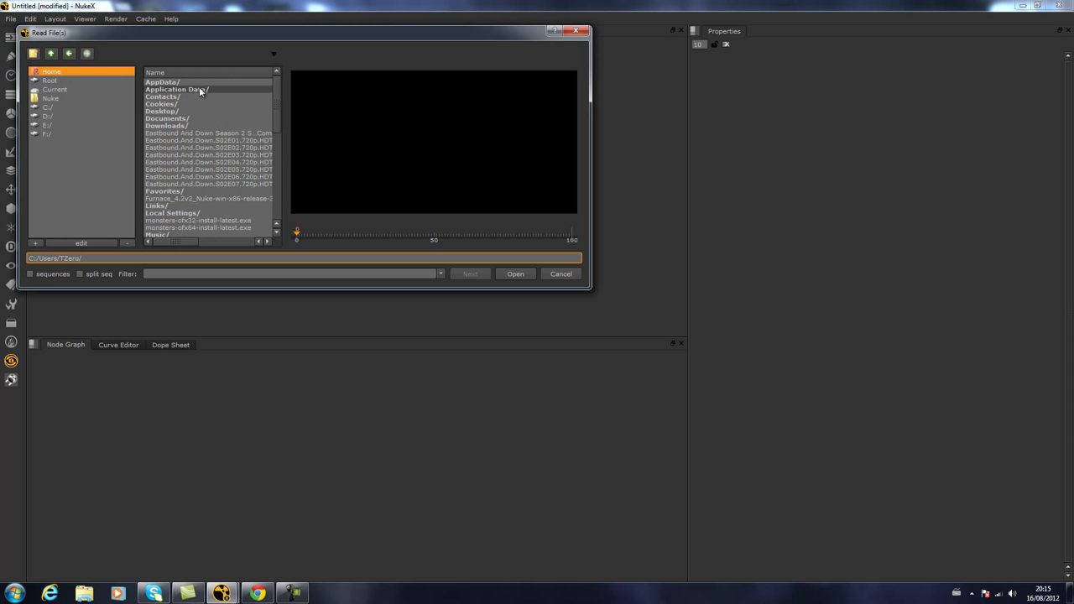
left_click(190, 108)
scroll(191, 126, "down", 12)
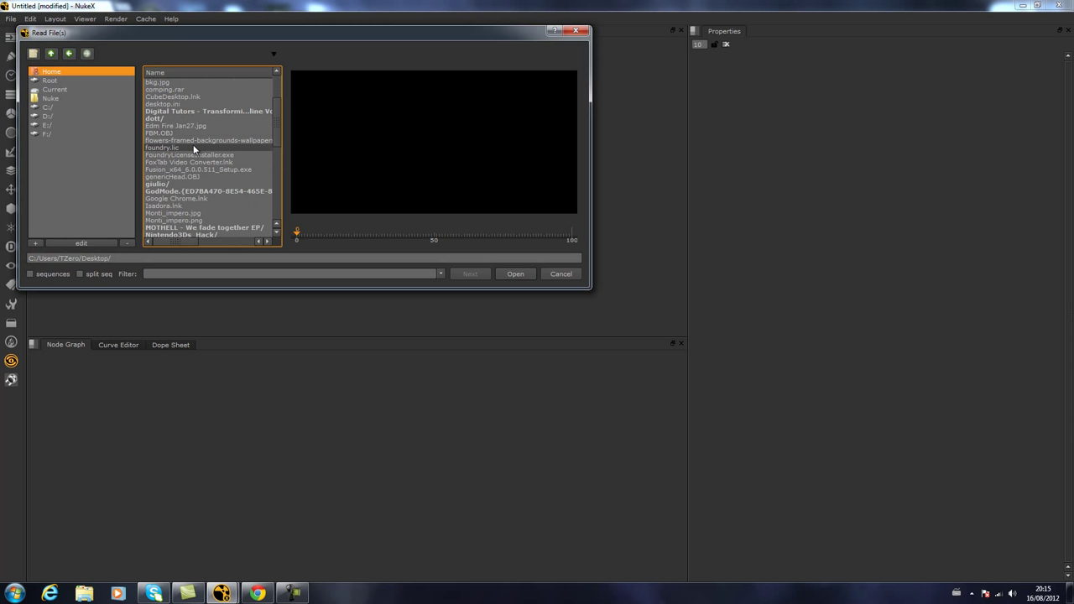
left_click(189, 141)
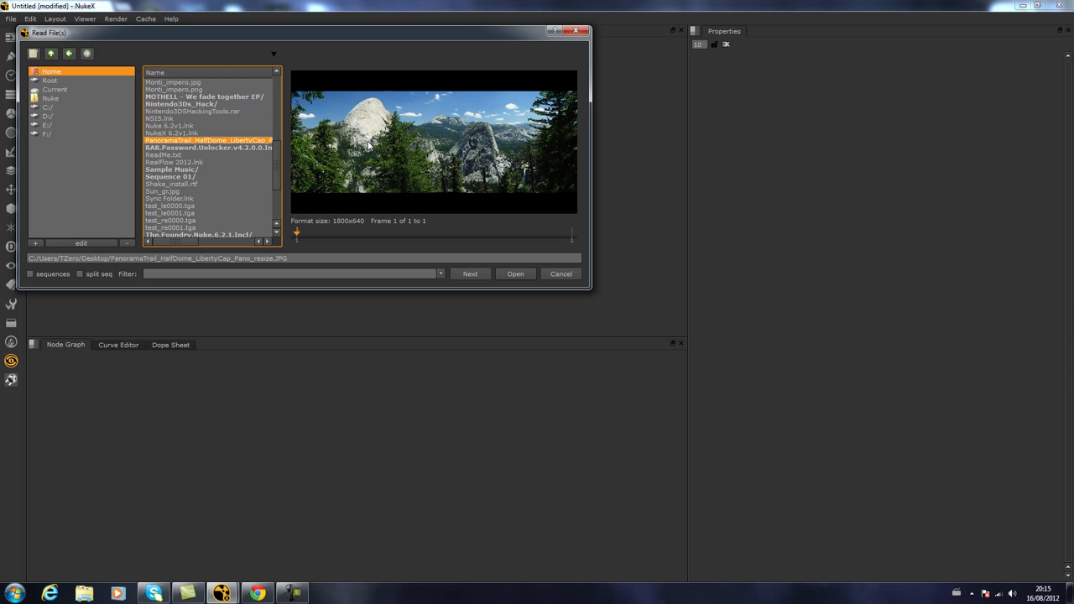
left_click(508, 278)
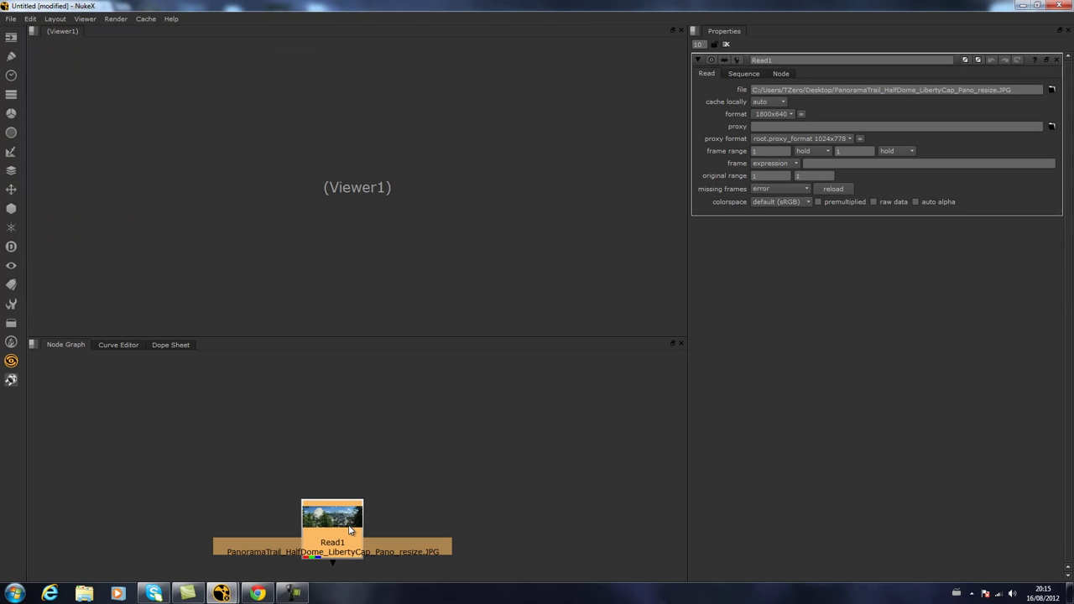
Move the Read node higher in the node graph and examine its file path and frame range settings.
left_click_drag(351, 530, 357, 426)
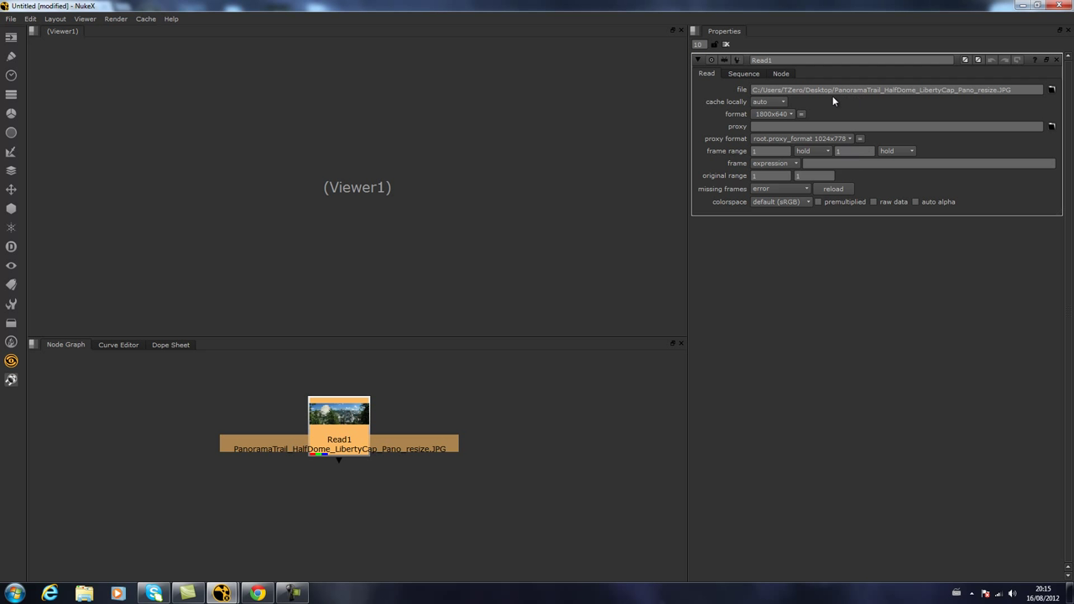
left_click_drag(752, 90, 1059, 95)
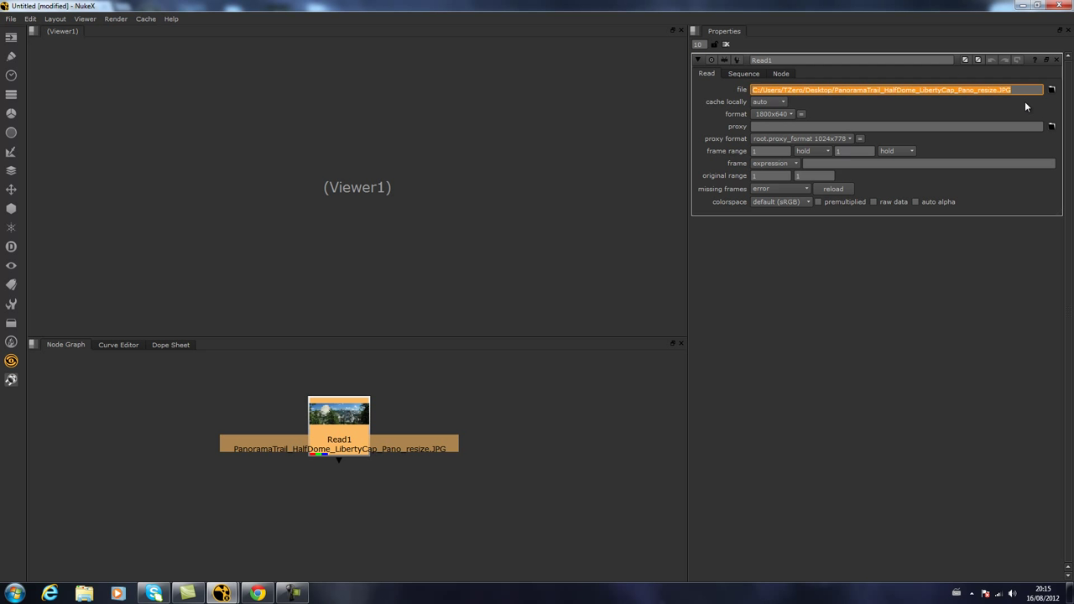
left_click(875, 107)
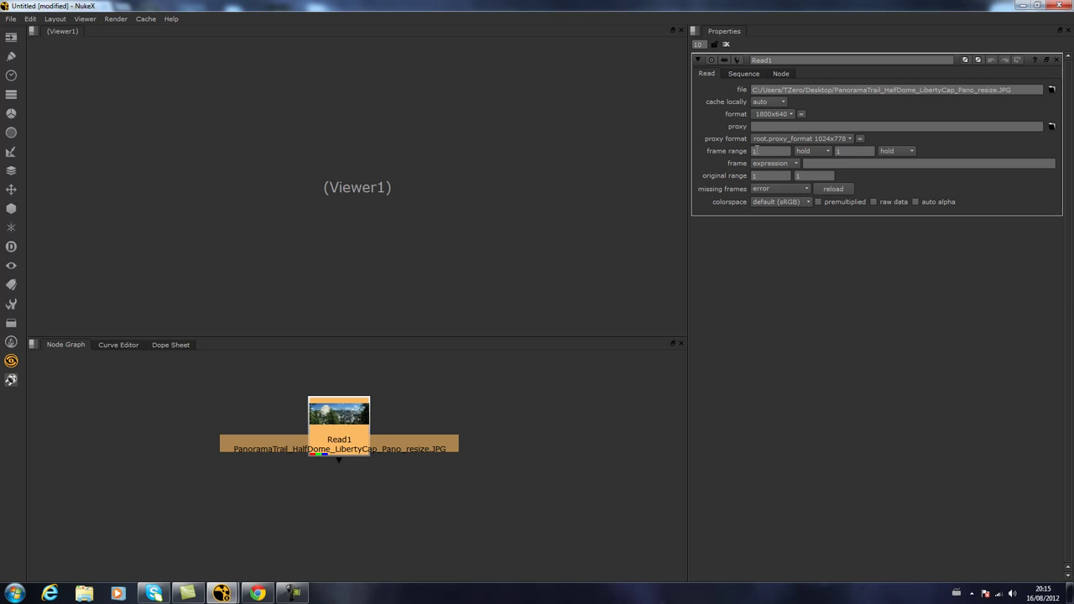
left_click_drag(348, 422, 351, 396)
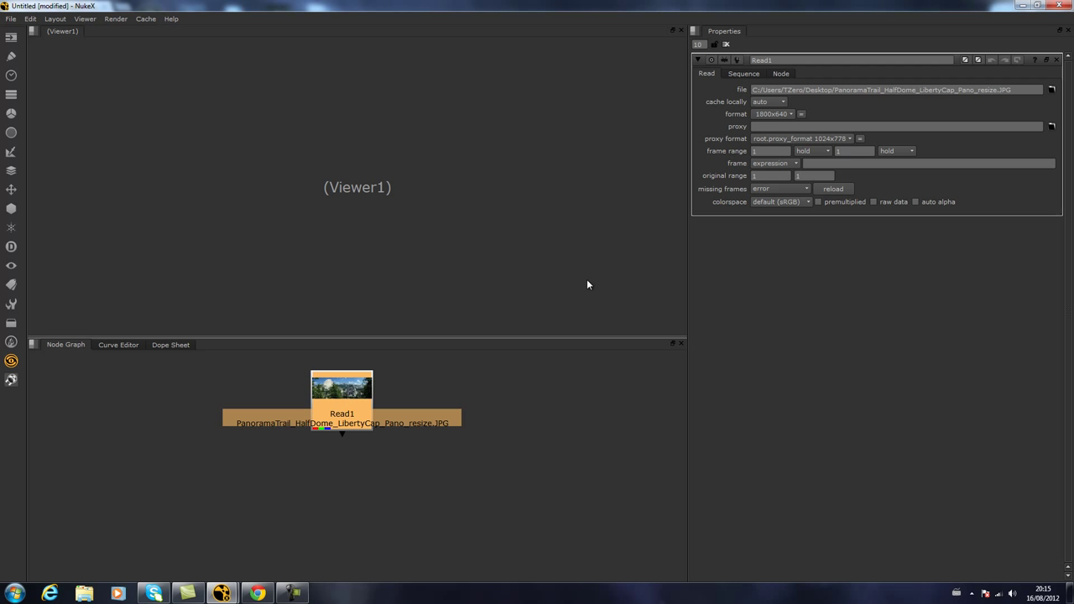
left_click(850, 152)
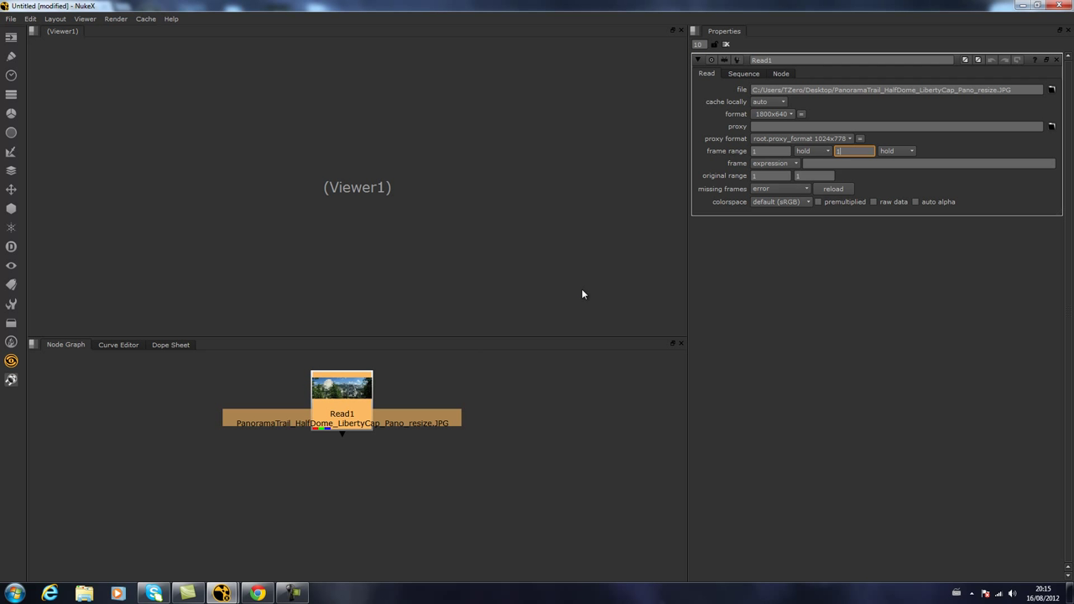
mouse_move(353, 414)
left_mouse_down()
mouse_move(355, 403)
mouse_move(353, 412)
left_mouse_up()
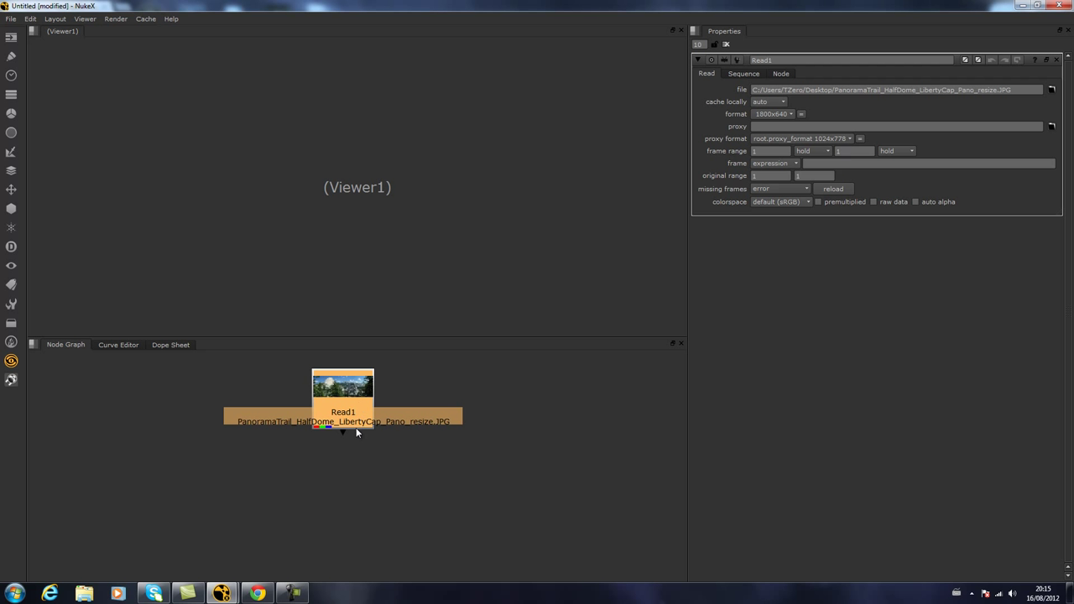
Enlarge the node graph pane and add a Viewer node directly below the Read1 node.
left_click(362, 472)
left_click_drag(487, 343, 484, 316)
left_click_drag(473, 413, 434, 416)
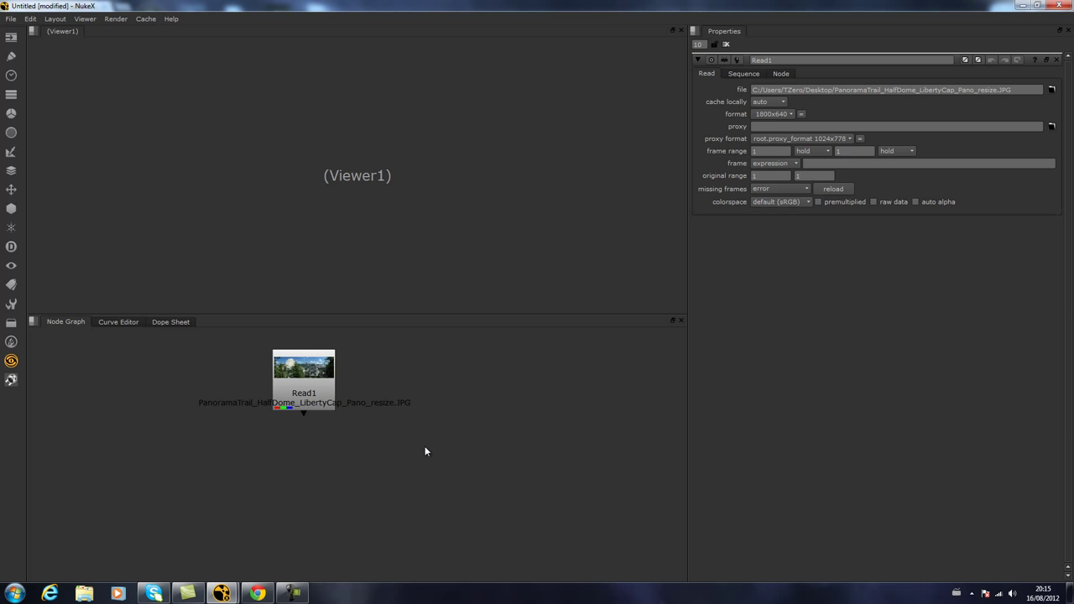
key("Tab")
type("vi")
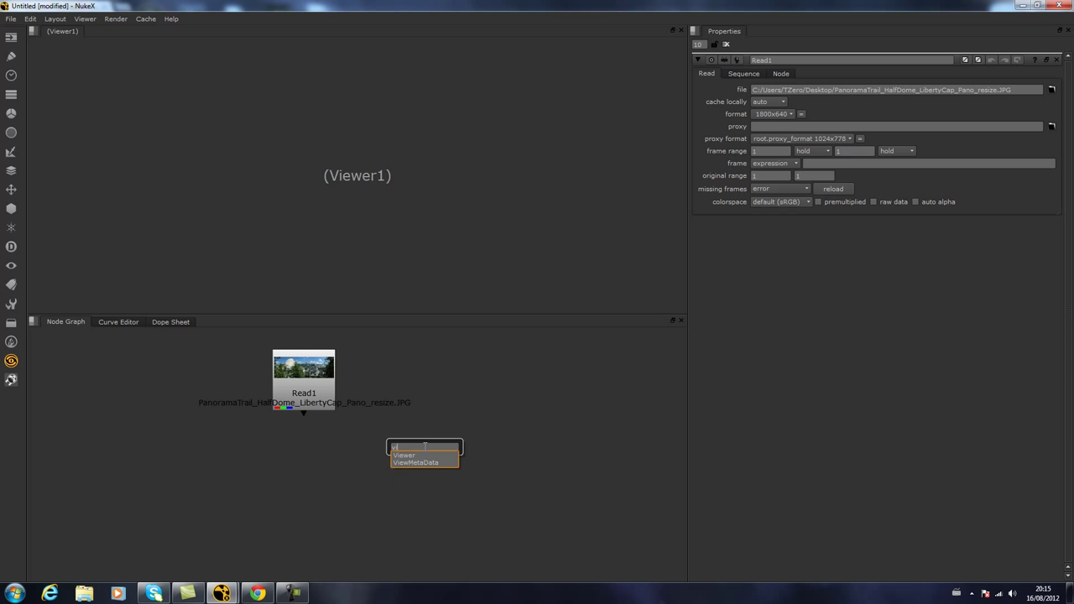
type("e")
key("Down")
key("Return")
left_click_drag(424, 446, 308, 486)
left_click(514, 391)
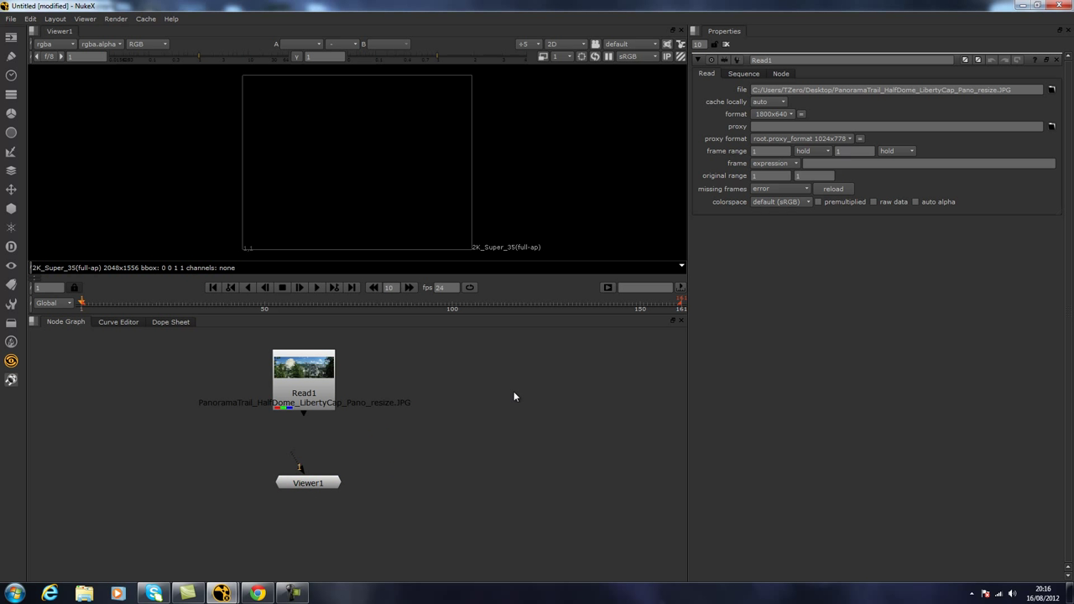
Try adding a BumpBoss node beside Read1 by searching for node names starting with "b", and delete it again.
left_click(11, 37)
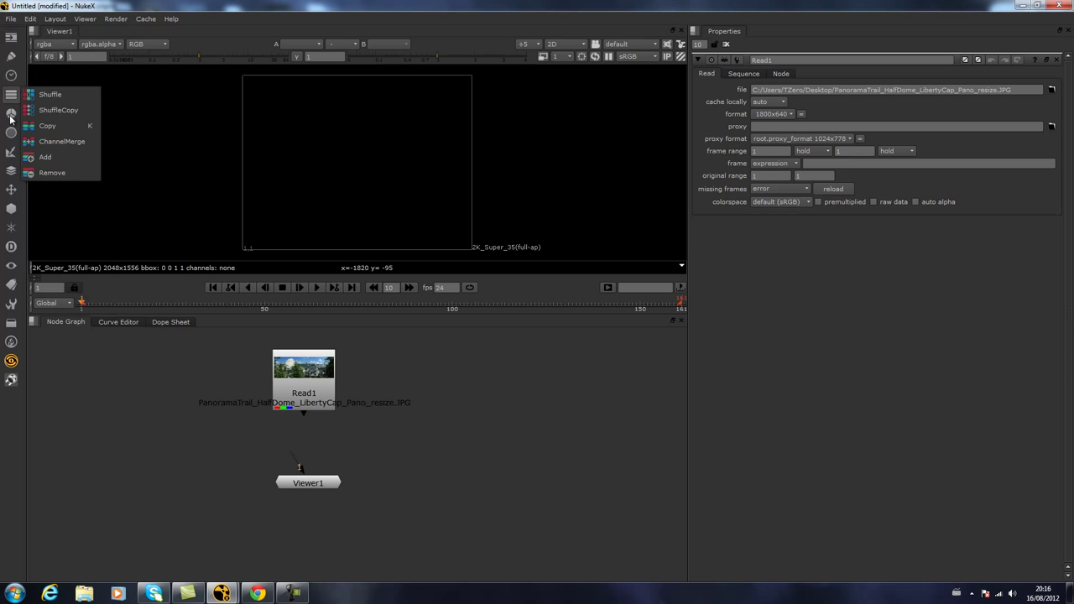
left_click(424, 385)
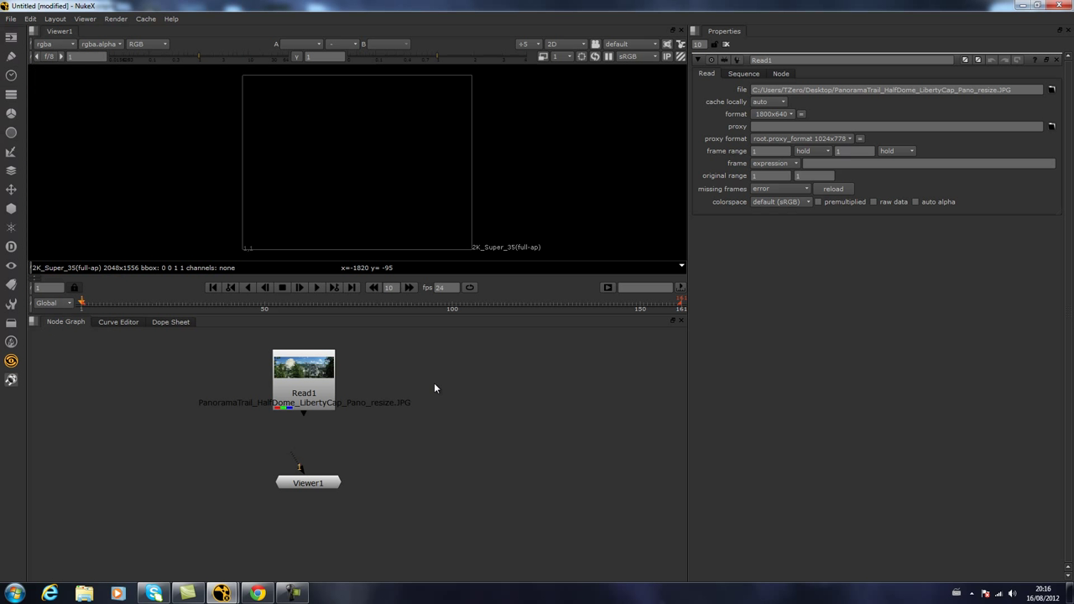
key("Tab")
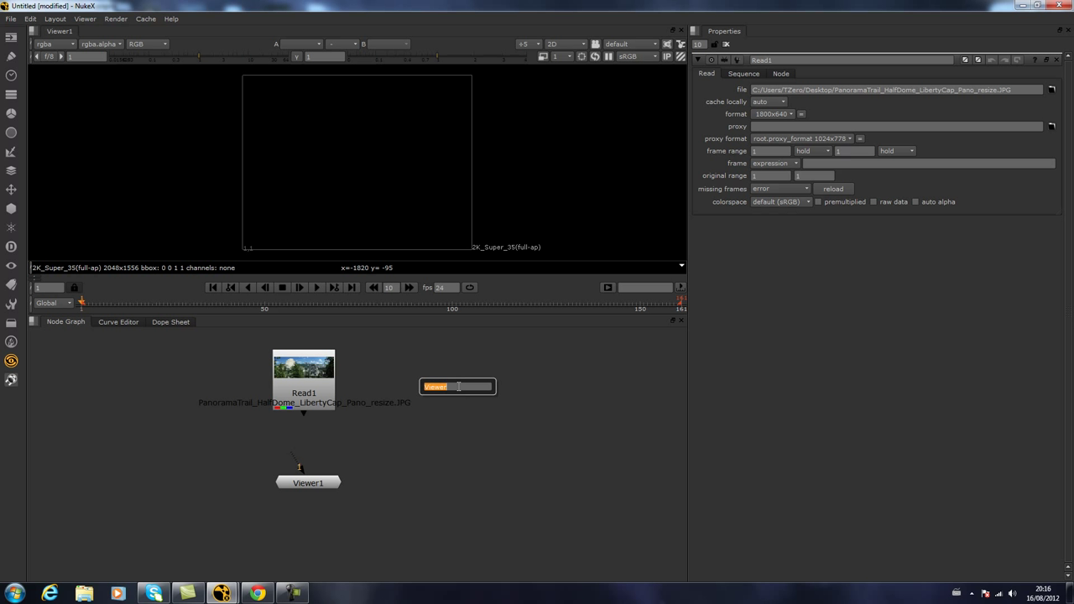
type("b")
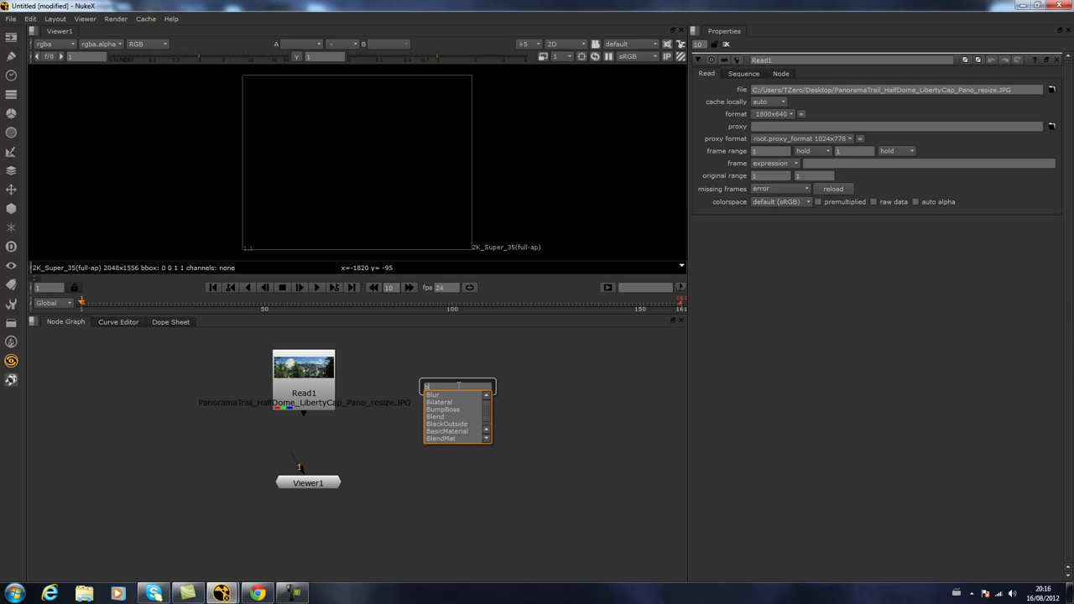
key("Down")
key("Down")
key("Down")
key("Down")
key("Down")
key("Down")
key("Down")
key("Down")
key("Down")
key("Down")
key("Down")
key("Return")
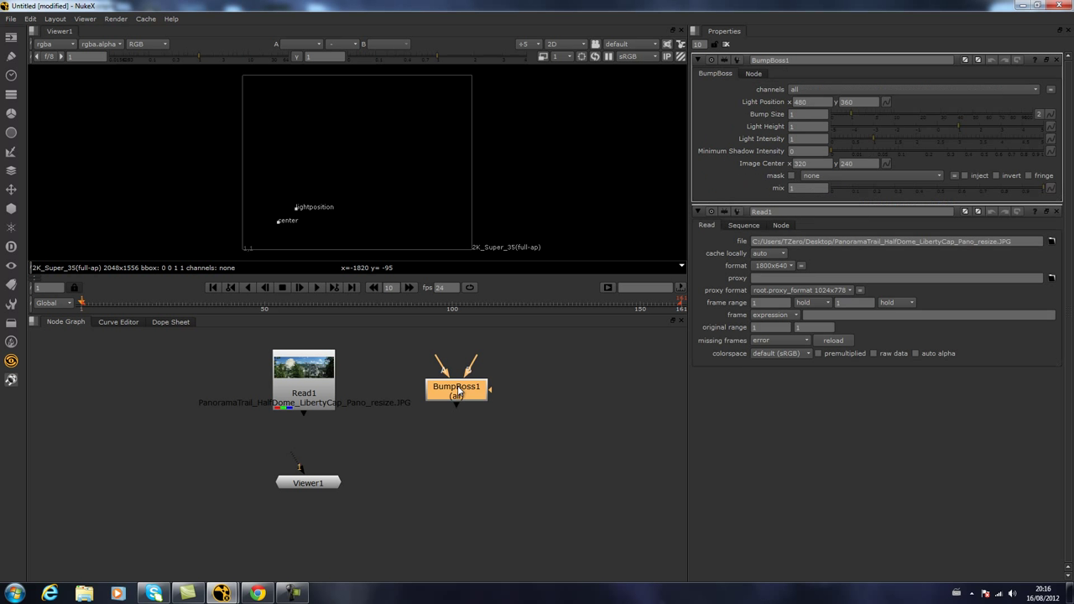
left_click_drag(458, 388, 478, 396)
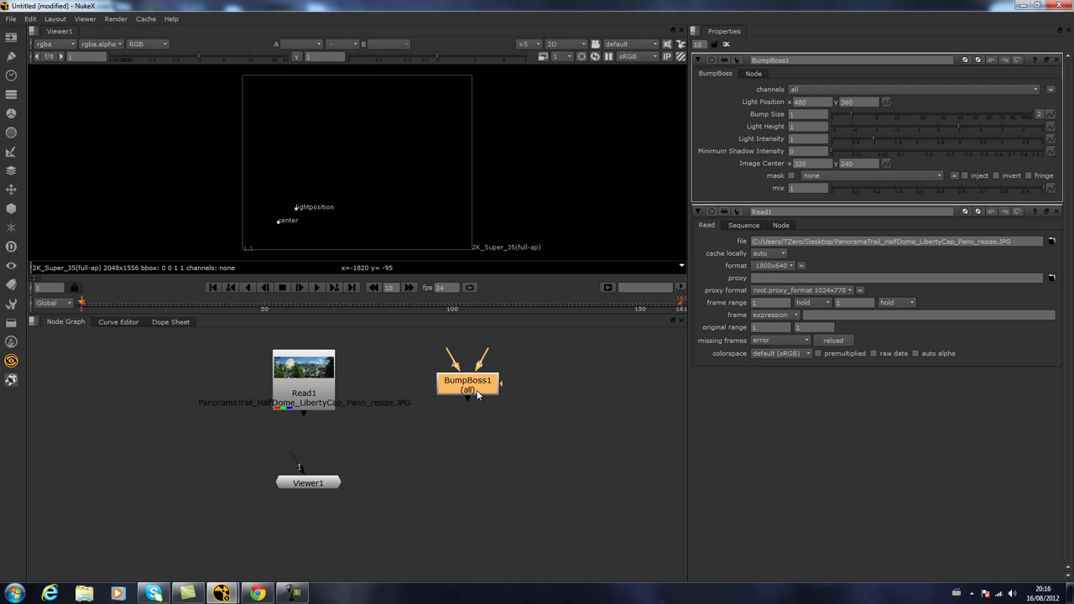
key("Delete")
Space the Read1 and Viewer1 nodes apart vertically and connect Viewer1's input to Read1.
left_click_drag(322, 483, 316, 506)
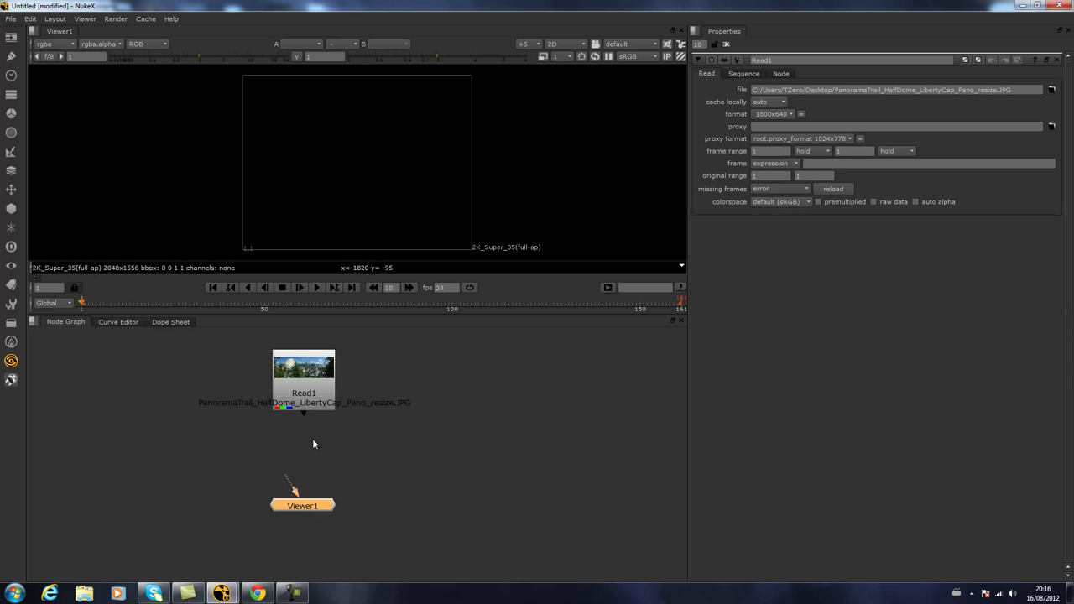
left_click(315, 377)
left_click(300, 505)
mouse_move(305, 390)
left_mouse_down()
mouse_move(307, 377)
mouse_move(306, 393)
left_mouse_up()
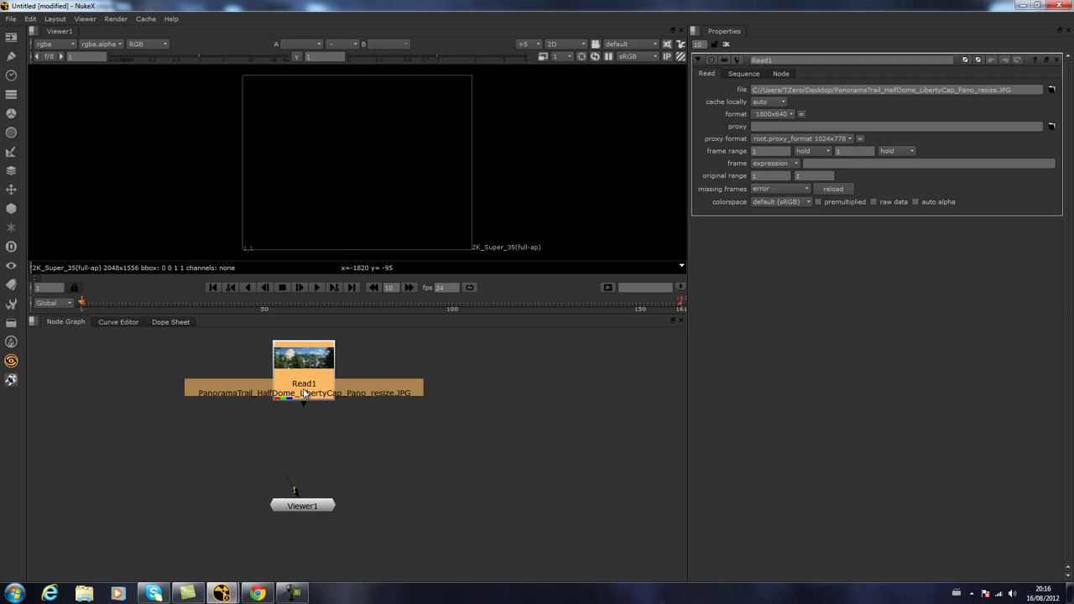
left_click_drag(314, 506, 315, 400)
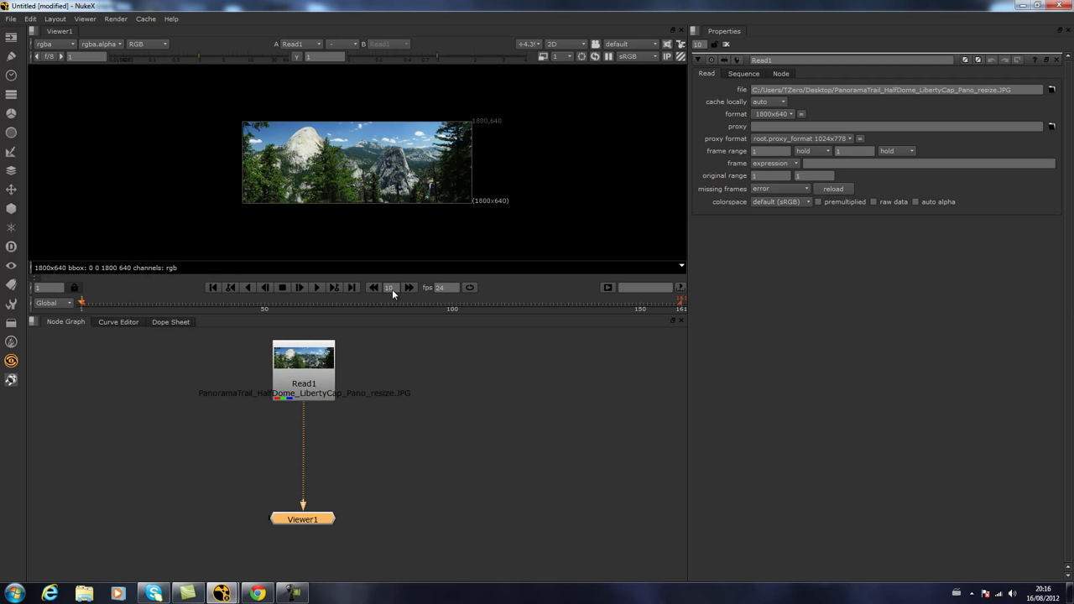
Enlarge the viewer pane and fit the panorama inside it at a larger zoom.
scroll(391, 161, "up", 1)
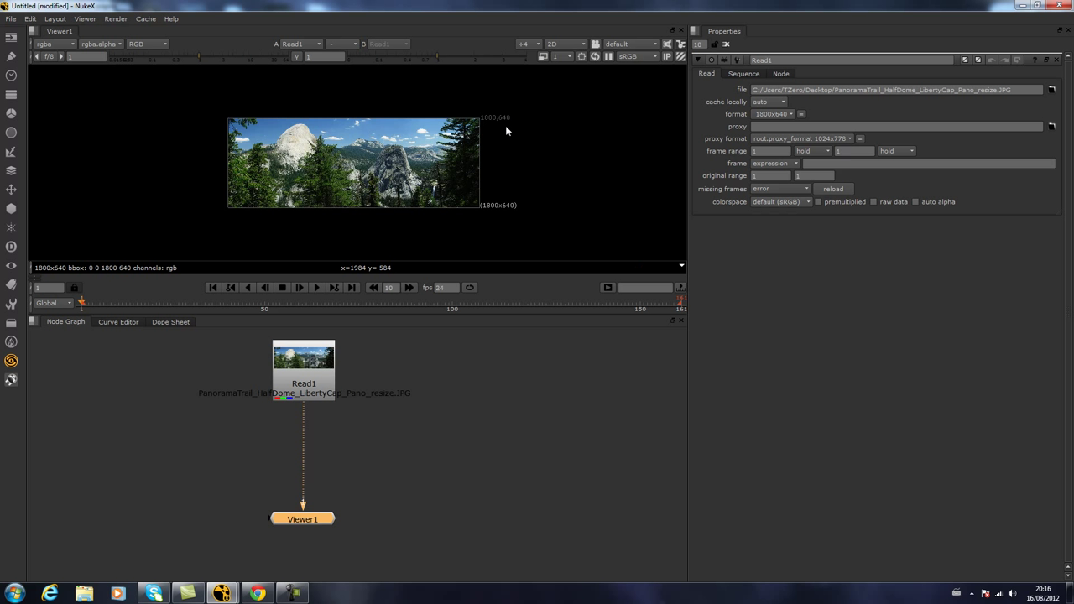
scroll(502, 123, "up", 1)
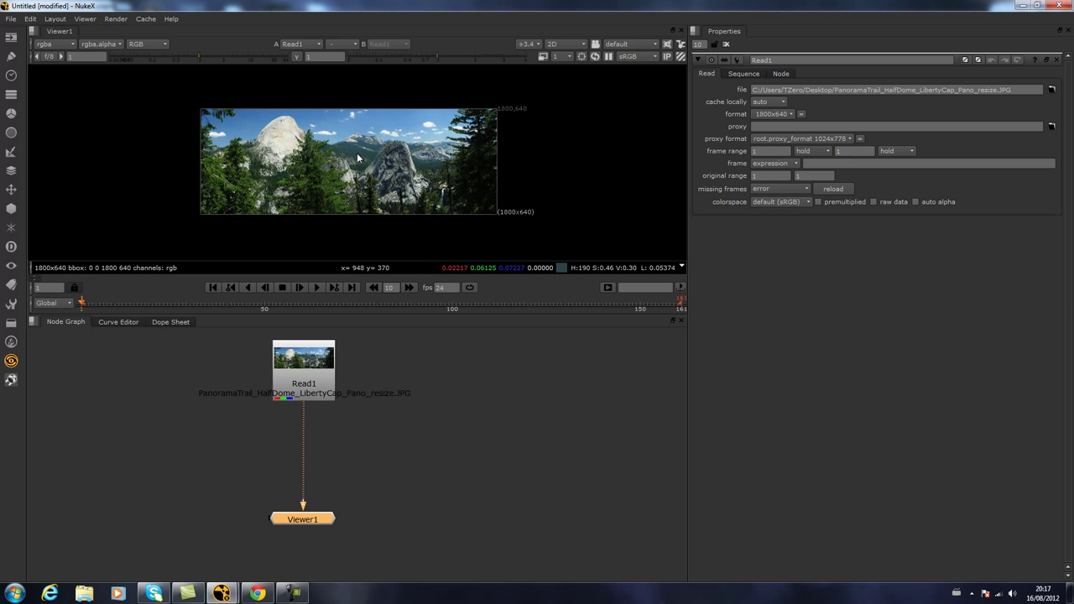
scroll(357, 153, "up", 2)
scroll(359, 152, "up", 1)
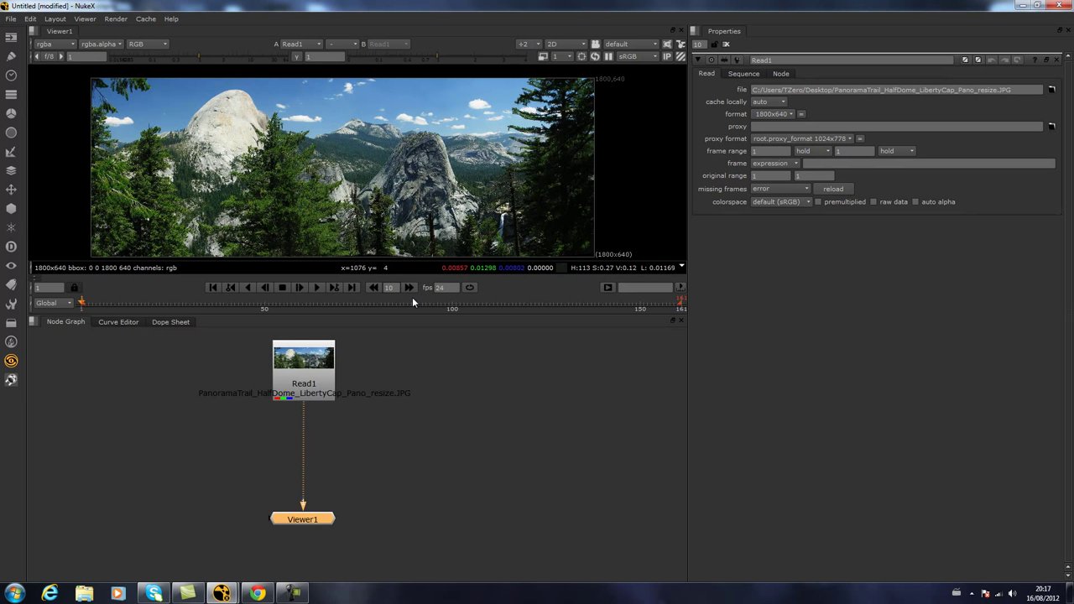
left_click_drag(429, 316, 425, 367)
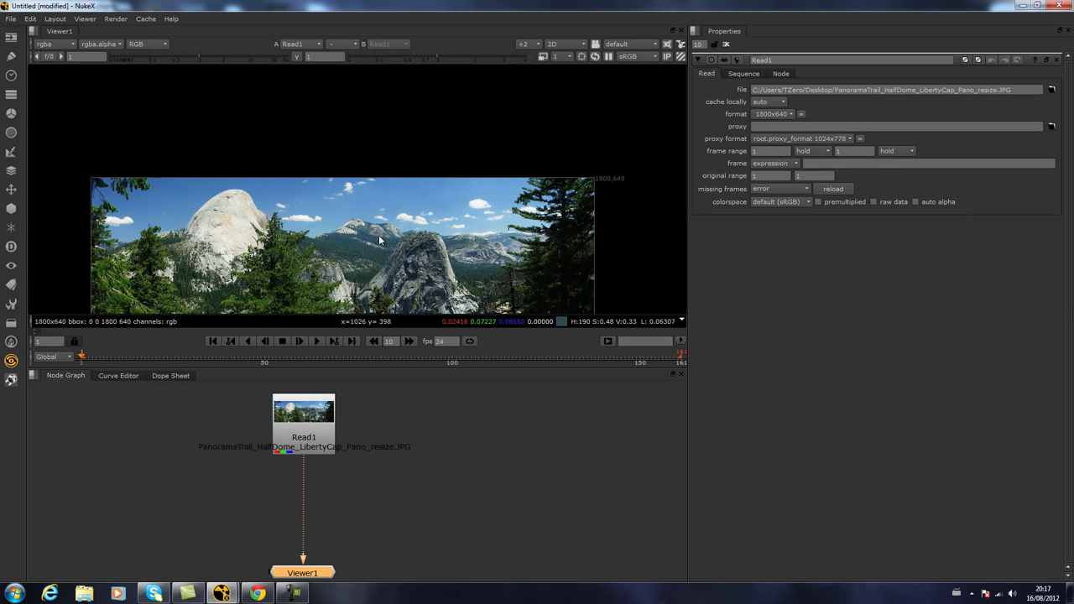
mouse_move(378, 204)
left_mouse_down()
mouse_move(382, 159)
mouse_move(363, 207)
left_mouse_up()
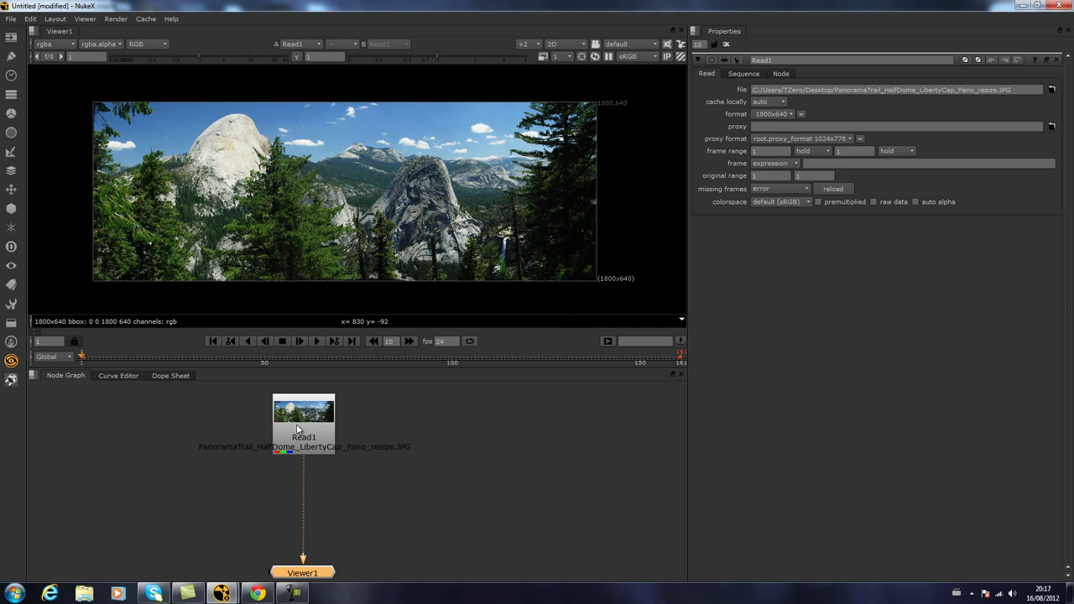
Nudge Read1 and Viewer1 slightly upward and examine the numbered connection between them.
left_click_drag(303, 449, 302, 443)
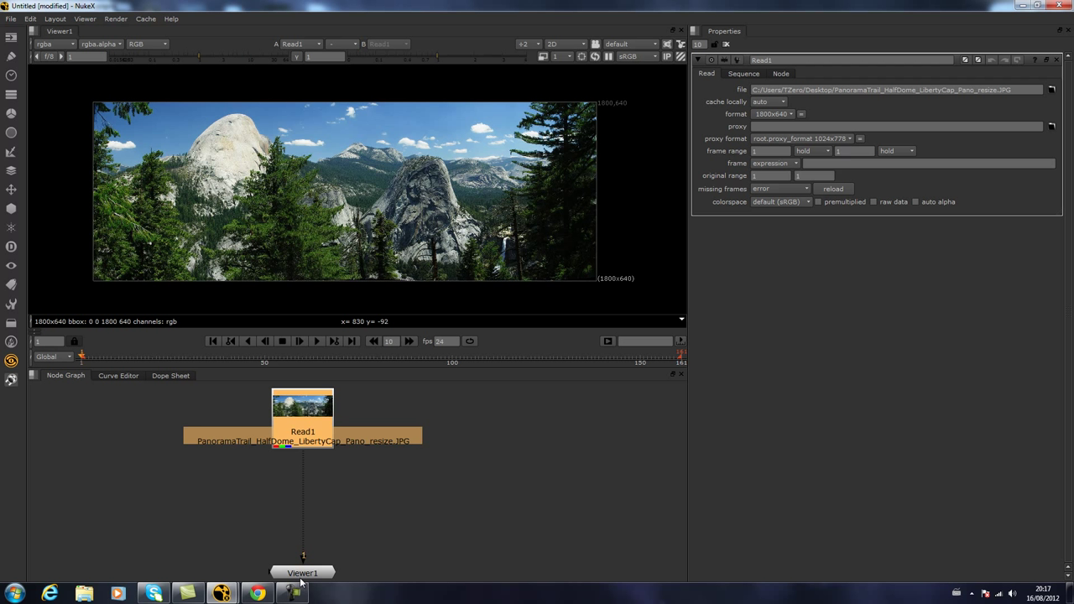
left_click_drag(302, 575, 300, 569)
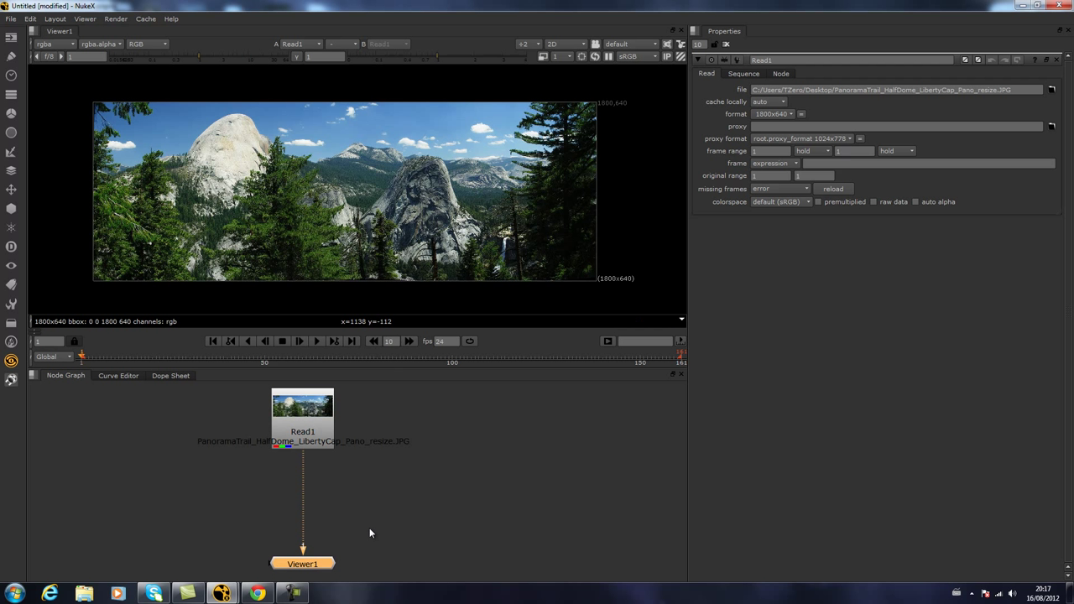
left_click(305, 551)
left_click_drag(304, 544, 322, 495)
scroll(322, 495, "up", 6)
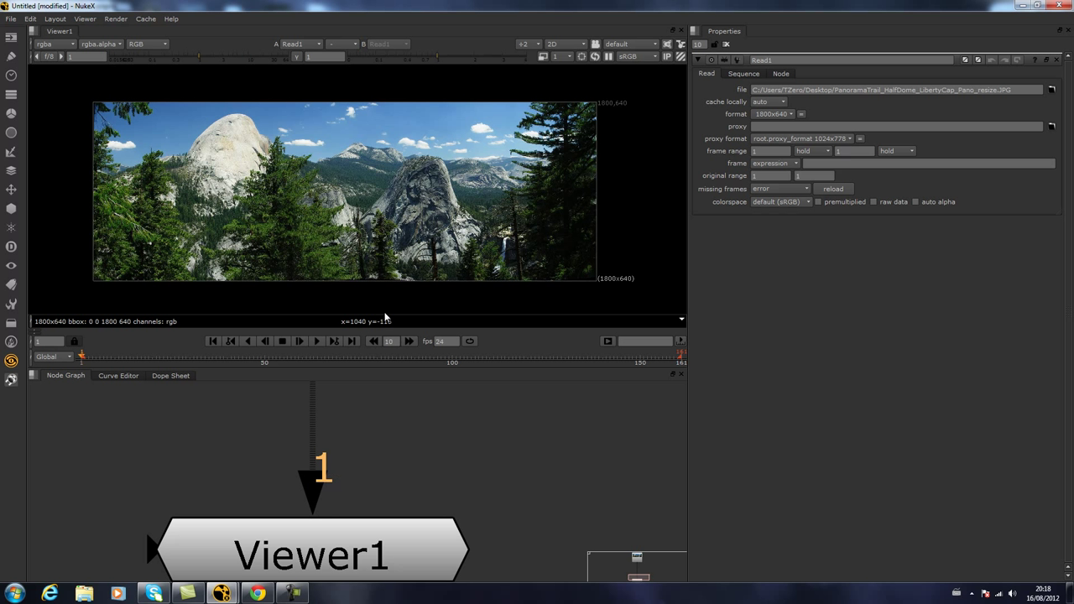
scroll(376, 478, "down", 8)
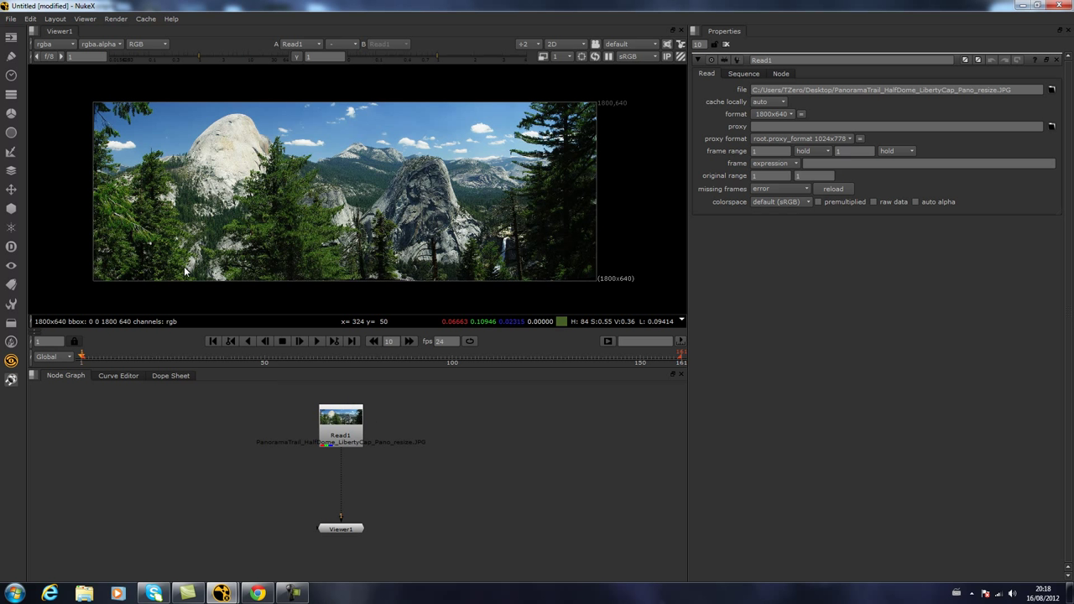
Add a Blur filter node beside Read1 and connect its input to Read1.
left_click(11, 133)
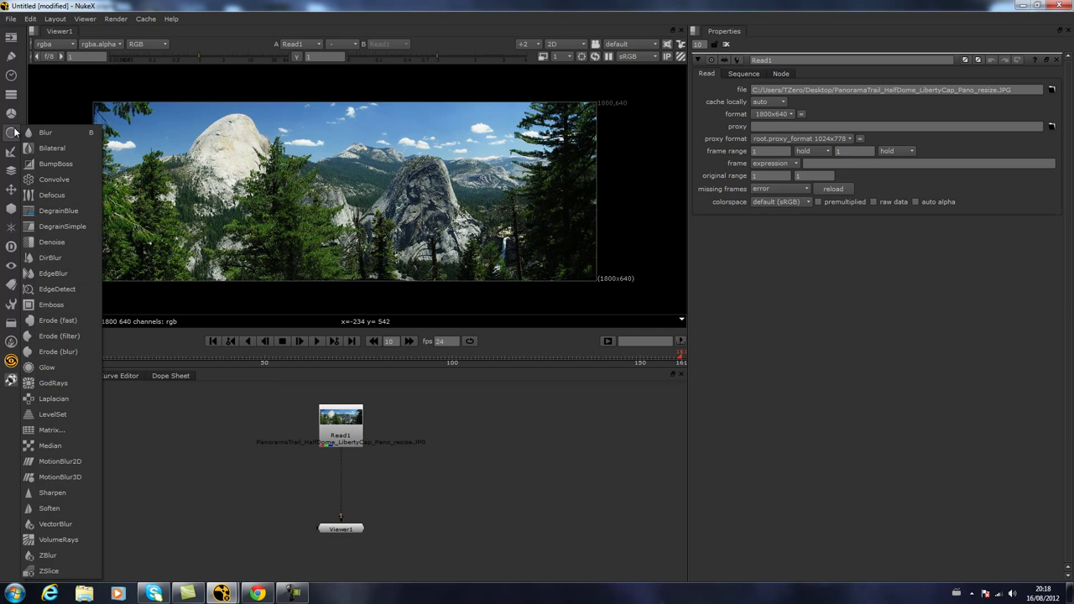
left_click(65, 136)
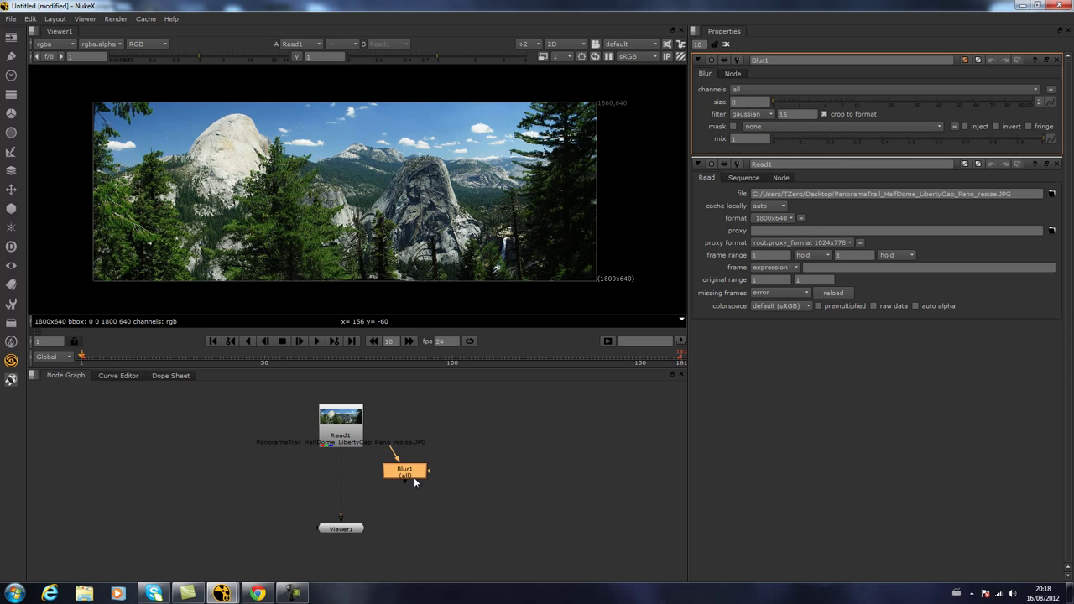
scroll(441, 430, "up", 2)
left_click_drag(426, 396, 324, 411)
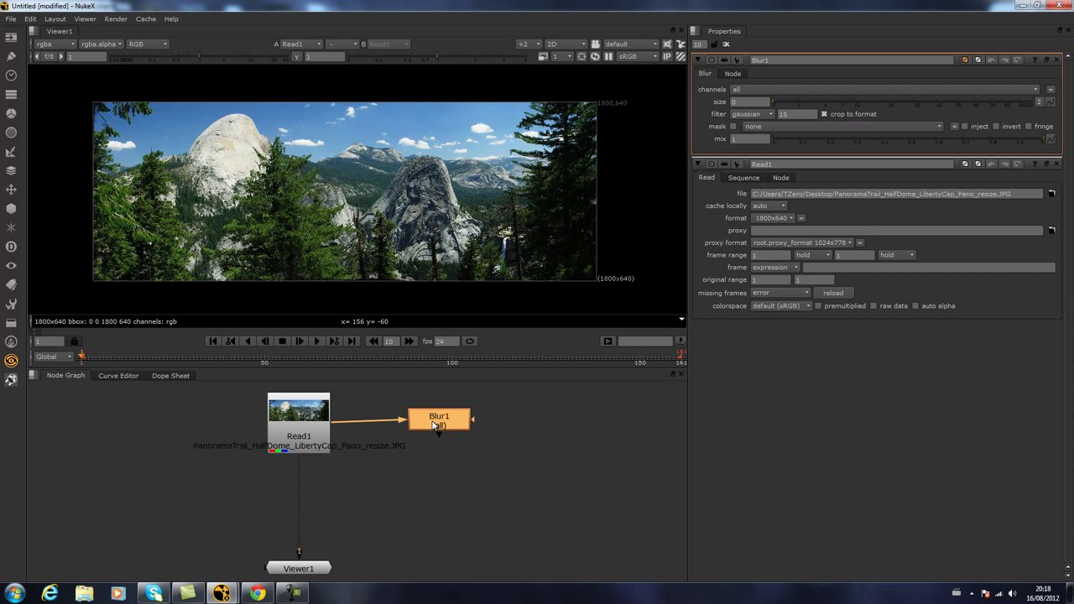
left_click_drag(433, 425, 436, 428)
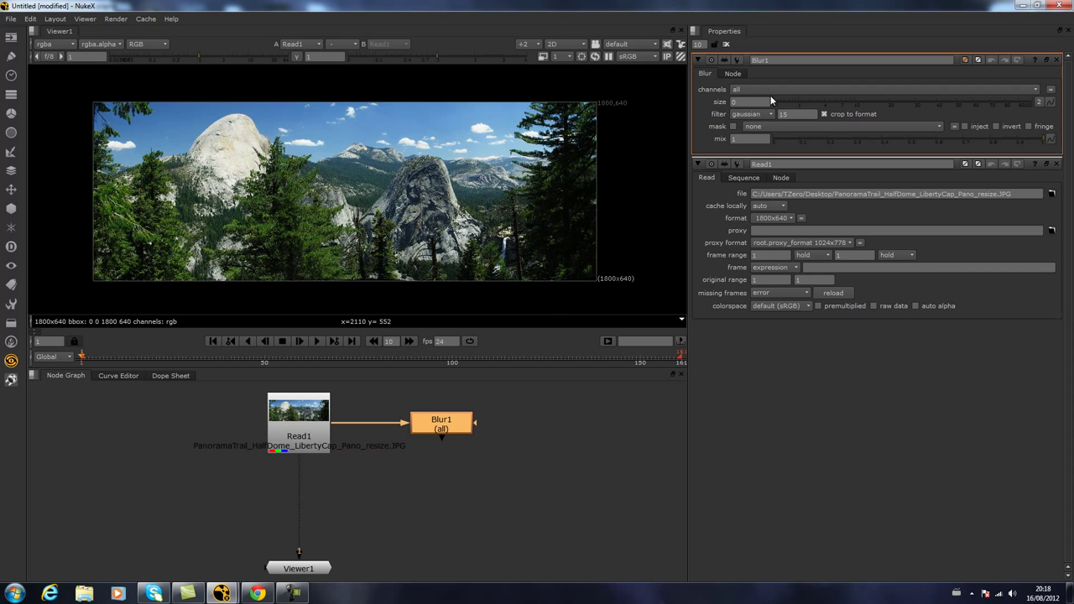
Set the Blur1 node's size to 12.6.
left_click(736, 102)
left_click_drag(776, 102, 859, 111)
left_click_drag(860, 99, 840, 101)
left_click(311, 568)
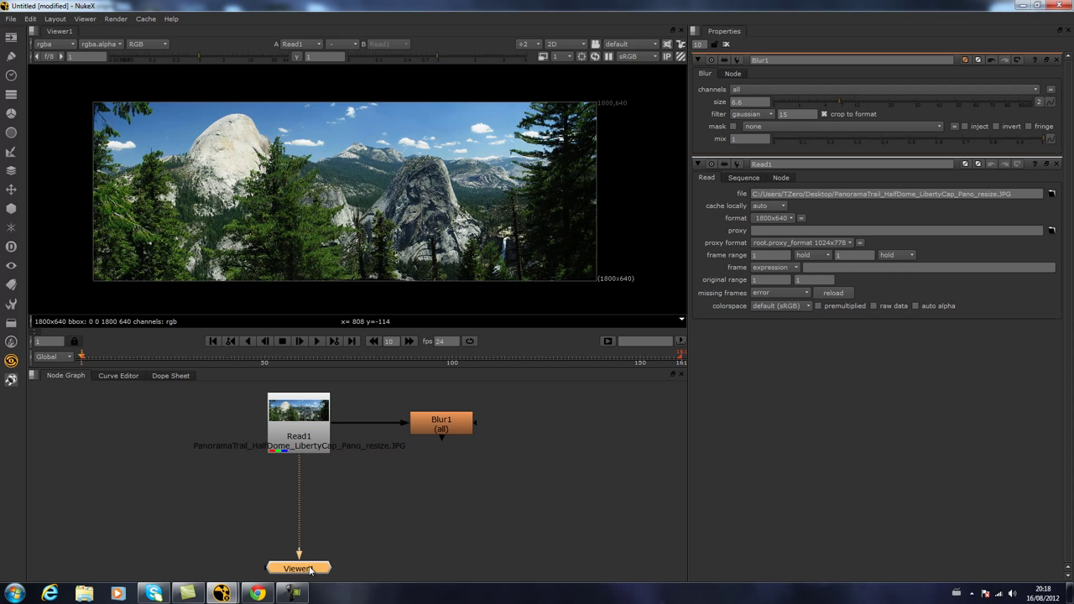
left_click(315, 443)
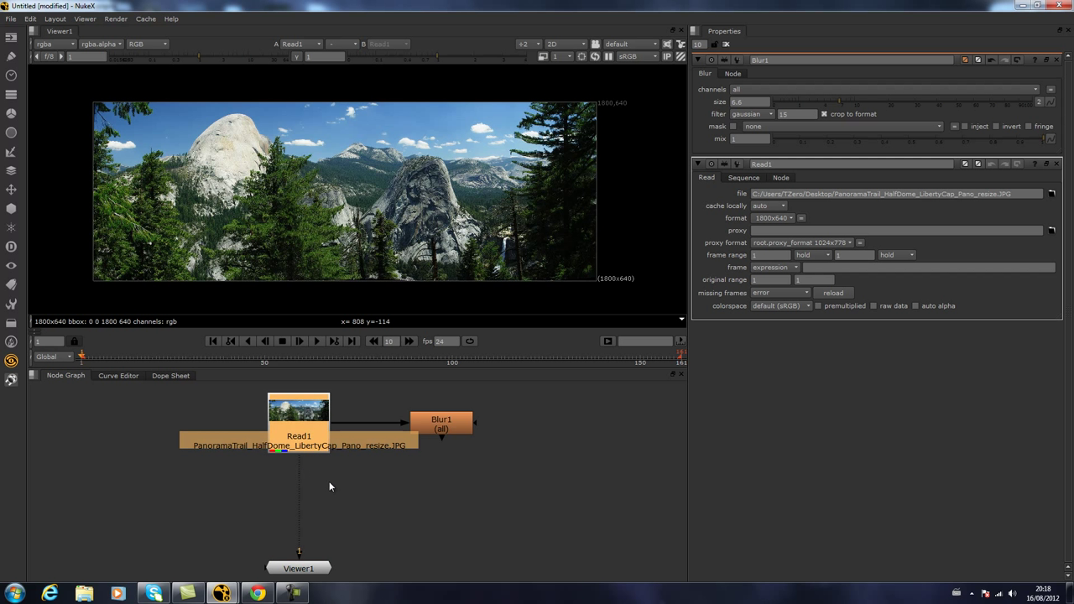
left_click(438, 428)
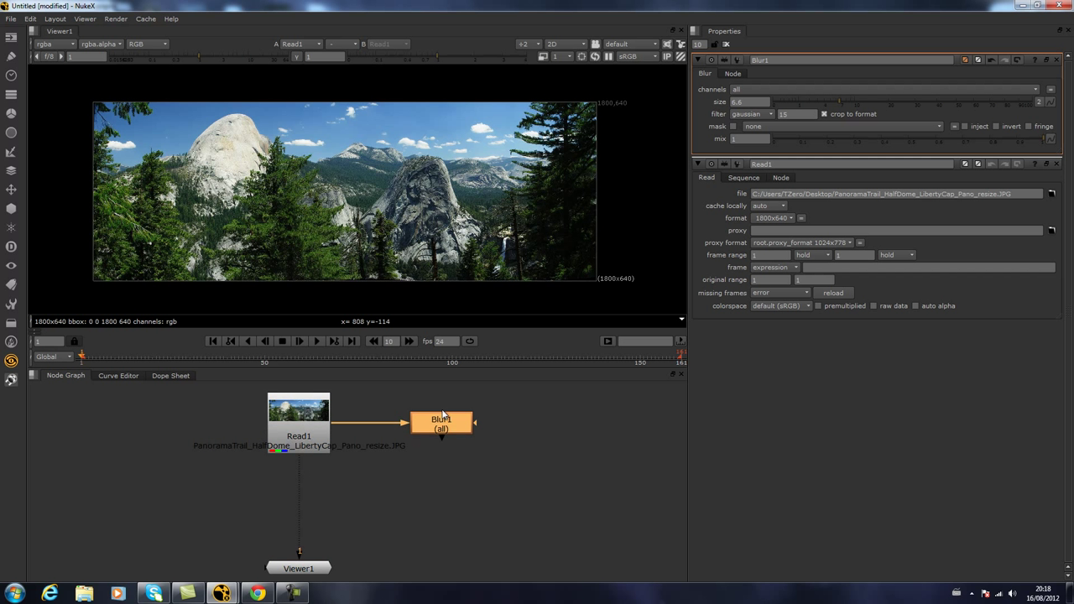
left_click_drag(840, 99, 864, 102)
Reconnect Viewer1's existing input to Blur1 and link a second Viewer1 input to Read1.
left_click_drag(300, 461, 442, 429)
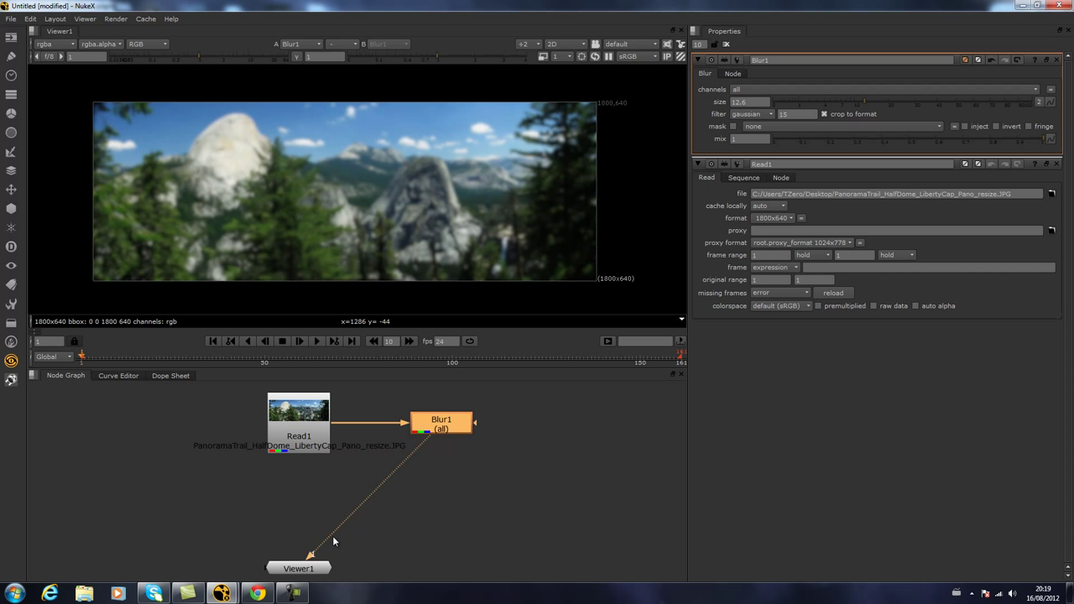
left_click_drag(254, 557, 305, 436)
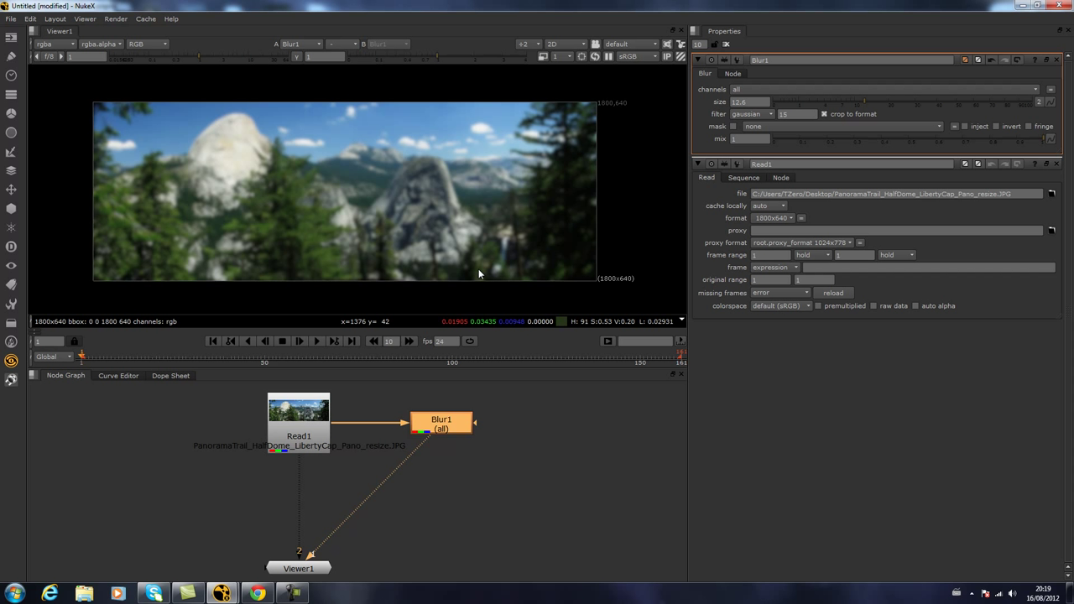
Compare the original and blurred panorama by switching repeatedly between the Viewer's two inputs.
key("1")
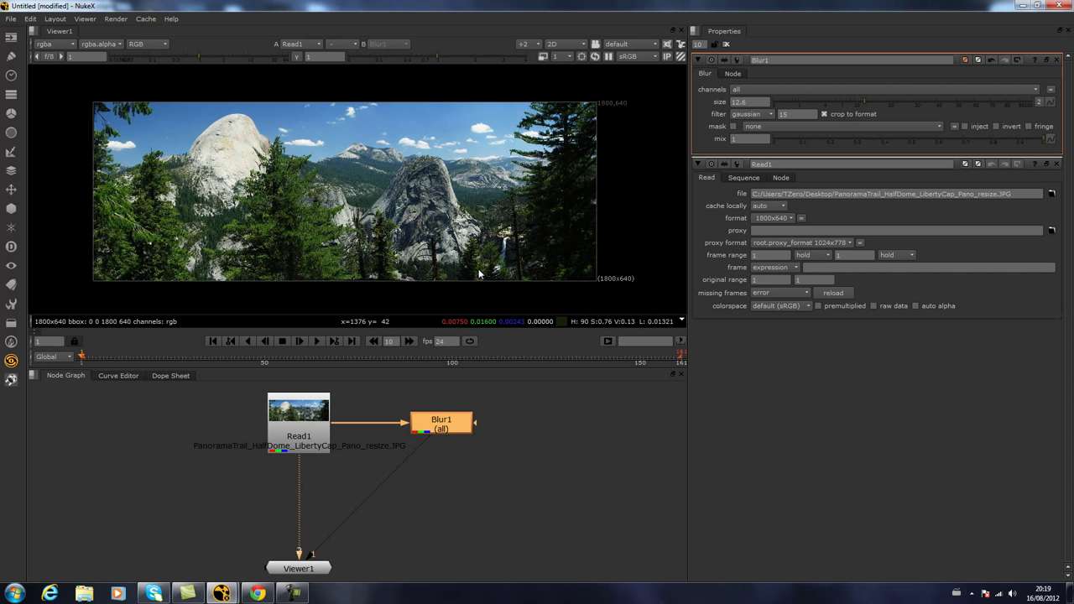
key("2")
key("1")
key("2")
key("1")
key("2")
key("1")
key("2")
key("1")
key("2")
key("1")
key("2")
key("1")
key("2")
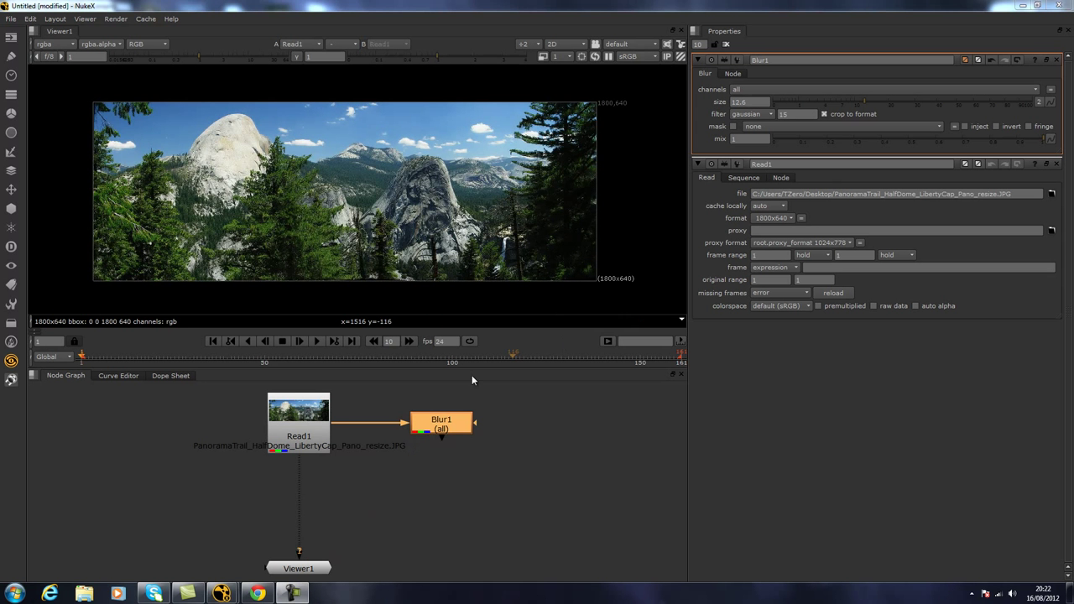
Select the Blur1 node followed by the Read1 node in the node graph.
left_click(240, 415)
mouse_move(234, 394)
left_mouse_down()
mouse_move(502, 473)
mouse_move(238, 400)
left_mouse_up()
left_click(239, 401)
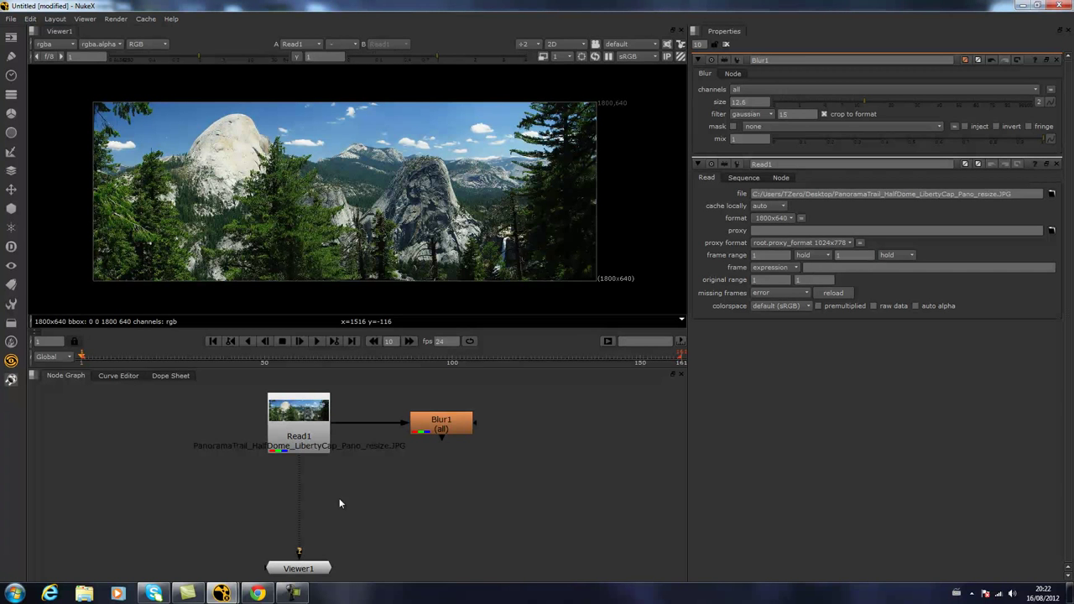
left_click(445, 429)
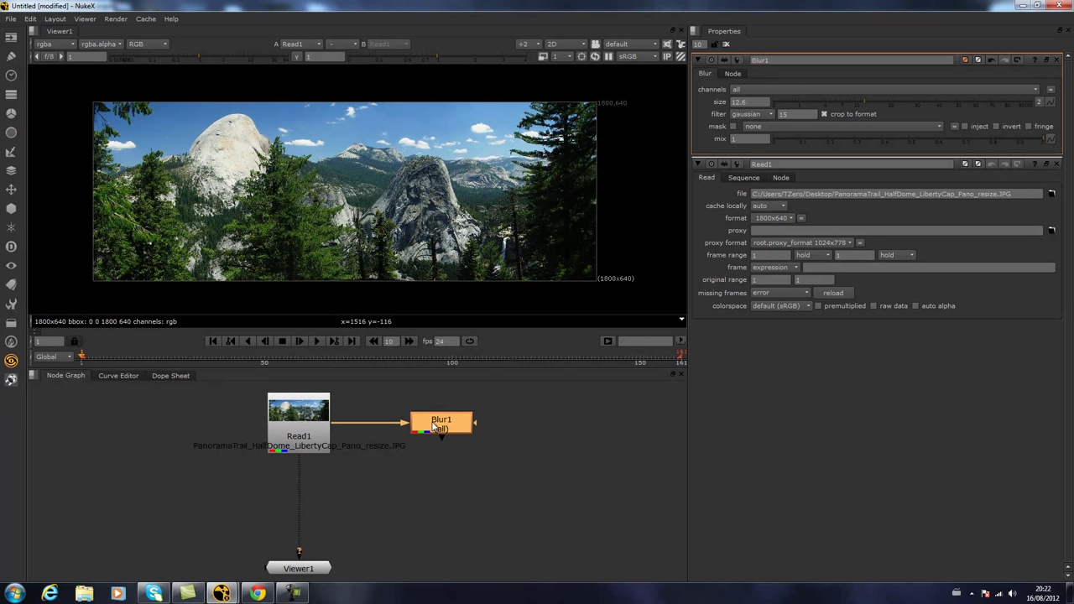
left_click(283, 417)
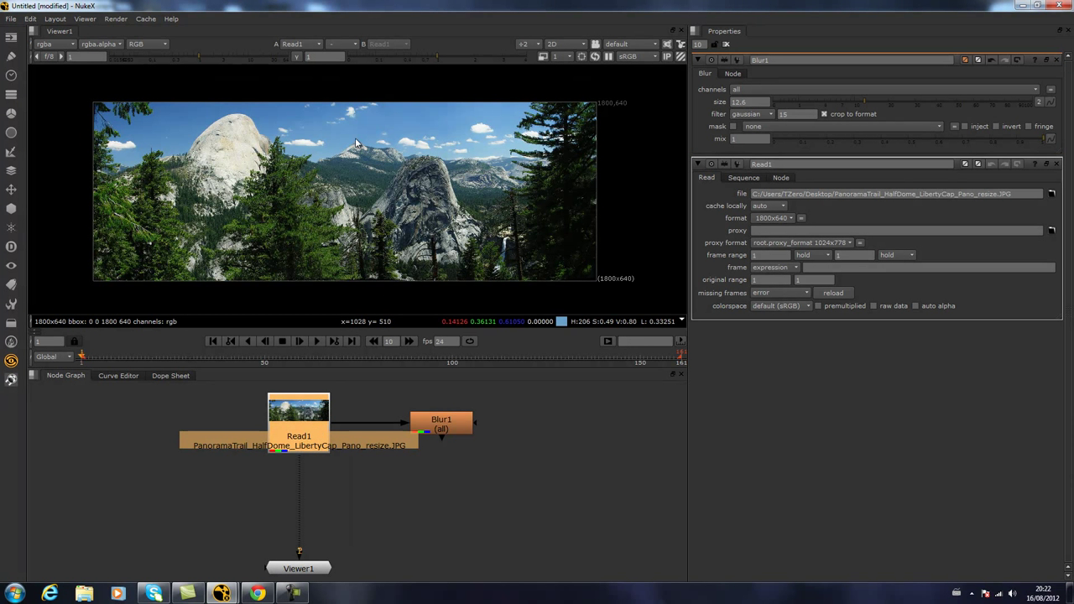
Connect Viewer1's first input to Blur1 and place the Viewer1 node directly beneath Blur1.
left_click_drag(384, 388, 497, 456)
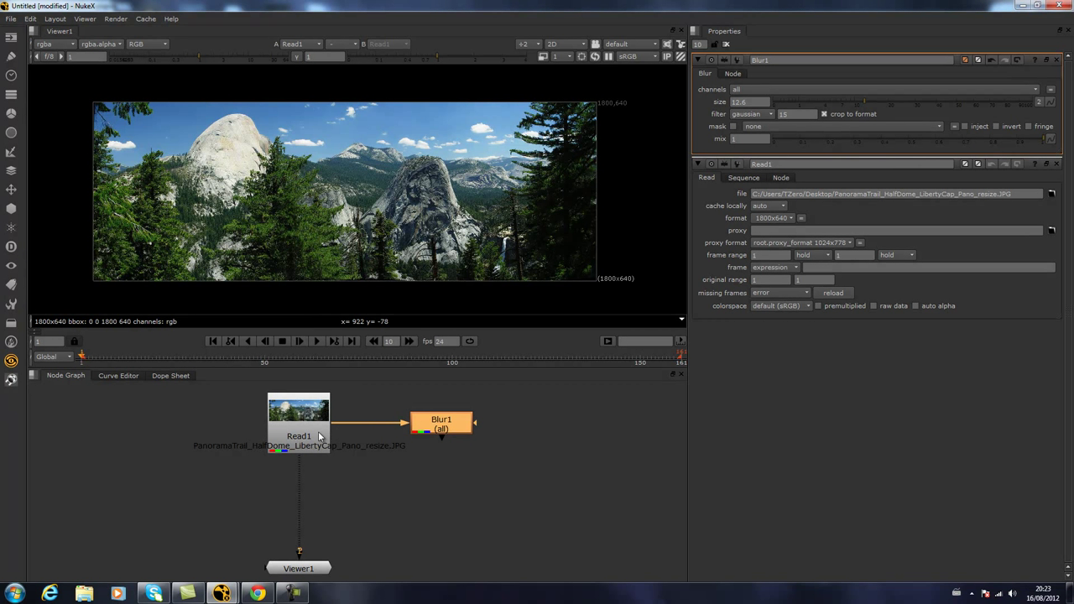
left_click_drag(302, 465, 454, 431)
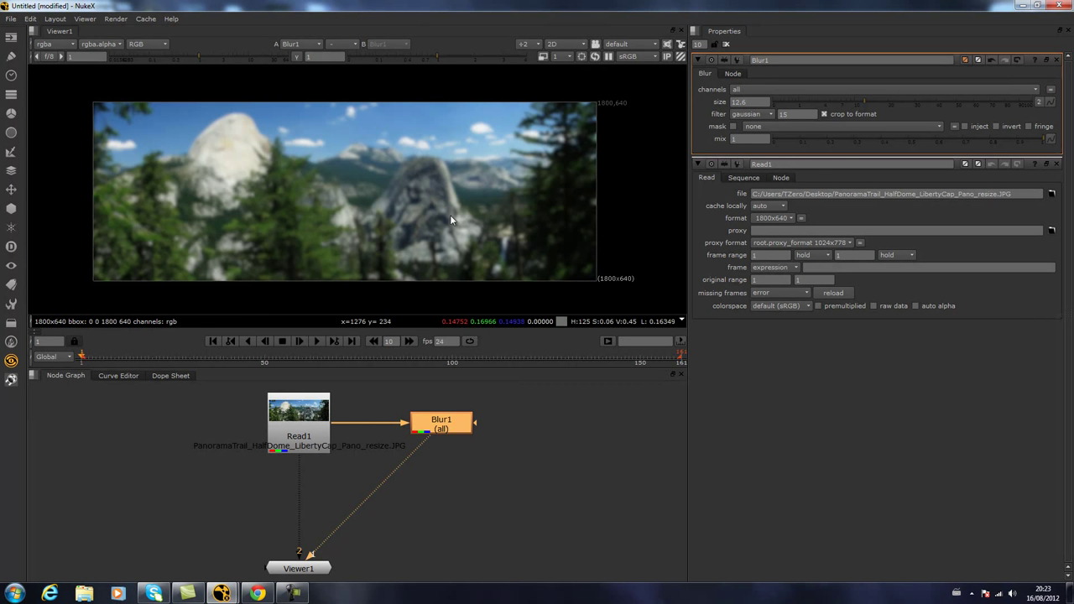
left_click_drag(318, 568, 463, 552)
Adjust the positions of the Read1, Blur1 and Viewer1 nodes and relink Viewer1's Blur1 input to Read1.
left_click(317, 430)
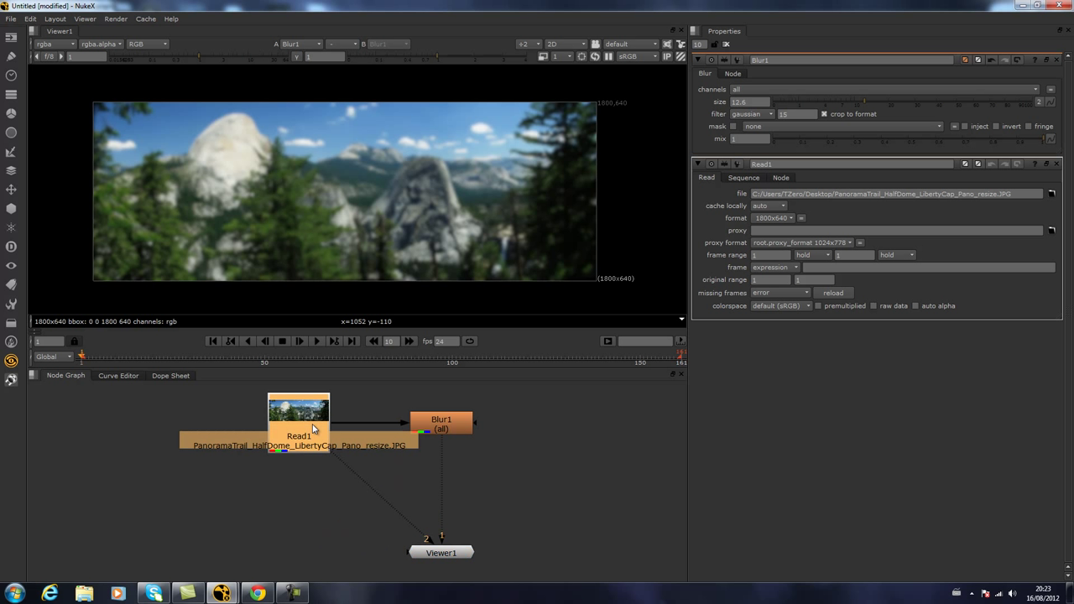
left_click_drag(461, 430, 456, 463)
left_click_drag(307, 414, 304, 438)
left_click_drag(464, 463, 461, 431)
left_click_drag(461, 558, 461, 547)
left_click_drag(445, 459, 316, 434)
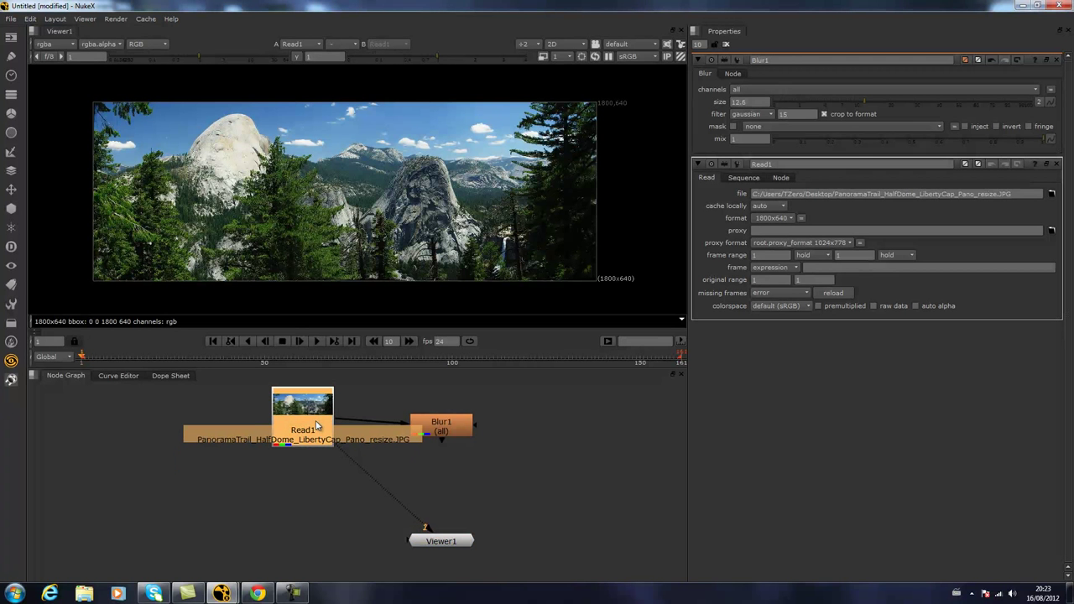
left_click(454, 538)
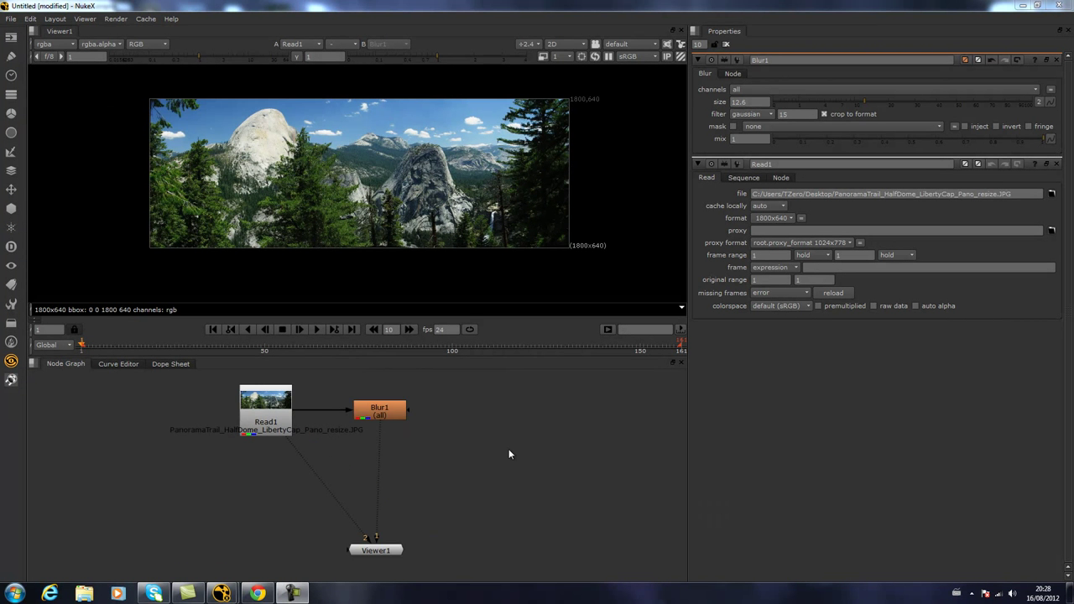
Set a key on Blur1's size at frame 1 and lower its value to 0.
left_click(387, 418)
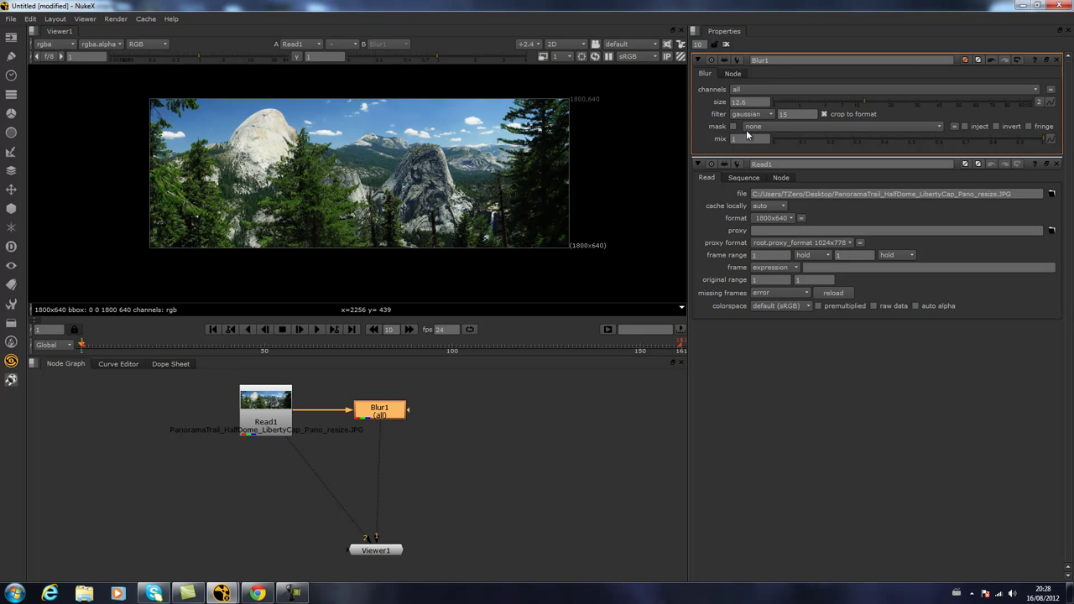
right_click(761, 103)
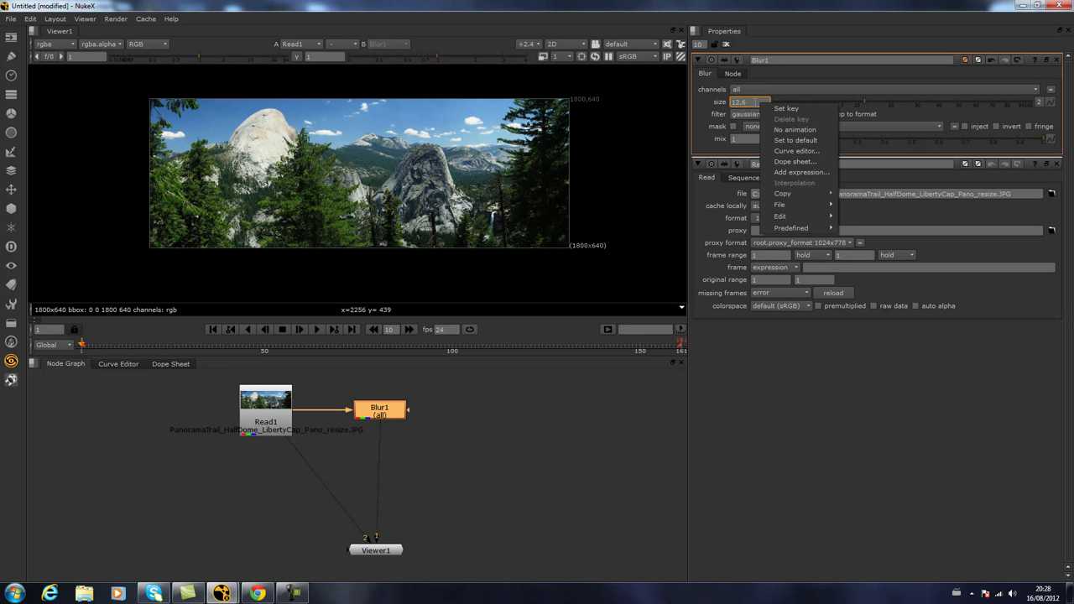
left_click(781, 108)
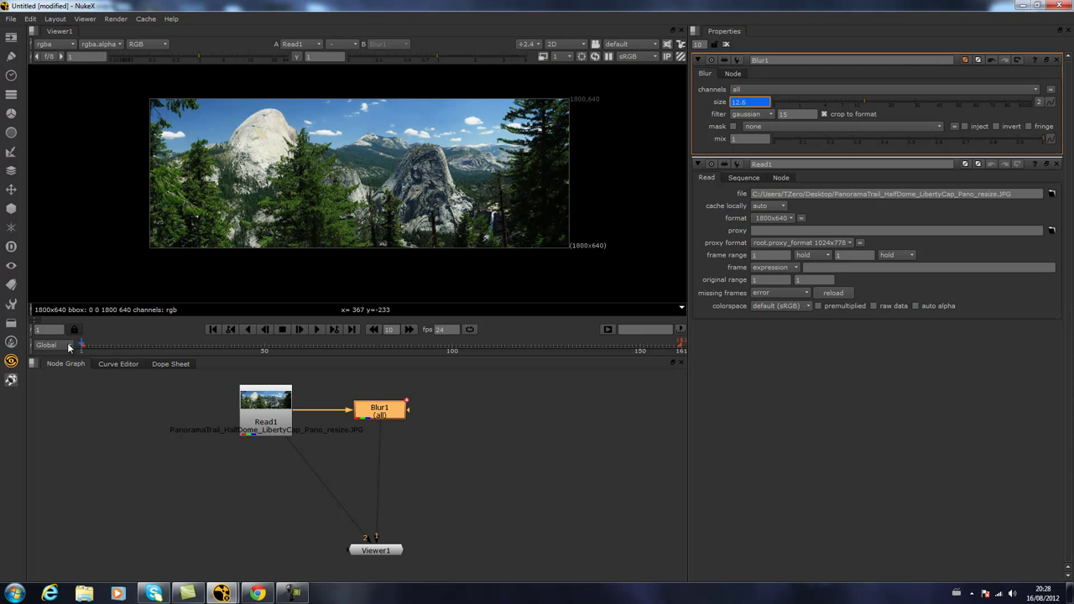
left_click_drag(87, 345, 212, 343)
left_click_drag(862, 102, 771, 103)
Set Blur1's size to 10 at frame 20 and show the Blur1 output in the Viewer.
left_click_drag(79, 346, 94, 345)
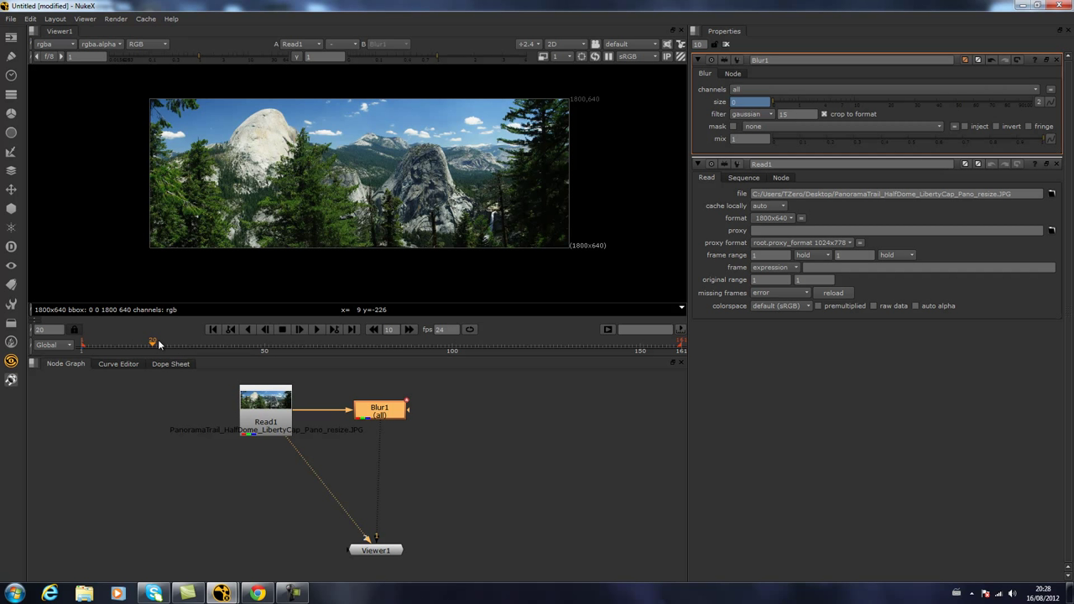
left_click_drag(776, 104, 857, 110)
key("2")
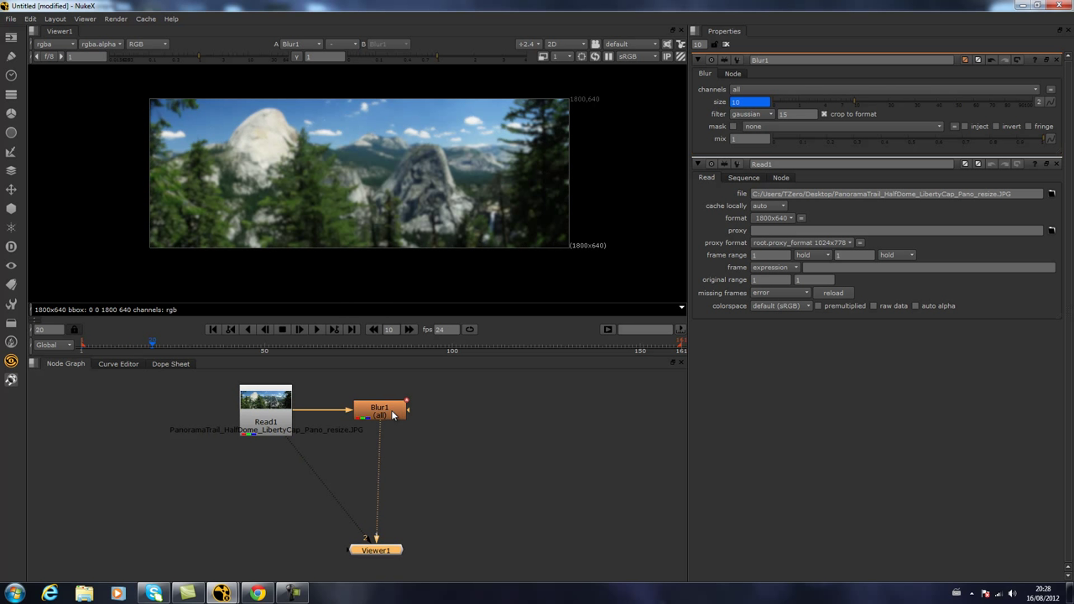
left_click(392, 415)
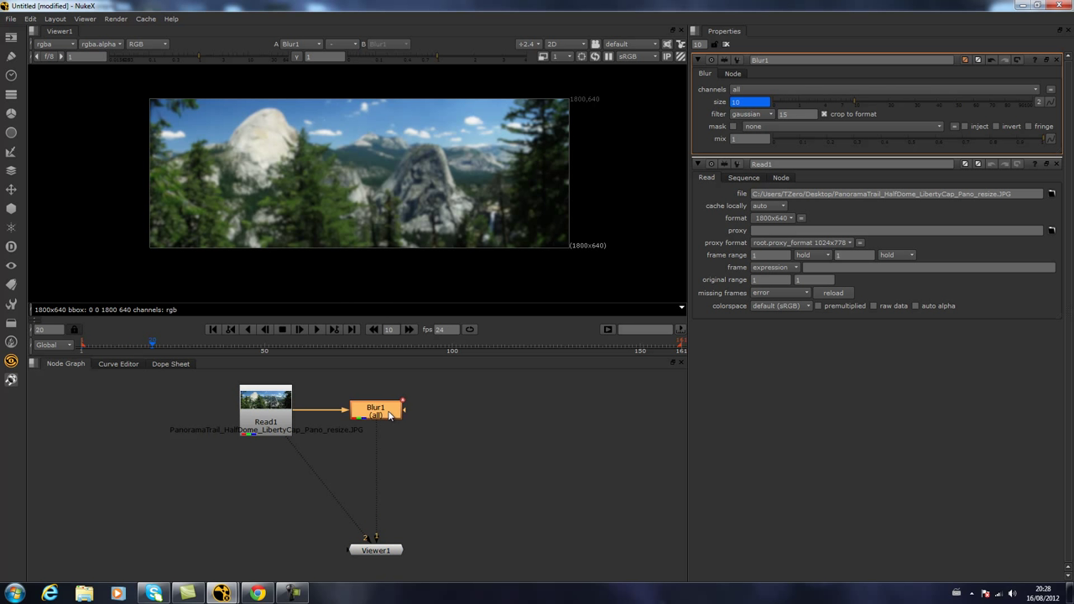
Return to frame 1 and smooth Blur1's size curve by flattening the tangents of the frame 1 and frame 20 keys.
left_click_drag(152, 346, 81, 357)
left_click(107, 364)
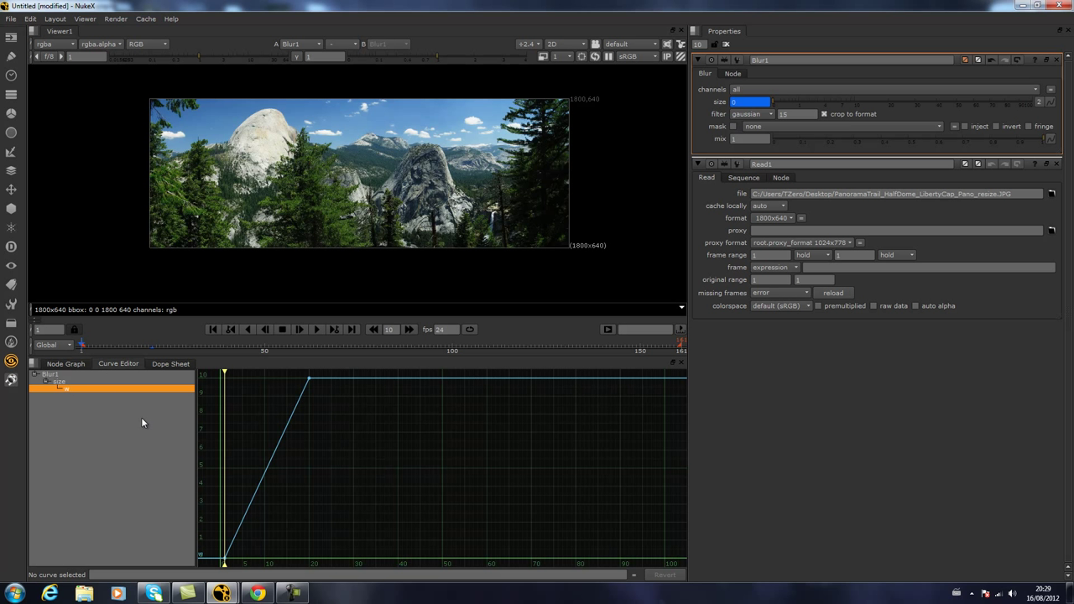
left_click(225, 556)
left_click_drag(237, 542, 263, 556)
left_click(309, 381)
left_click_drag(303, 398, 281, 376)
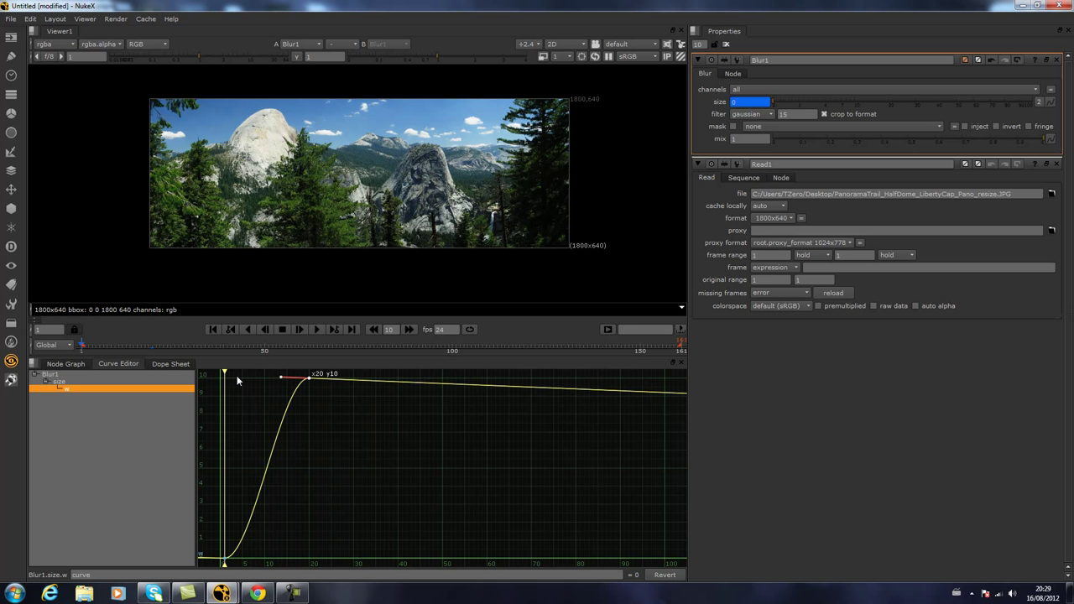
left_click(67, 364)
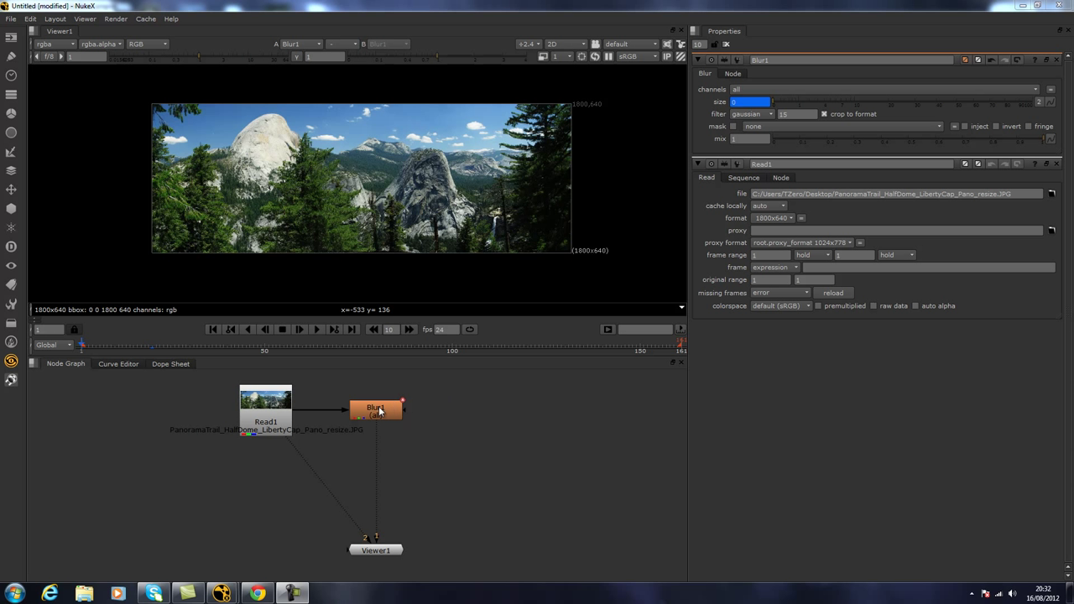
mouse_move(340, 381)
left_mouse_down()
mouse_move(438, 438)
mouse_move(347, 385)
left_mouse_up()
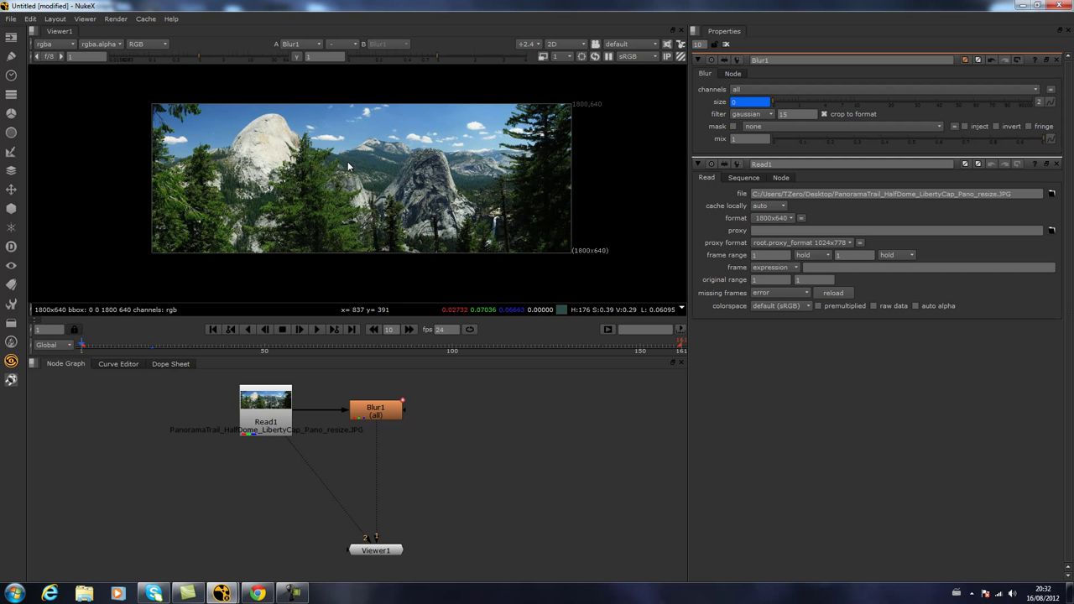
left_click(382, 410)
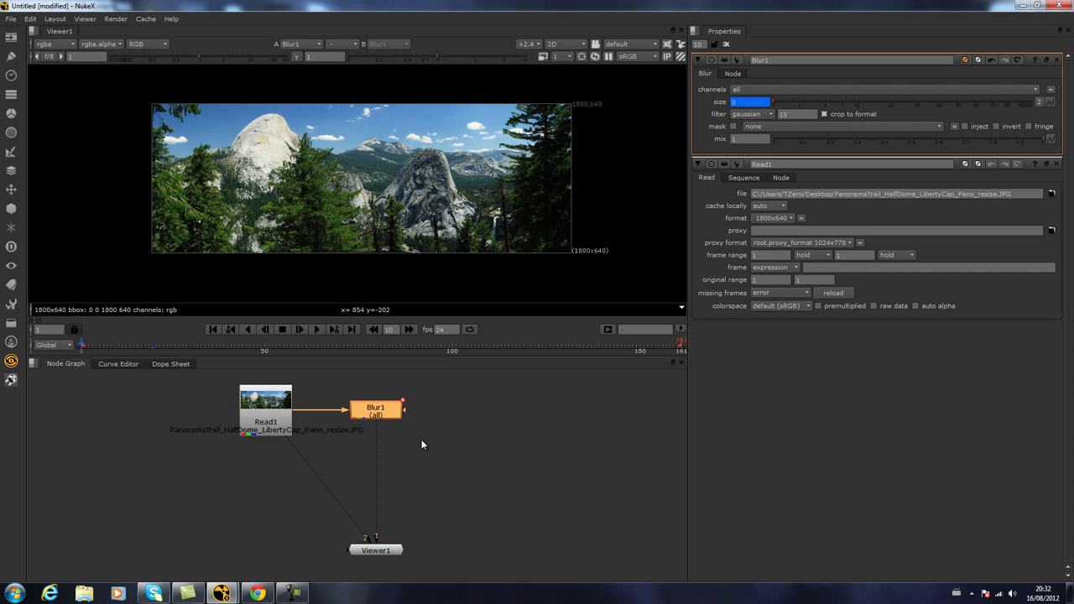
mouse_move(419, 434)
left_mouse_down()
mouse_move(489, 466)
mouse_move(503, 489)
mouse_move(437, 445)
left_mouse_up()
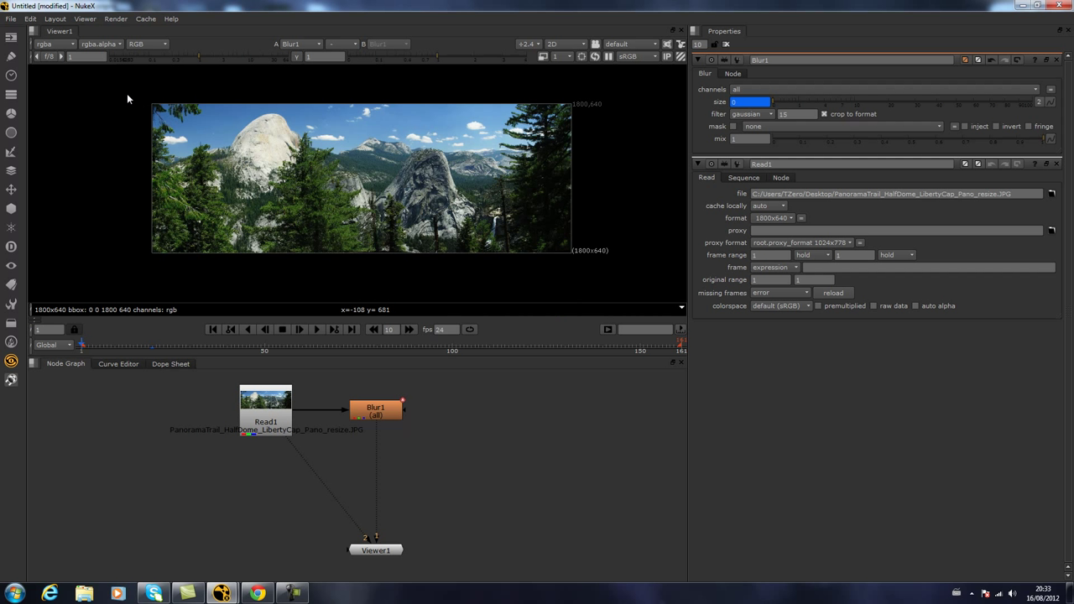
left_click_drag(314, 163, 364, 97)
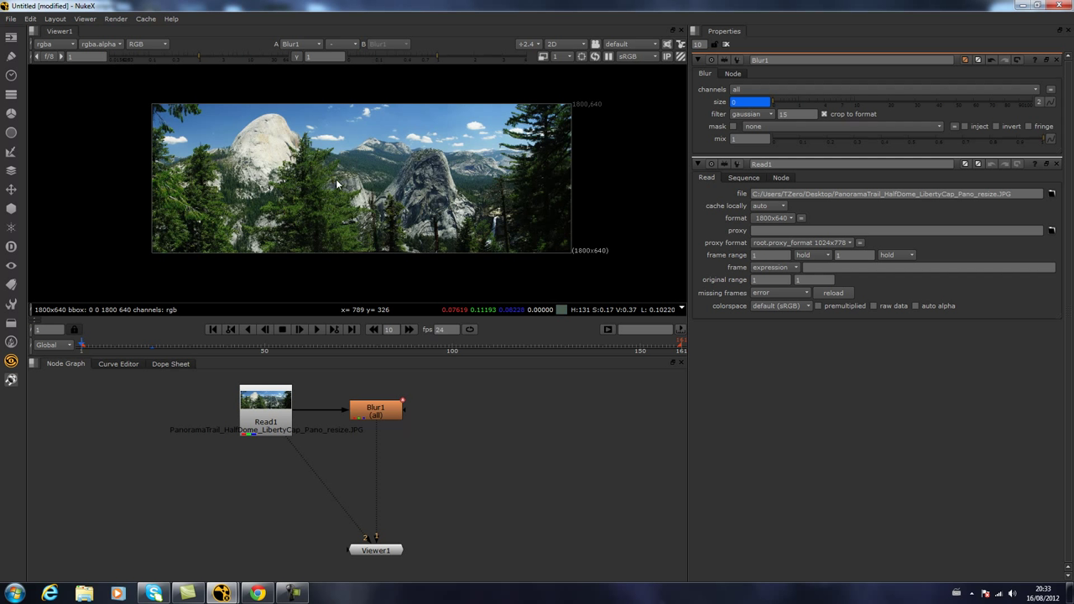
left_click_drag(349, 171, 282, 78)
Add a Transform node between Blur1 and Viewer1 and move it slightly down below Blur1.
left_click(401, 417)
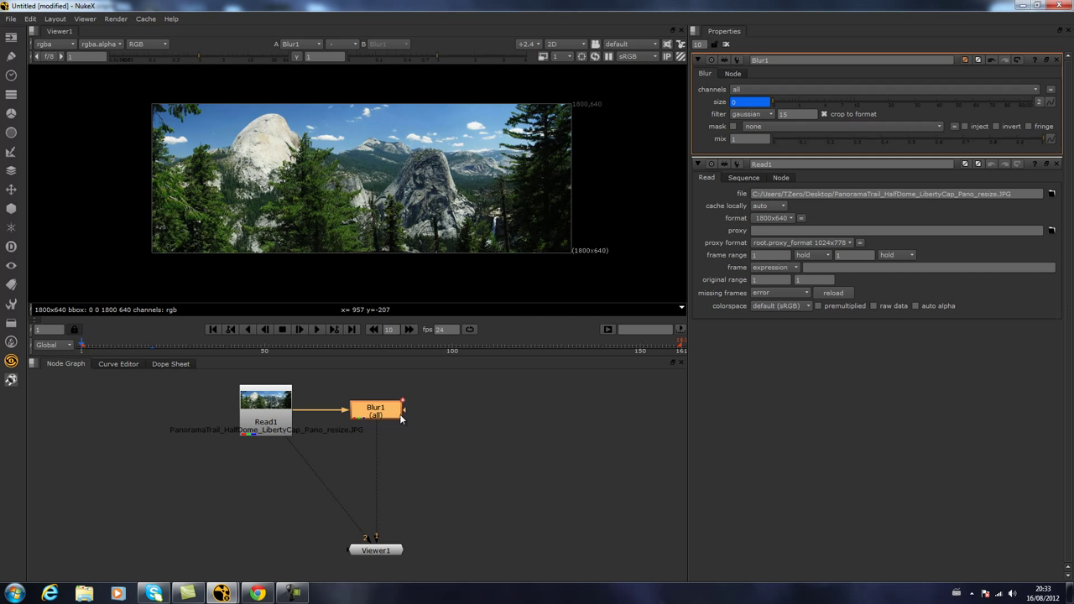
left_click(12, 191)
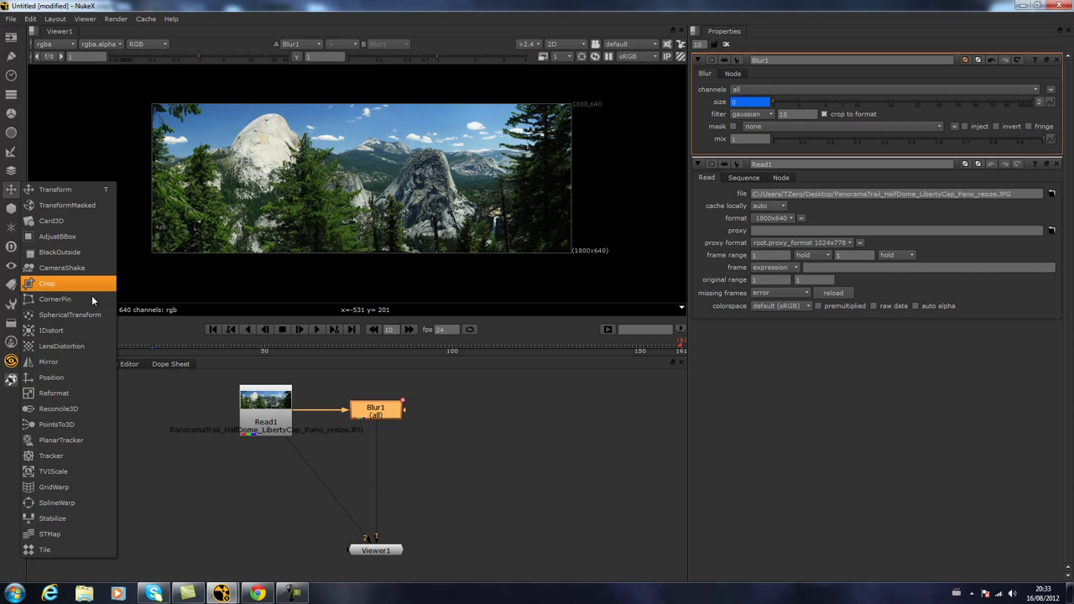
left_click(101, 193)
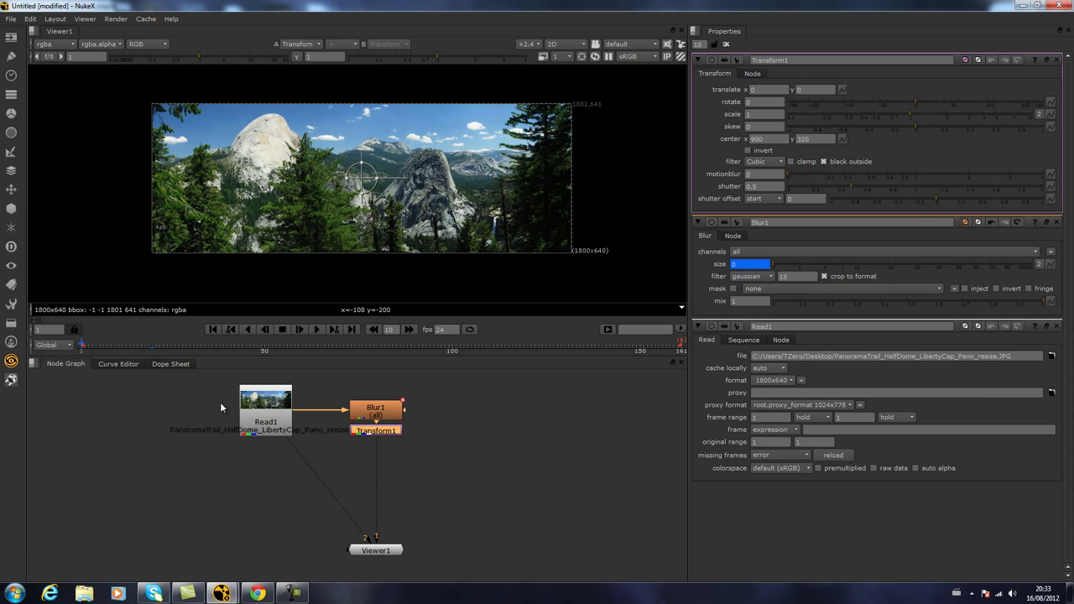
left_click_drag(377, 431, 380, 443)
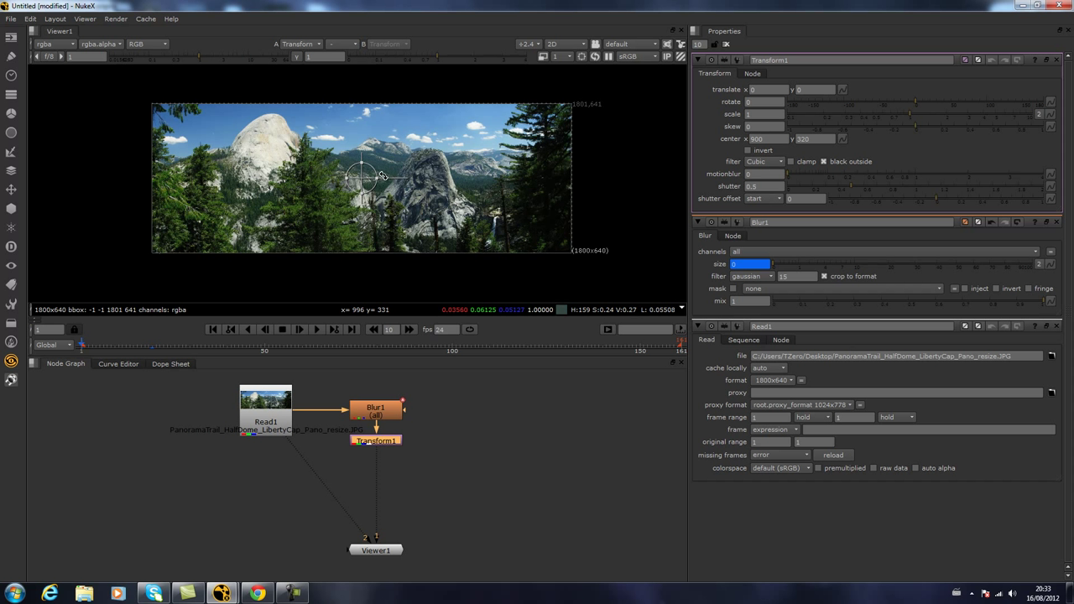
Shift the image upward with the Transform1 handle and limit the number of open node properties to 2.
left_click_drag(360, 178, 362, 139)
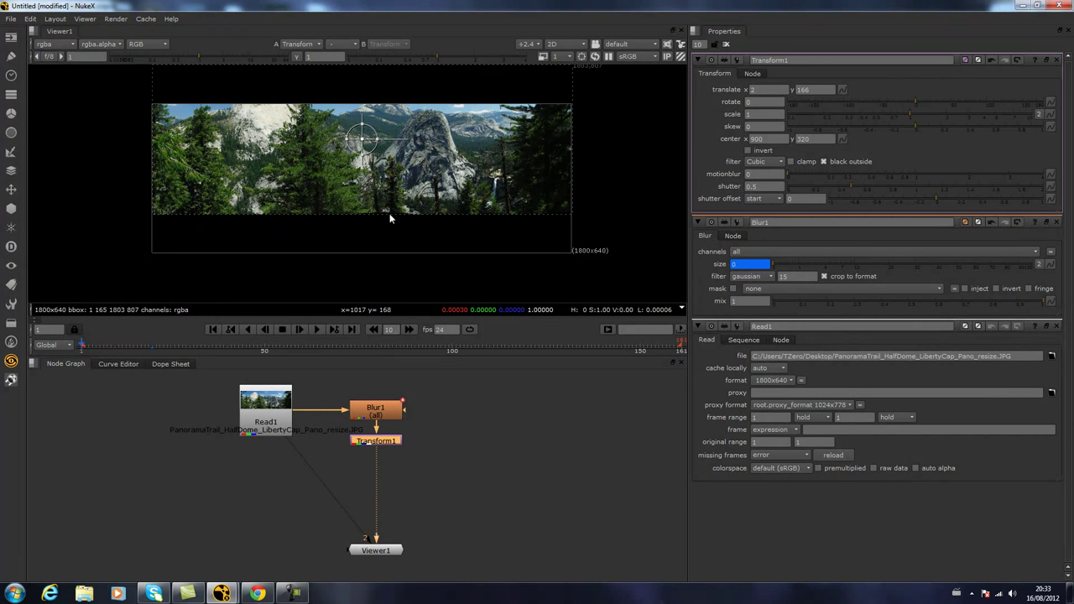
double_click(707, 43)
type("2")
key("Return")
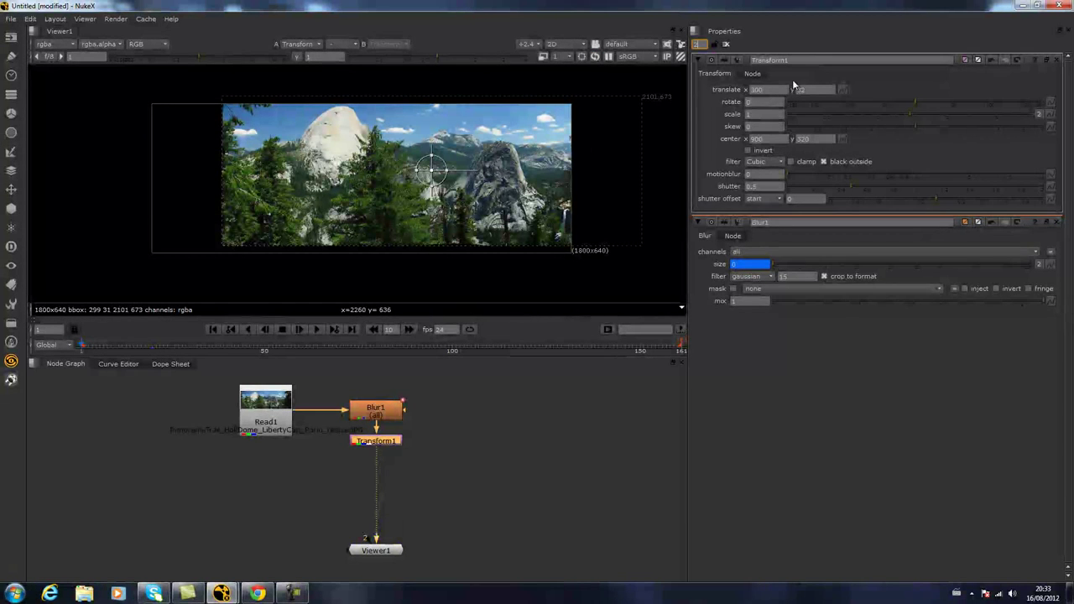
Move the image back with the Transform1 handle and reset translate x and y to 0.
left_click_drag(435, 177, 341, 179)
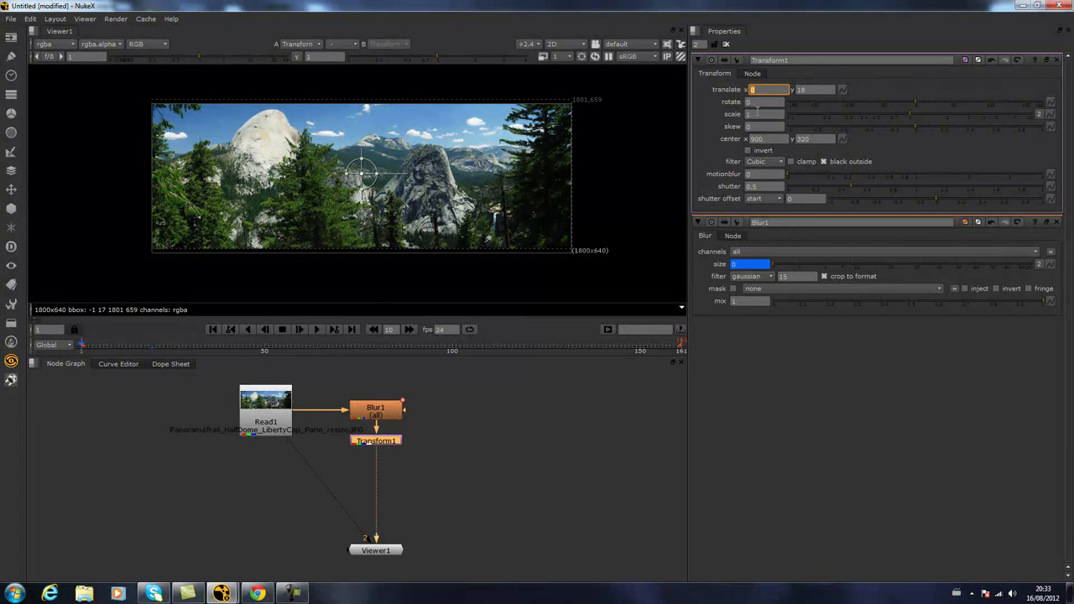
left_click(793, 87)
type("0")
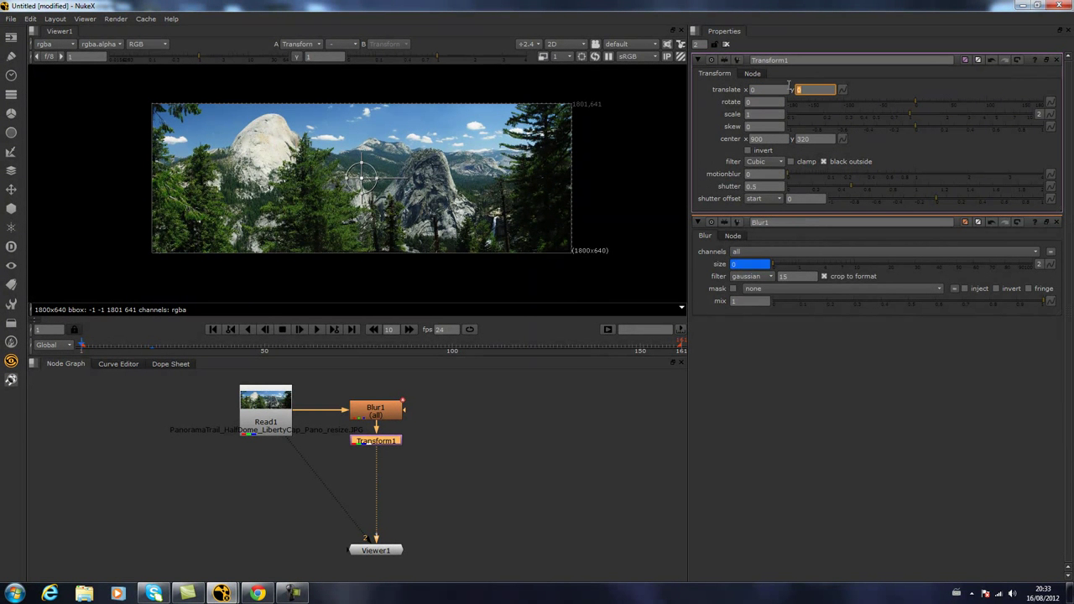
Set a key on Transform1's translate x value of 0 at frame 1.
left_click(770, 88)
right_click(760, 92)
left_click(777, 99)
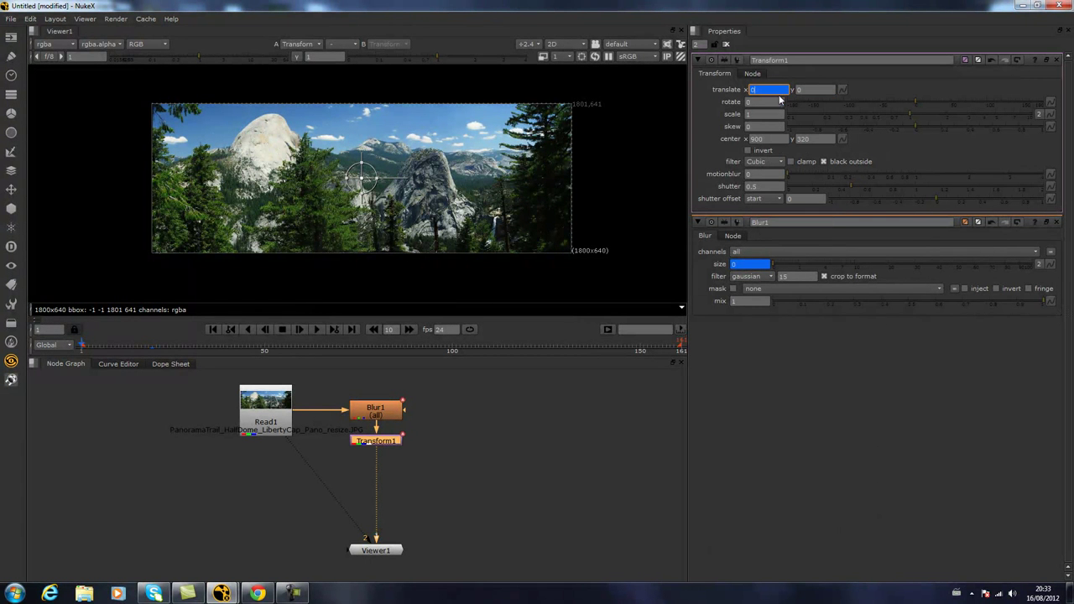
Go to frame 20 and set Transform1's translate x to 100.
left_click(155, 345)
left_click_drag(155, 345, 152, 345)
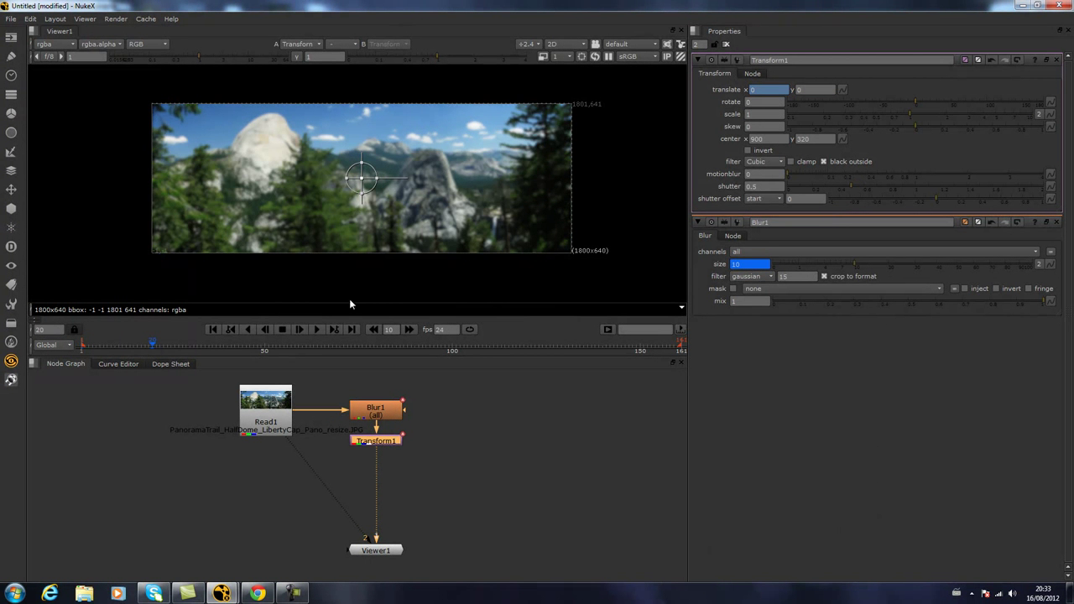
type("100")
key("Return")
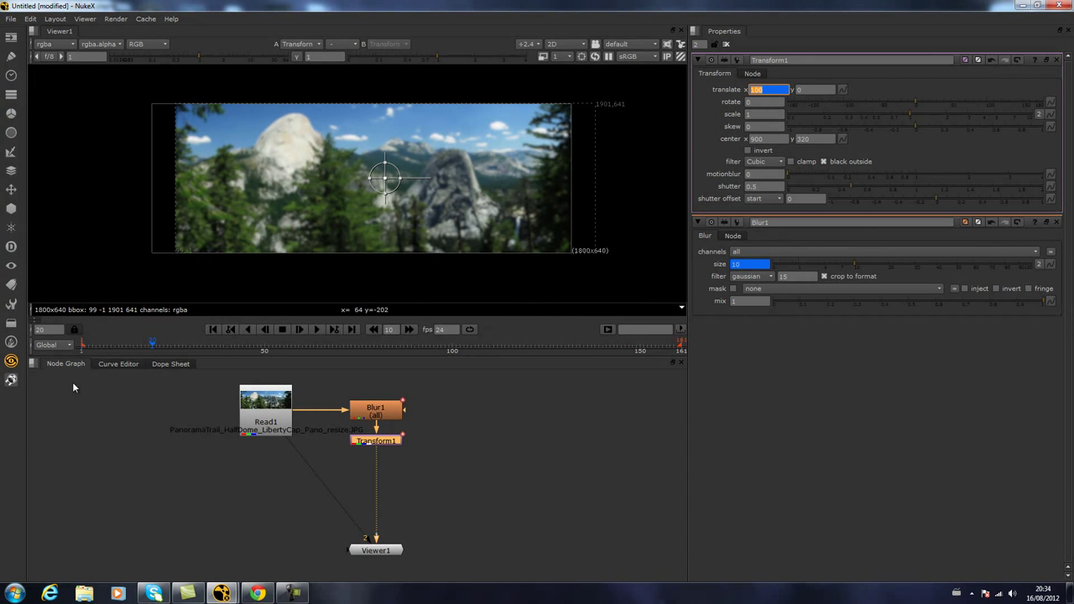
Scrub back from frame 20 to frame 1 to review the animated blur and horizontal movement.
mouse_move(151, 345)
left_mouse_down()
mouse_move(95, 345)
mouse_move(150, 355)
left_mouse_up()
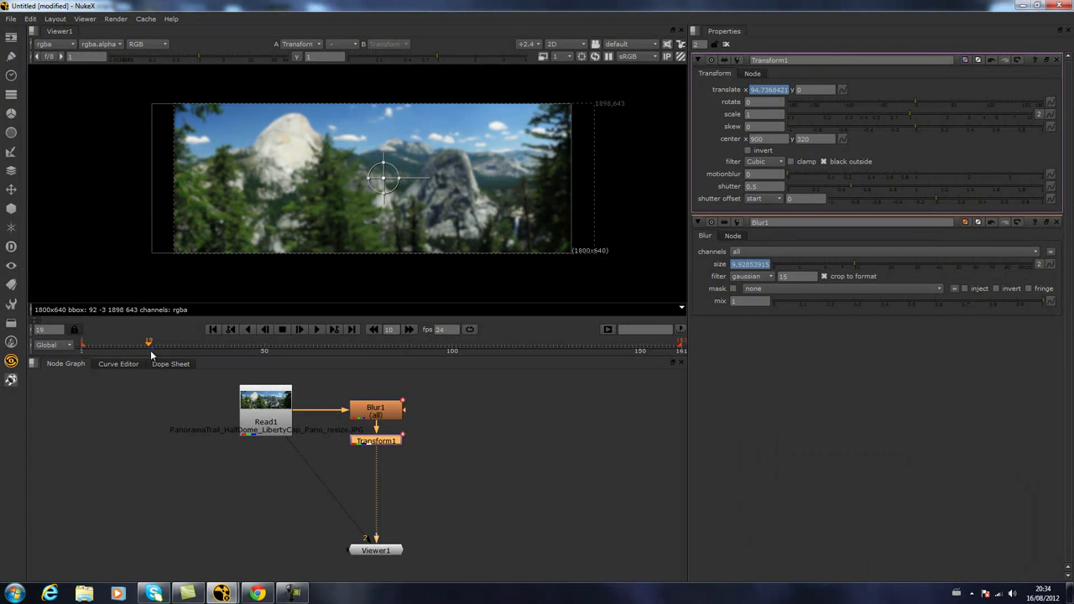
left_click(657, 458)
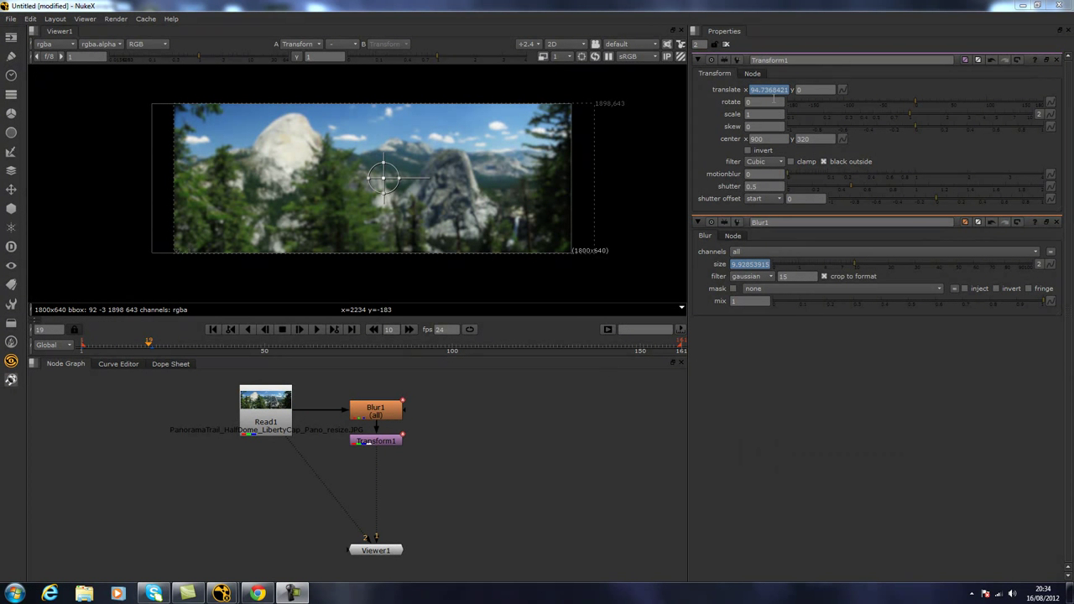
left_click_drag(149, 344, 83, 345)
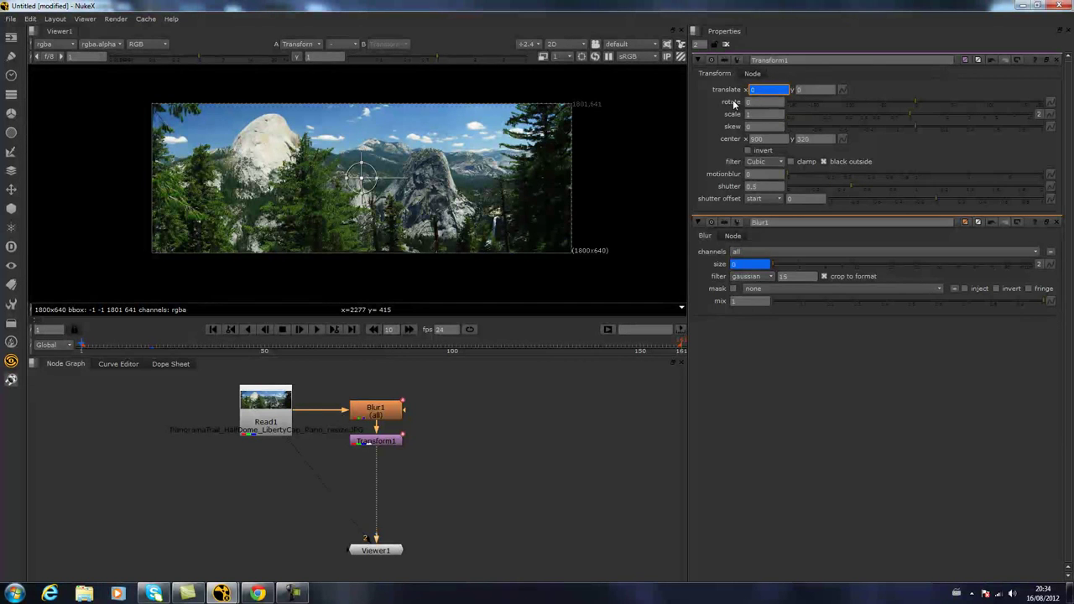
Try a Transform1 rotation of 14, undo it, and try scaling the image up.
left_click_drag(920, 100, 926, 102)
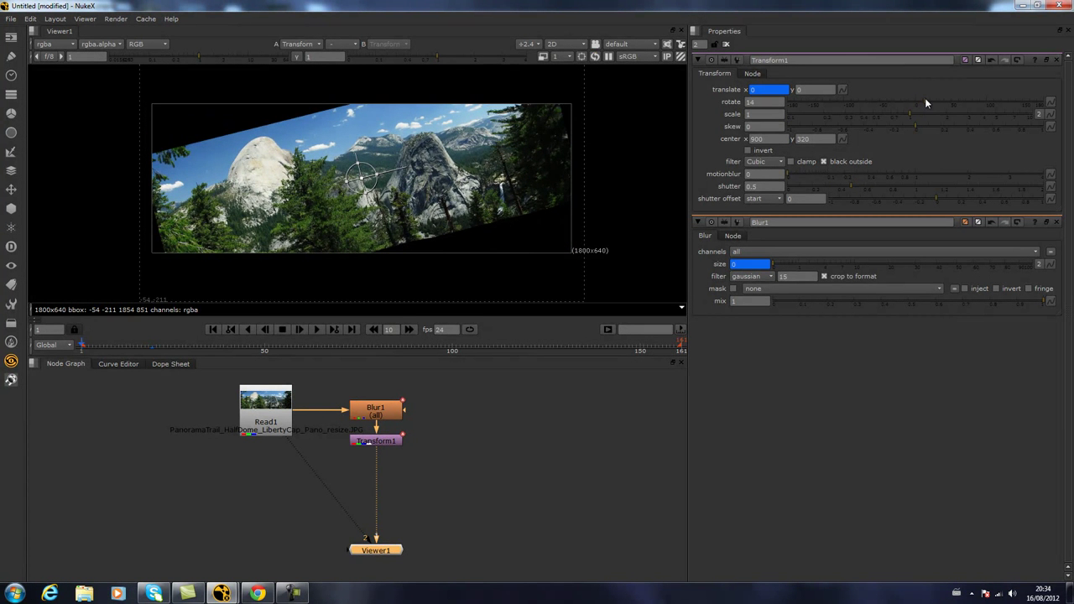
key("ctrl+z")
mouse_move(400, 176)
left_mouse_down()
mouse_move(382, 152)
mouse_move(391, 167)
left_mouse_up()
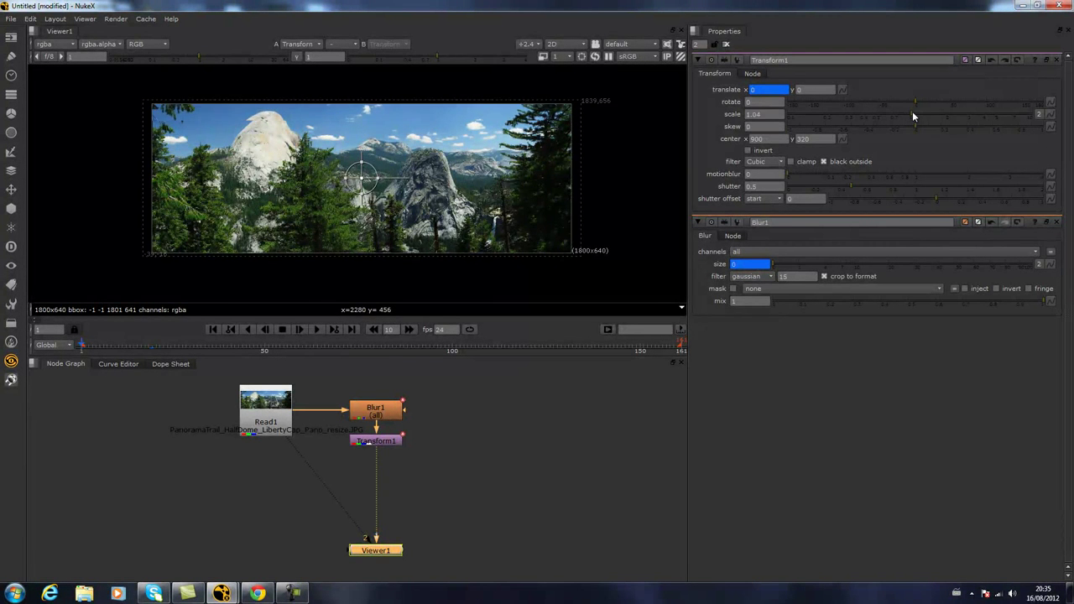
left_click_drag(912, 111, 940, 115)
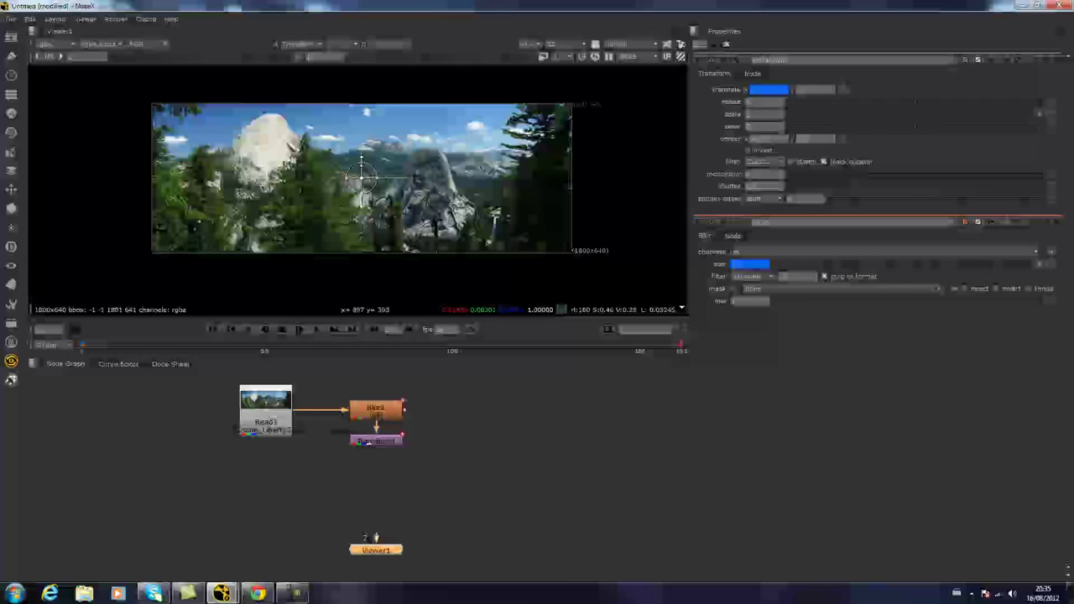
Try scaling the panorama to 2.02 wide by 1.8 high, and set both Transform1 scale values back to 1.
left_click_drag(361, 160, 392, 177)
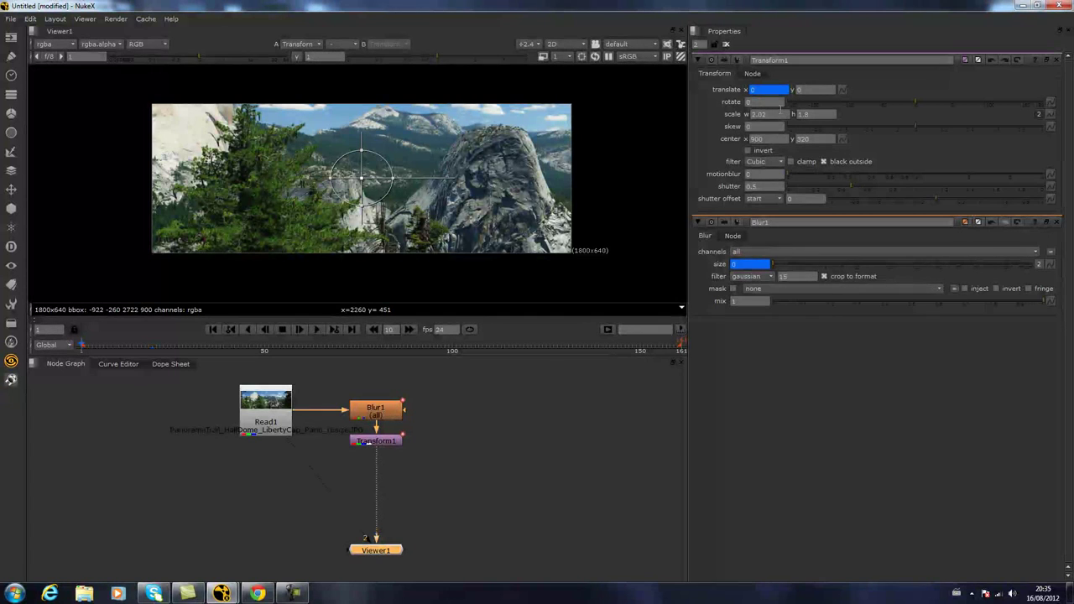
type("1")
key("Tab")
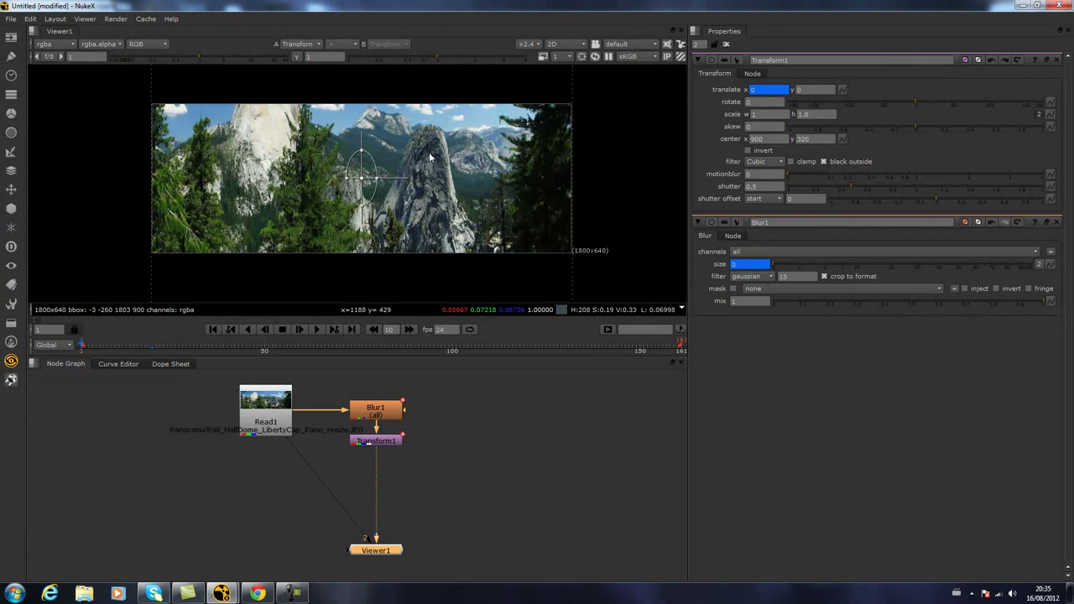
type("1")
key("Return")
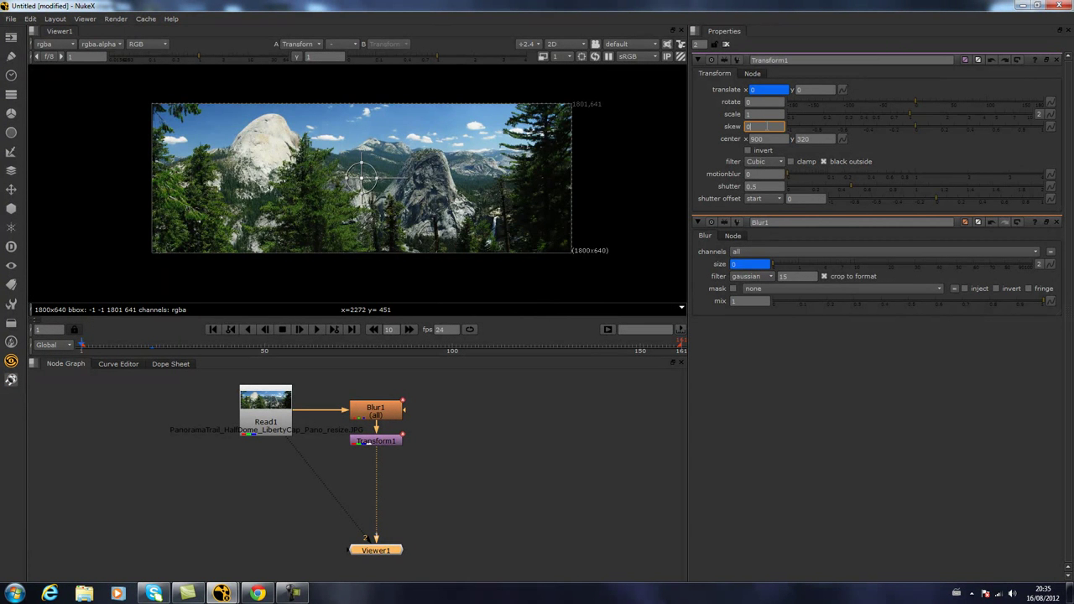
Try skewing the panorama, and move Transform1's centre to the image's left edge at x -2, y 320.
mouse_move(915, 125)
left_mouse_down()
mouse_move(871, 130)
mouse_move(929, 127)
left_mouse_up()
double_click(757, 139)
left_click(777, 139)
left_click(803, 139)
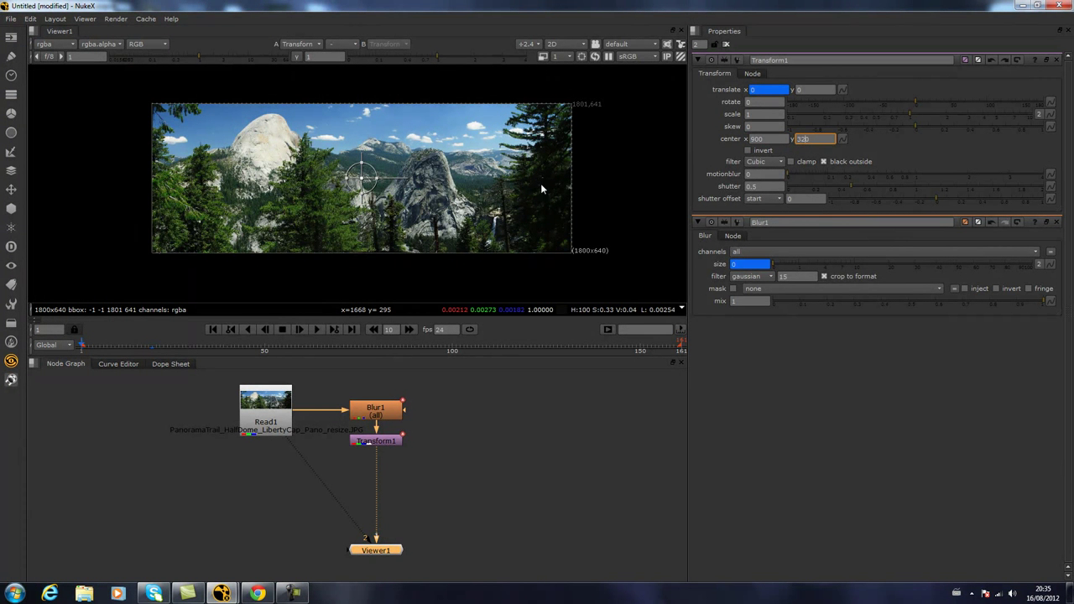
left_click(362, 178)
left_click_drag(362, 178, 149, 177)
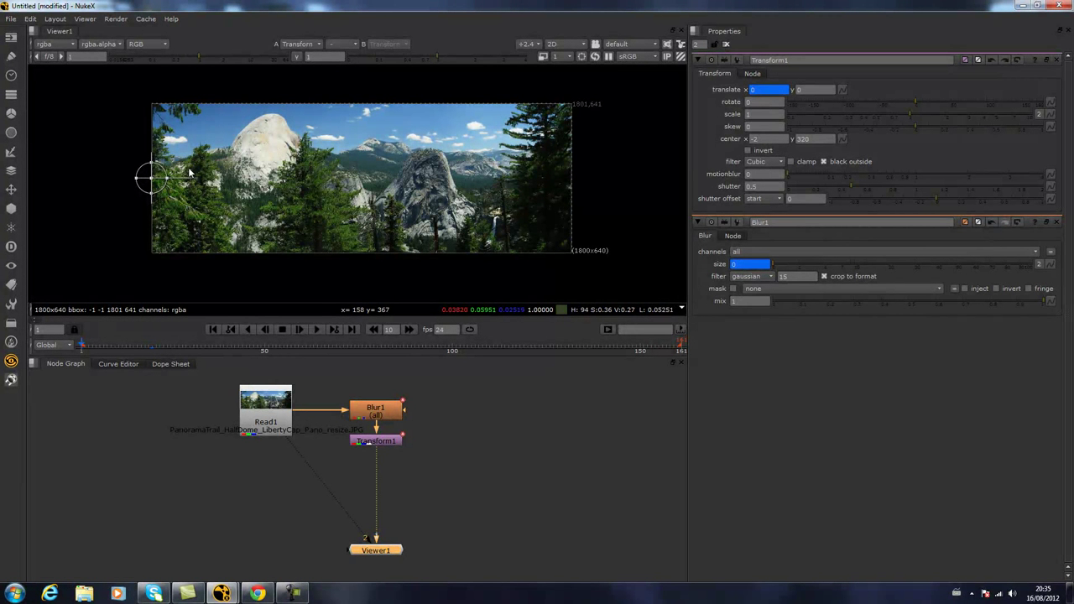
Try rotating the panorama around the relocated centre, and undo the rotation.
left_click(803, 139)
mouse_move(915, 102)
left_mouse_down()
mouse_move(932, 101)
mouse_move(900, 105)
left_mouse_up()
key("ctrl+z")
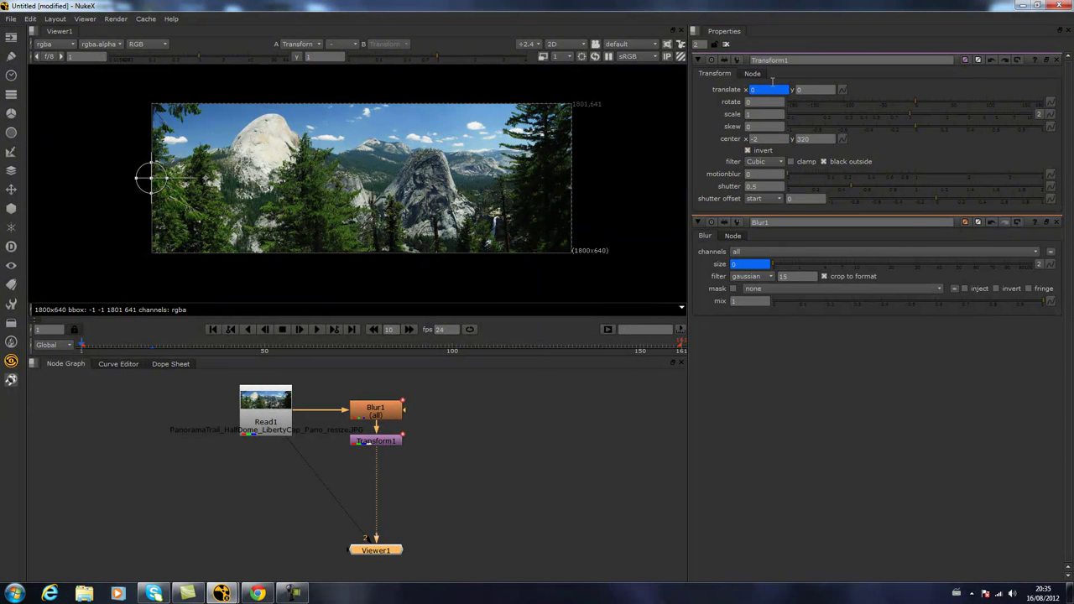
Keep Transform1's Cubic filter and, at frame 17, set motionblur to 0.48, shutter to 1.015 and shutter offset to -0.41.
left_click(776, 163)
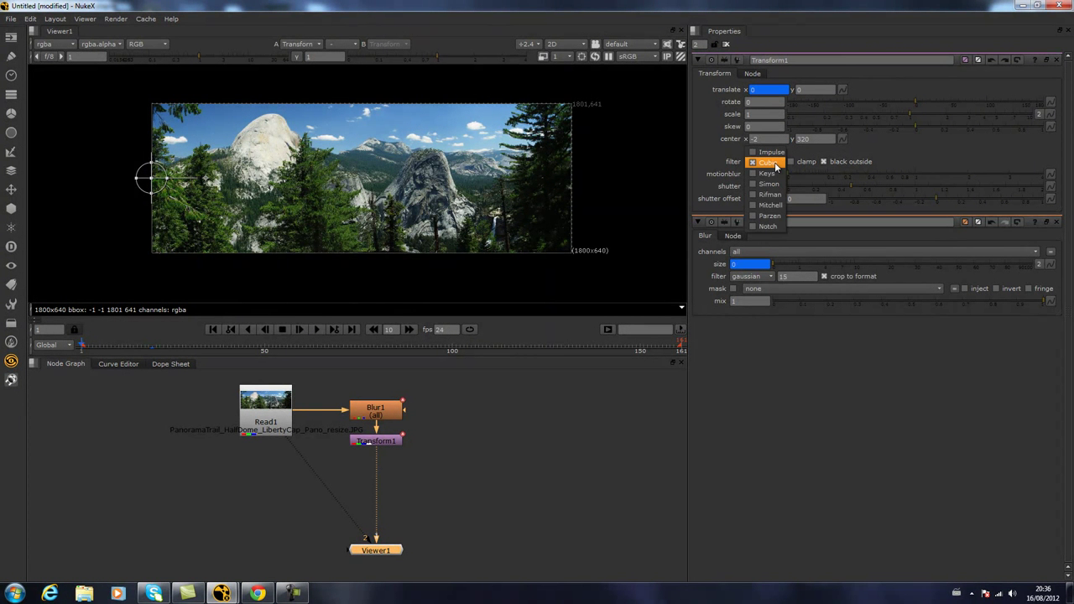
left_click(775, 164)
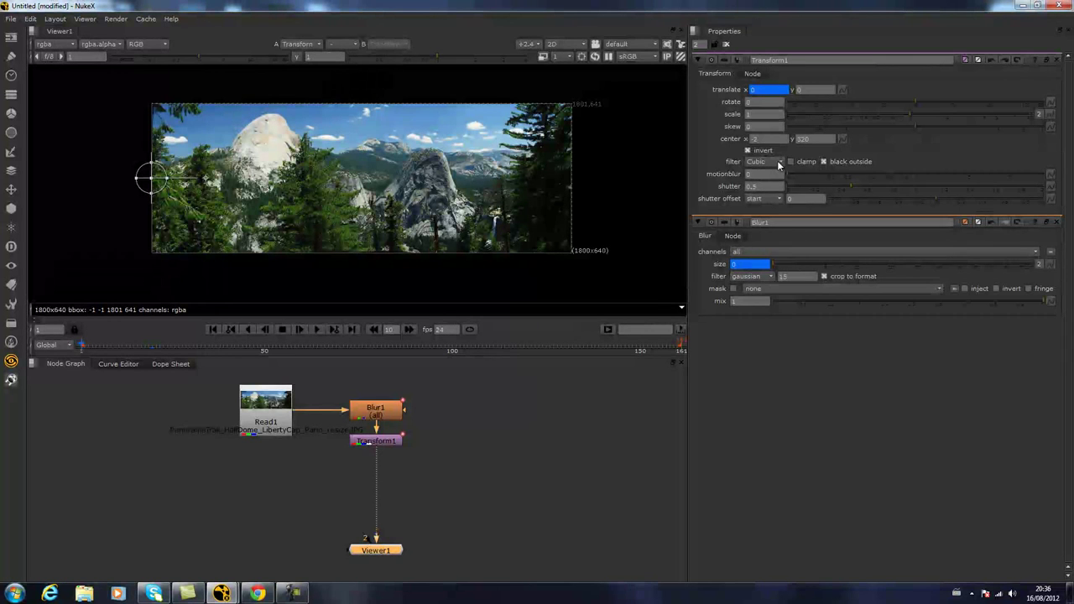
left_click(787, 173)
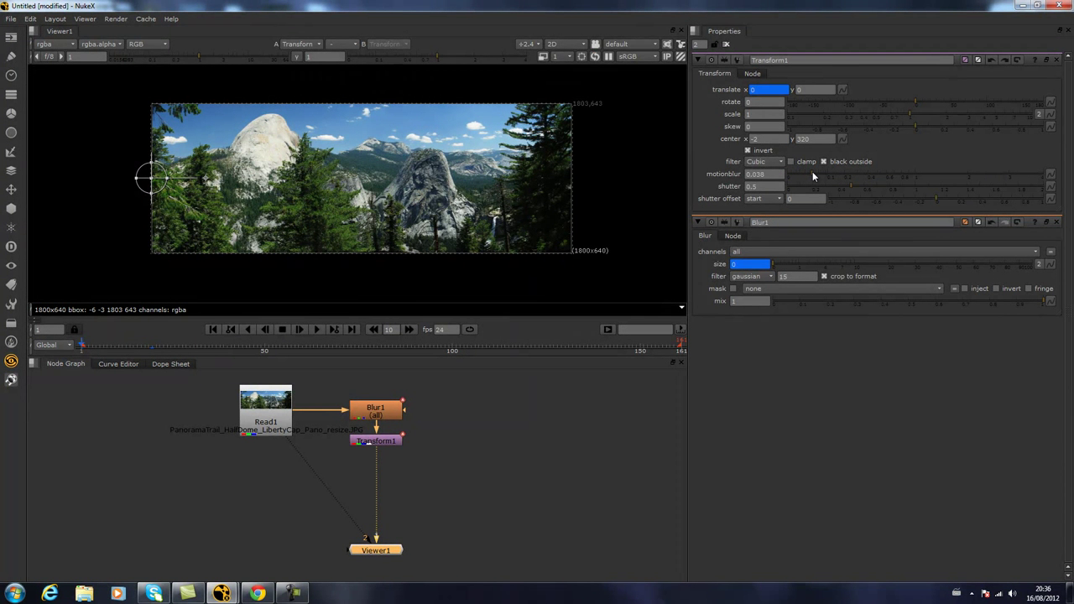
left_click_drag(120, 343, 141, 344)
scroll(146, 215, "up", 2)
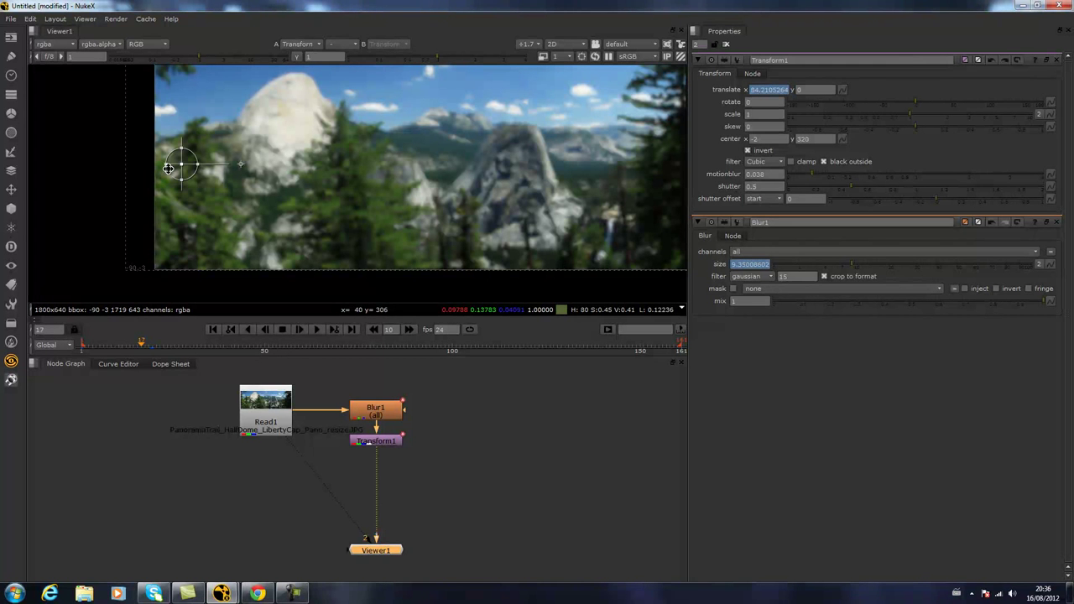
left_click_drag(819, 177, 916, 188)
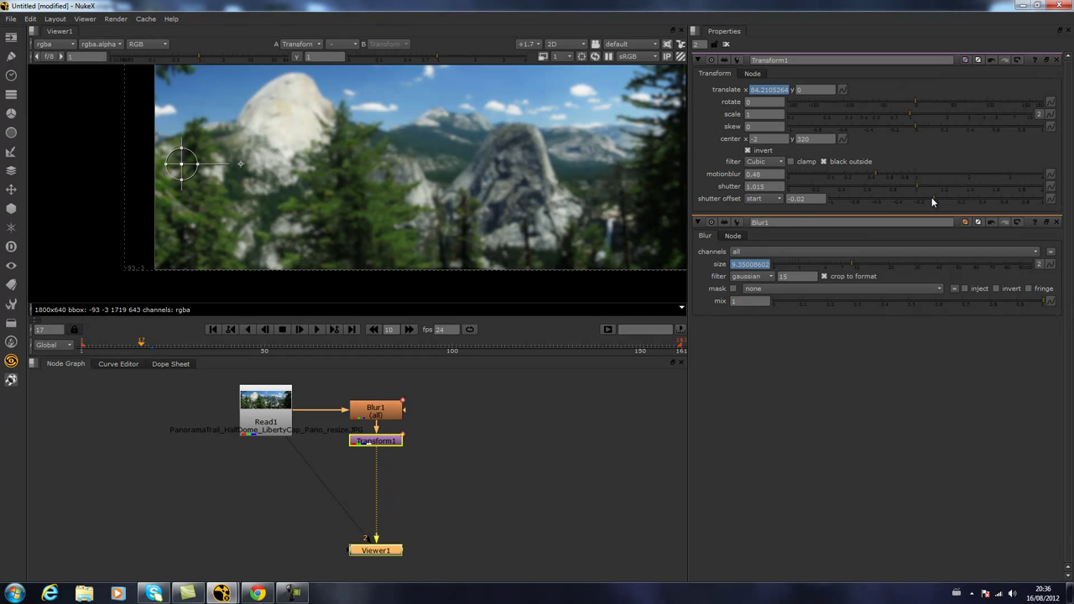
left_click_drag(911, 200, 889, 203)
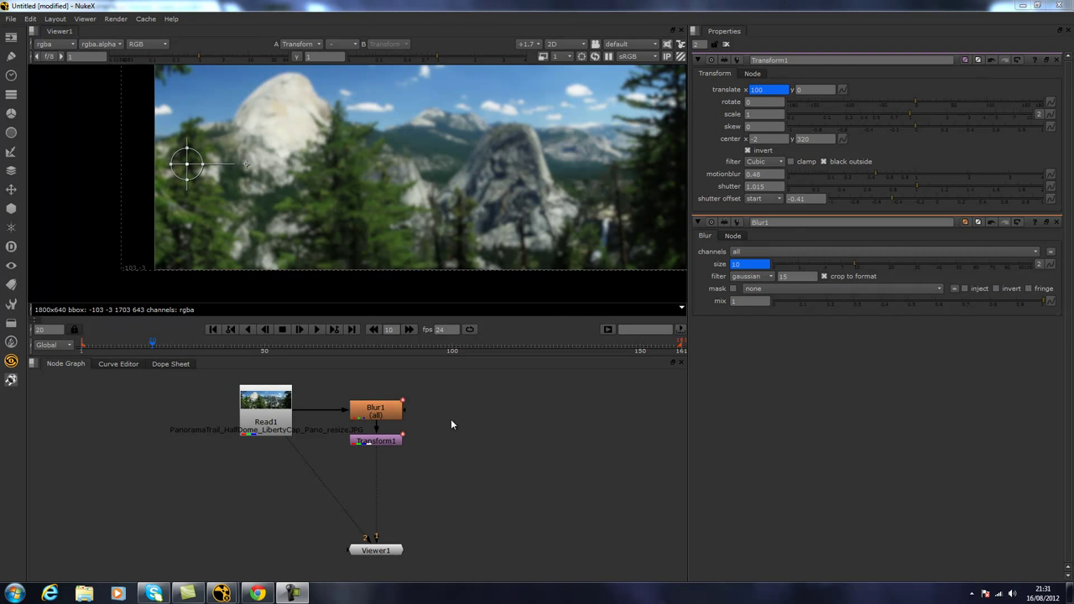
Add a Write node between Transform1 and Viewer1, and reposition Read1 directly above Blur1.
left_click(14, 40)
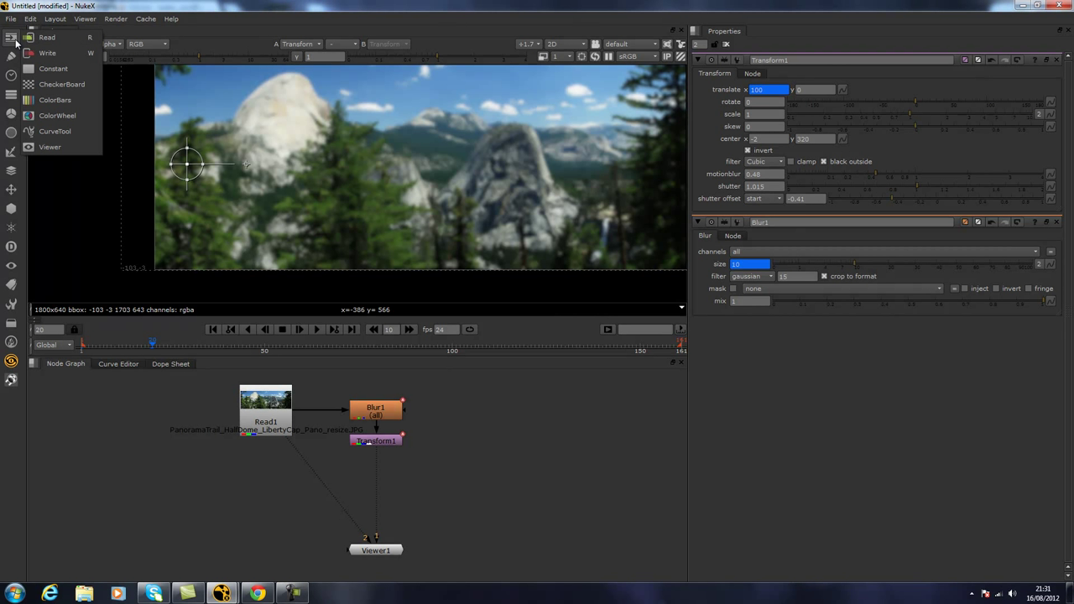
left_click(85, 55)
left_click_drag(571, 424, 377, 499)
left_click_drag(271, 408, 381, 389)
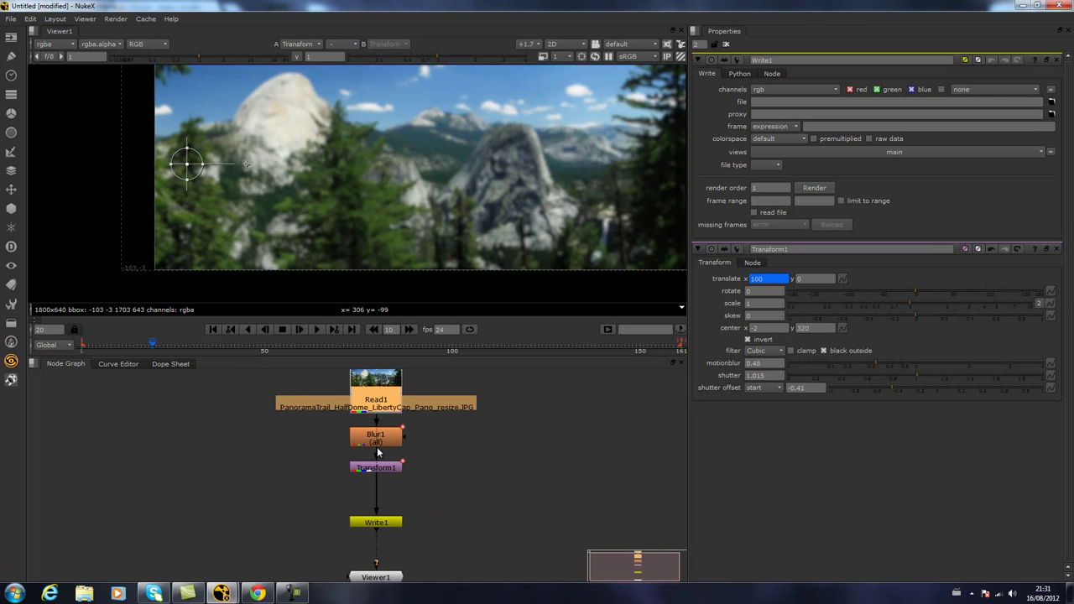
Browse for Write1's output location in E:/Videomakers/Lesson_01/ and create a folder named Test there.
left_click(386, 524)
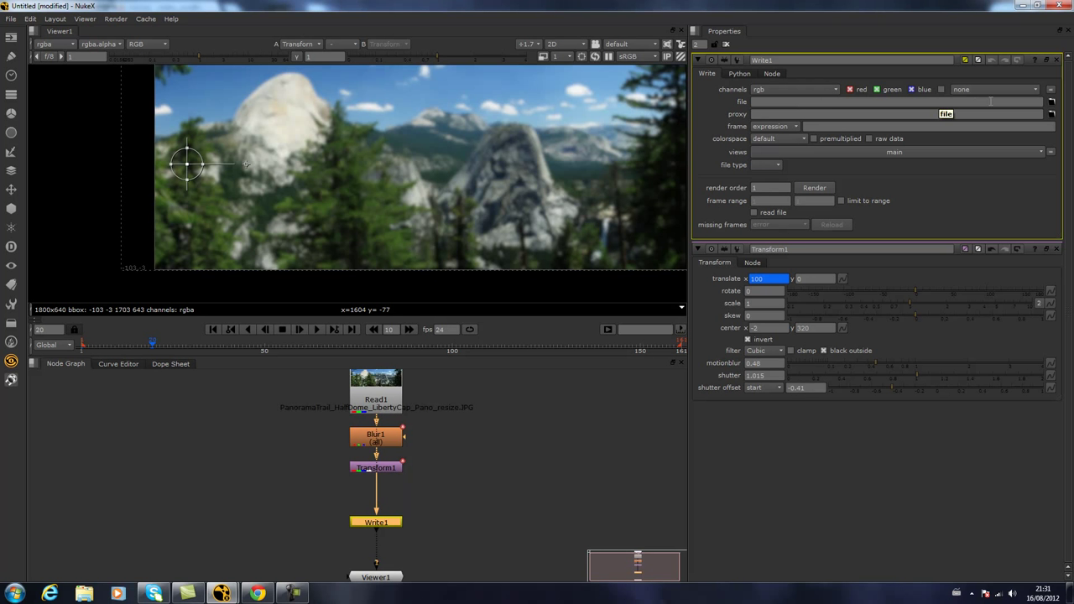
left_click(1051, 101)
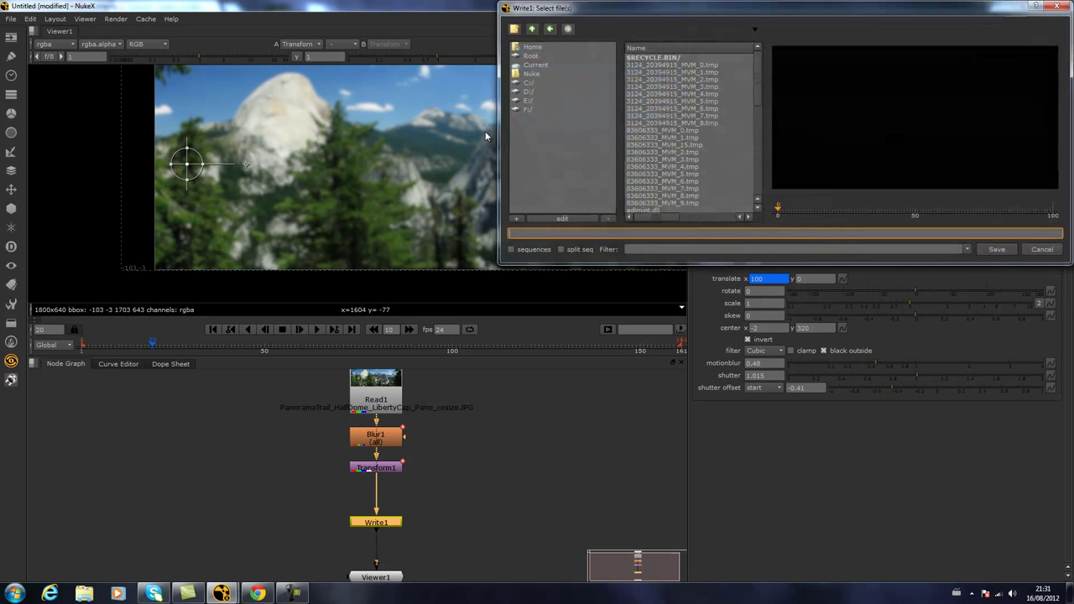
left_click_drag(621, 8, 566, 58)
left_click(495, 151)
left_click_drag(703, 127, 702, 219)
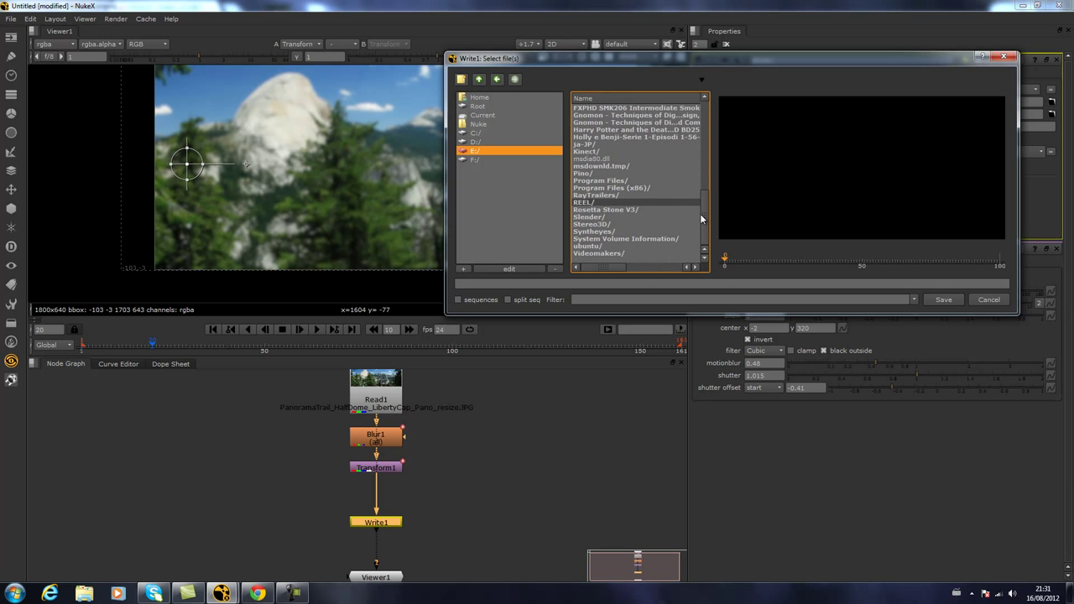
double_click(623, 249)
double_click(594, 109)
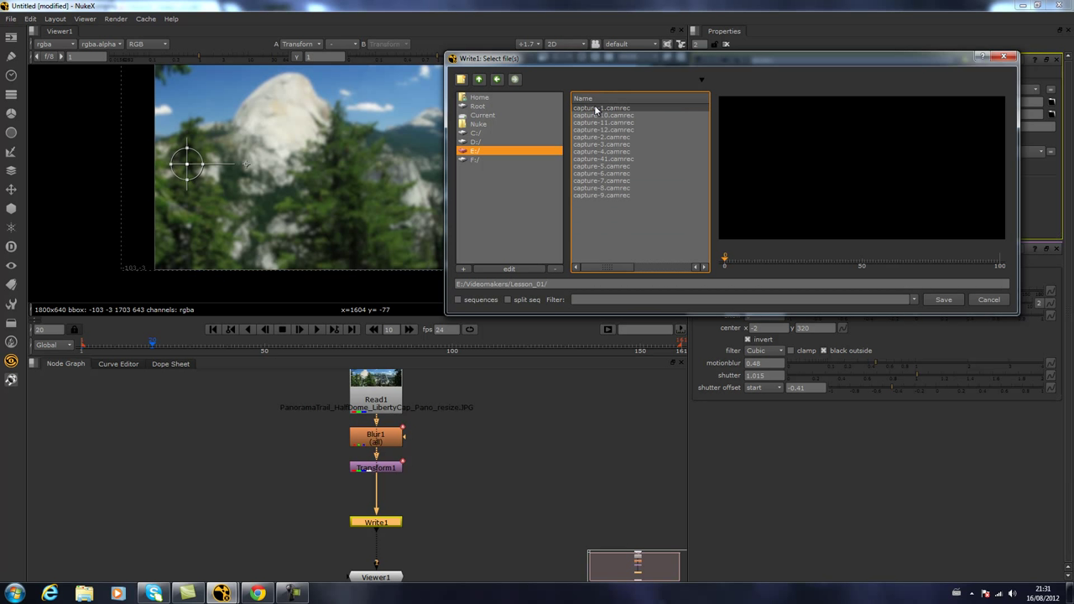
left_click(461, 80)
type("Test")
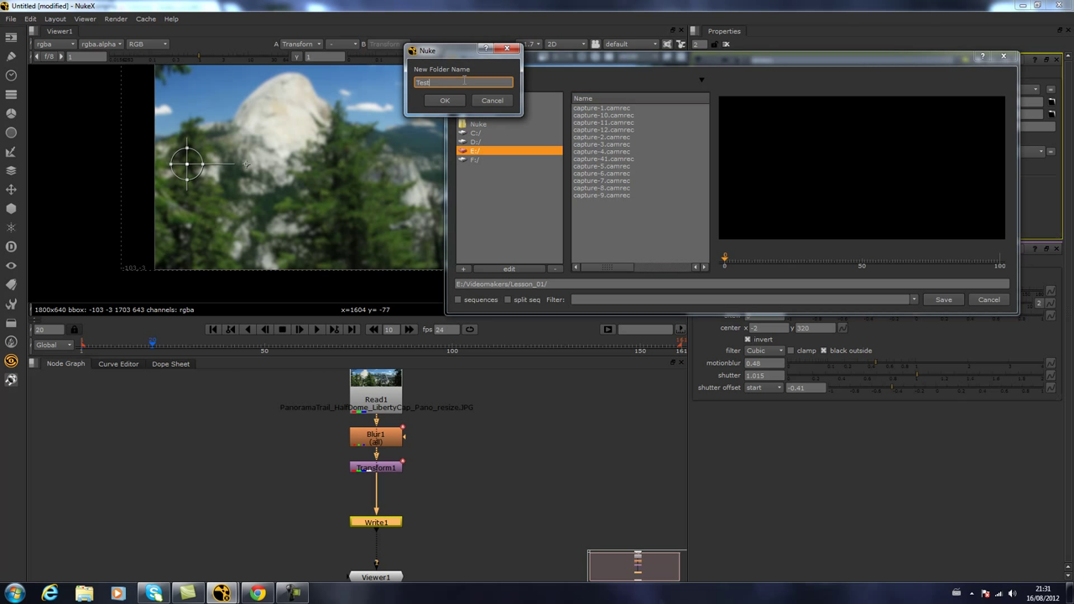
key("Return")
Set Write1's output file to the numbered sequence Test.%04d.jpg in the Test folder.
left_click(597, 283)
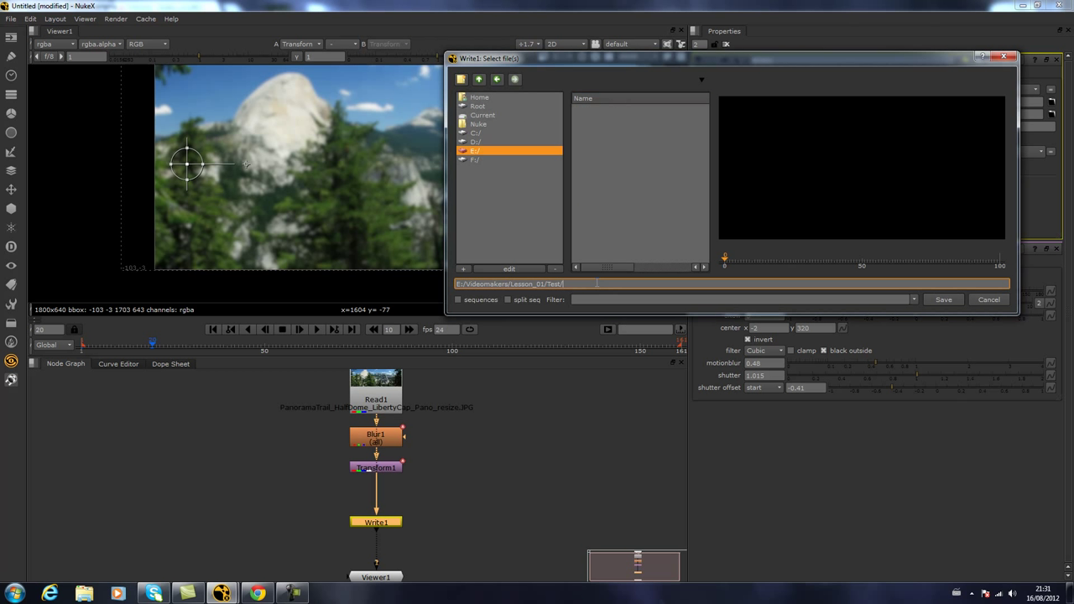
type("Te")
type("#")
type("#")
type(".jpg")
key("BackSpace")
key("BackSpace")
key("BackSpace")
key("BackSpace")
type("%")
left_click(942, 300)
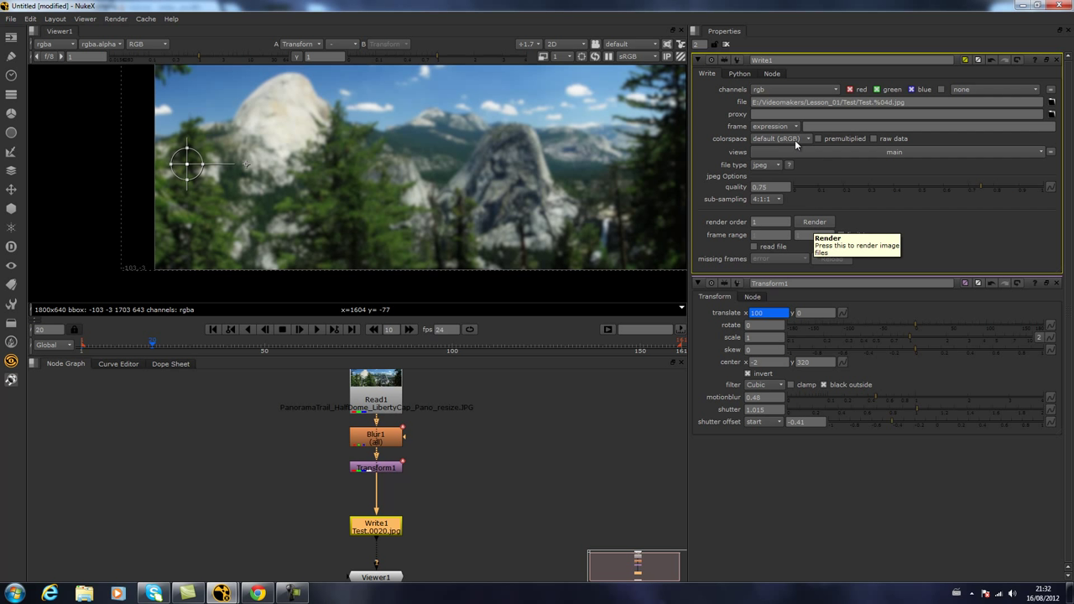
Keep jpeg as Write1's file type and render the frame range 1-20.
left_click(778, 166)
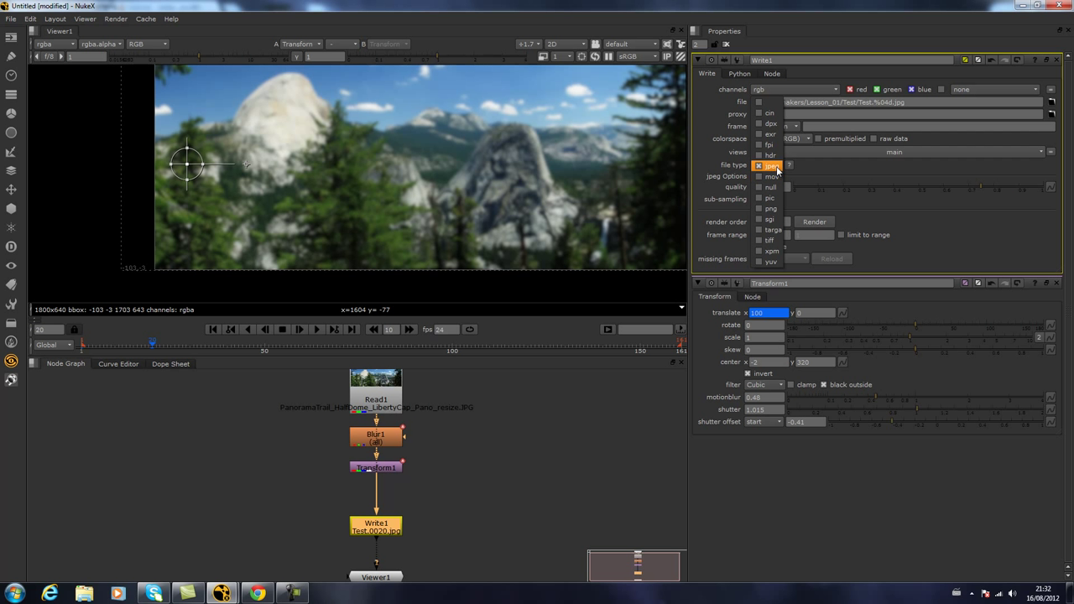
left_click(777, 166)
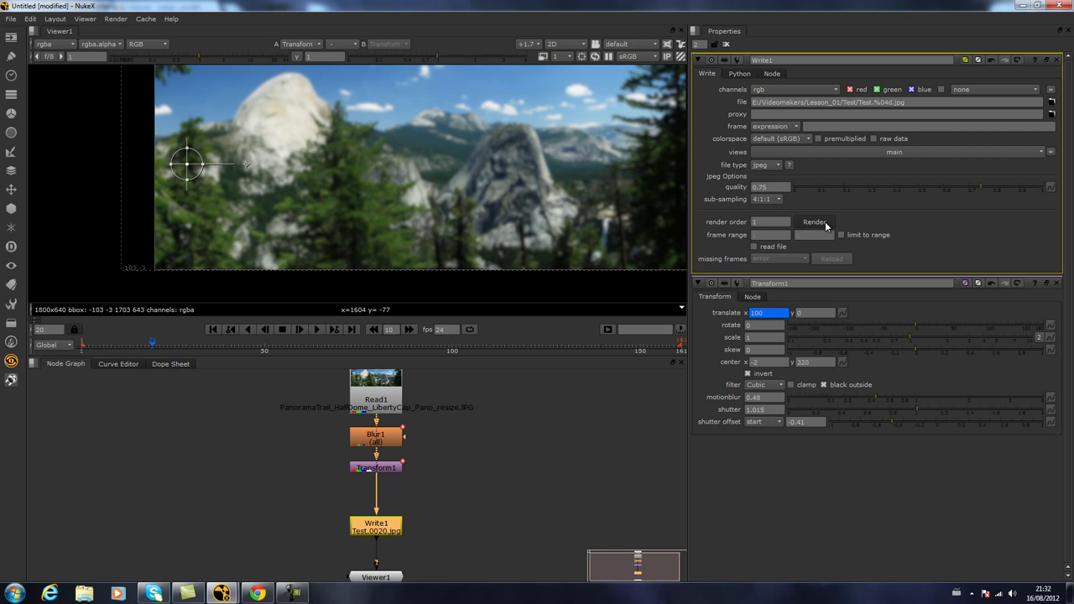
left_click(825, 221)
left_click_drag(826, 193, 742, 220)
left_click(781, 241)
key("BackSpace")
type("20")
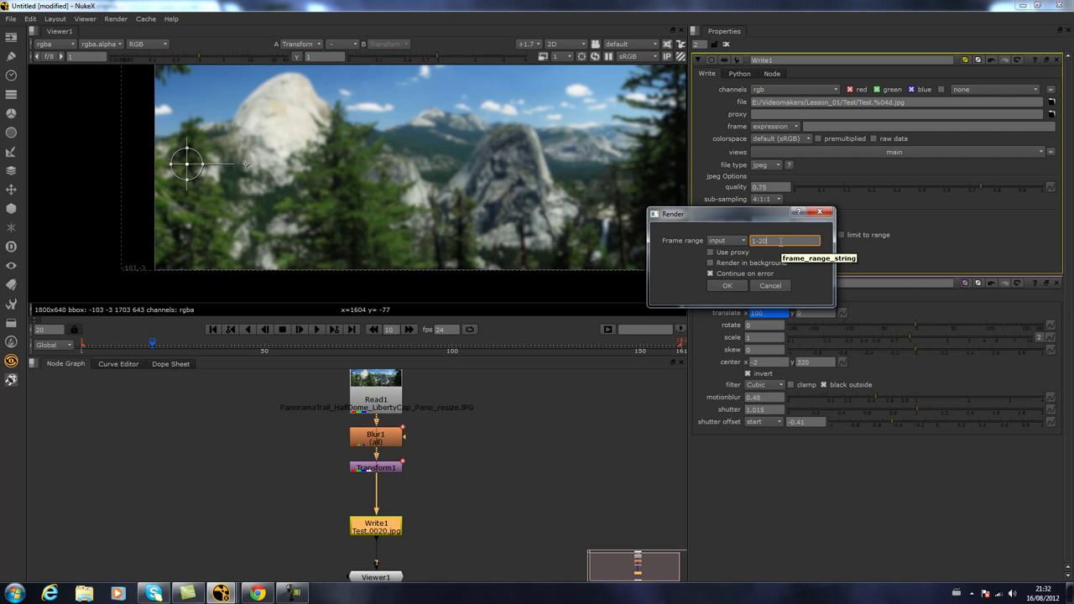
left_click(734, 286)
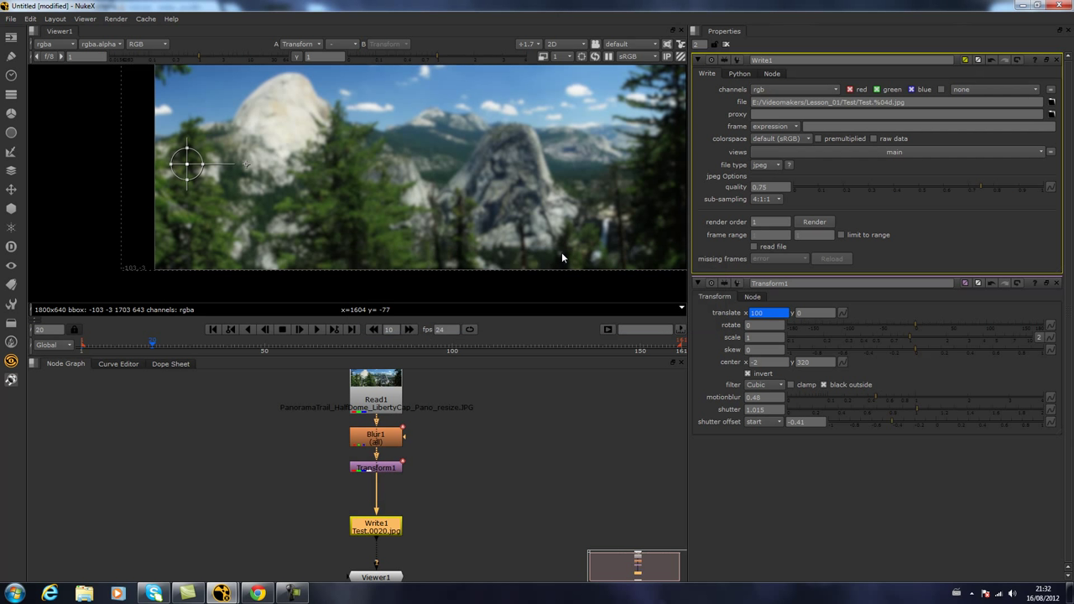
Add a Read node that loads the rendered files as the sequence Test.####.jpg 1-20.
left_click(532, 415)
left_click_drag(531, 404, 521, 437)
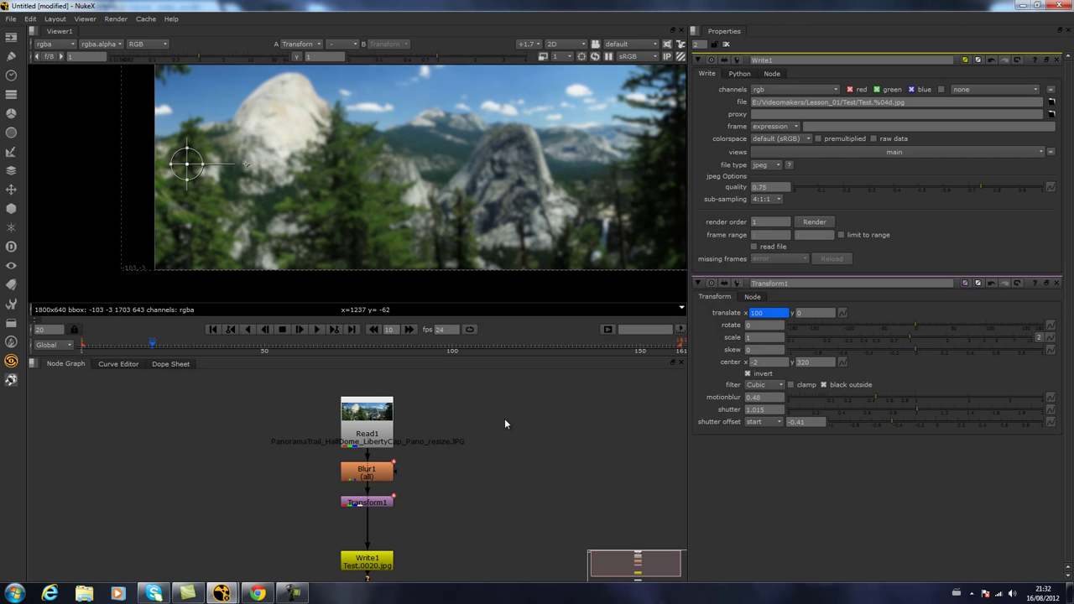
key("r")
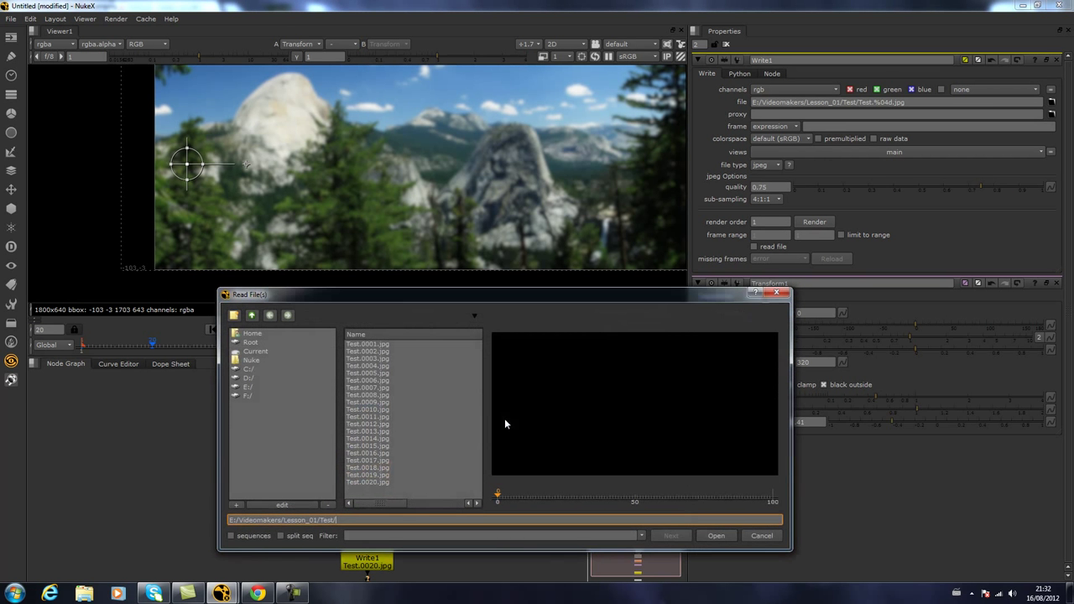
left_click(370, 345)
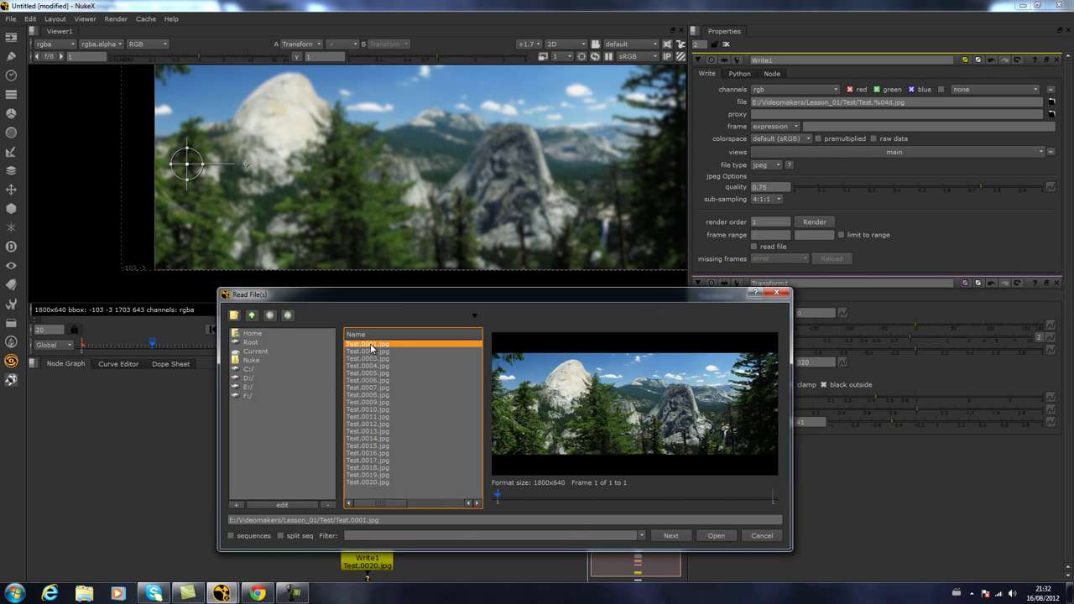
left_click(232, 536)
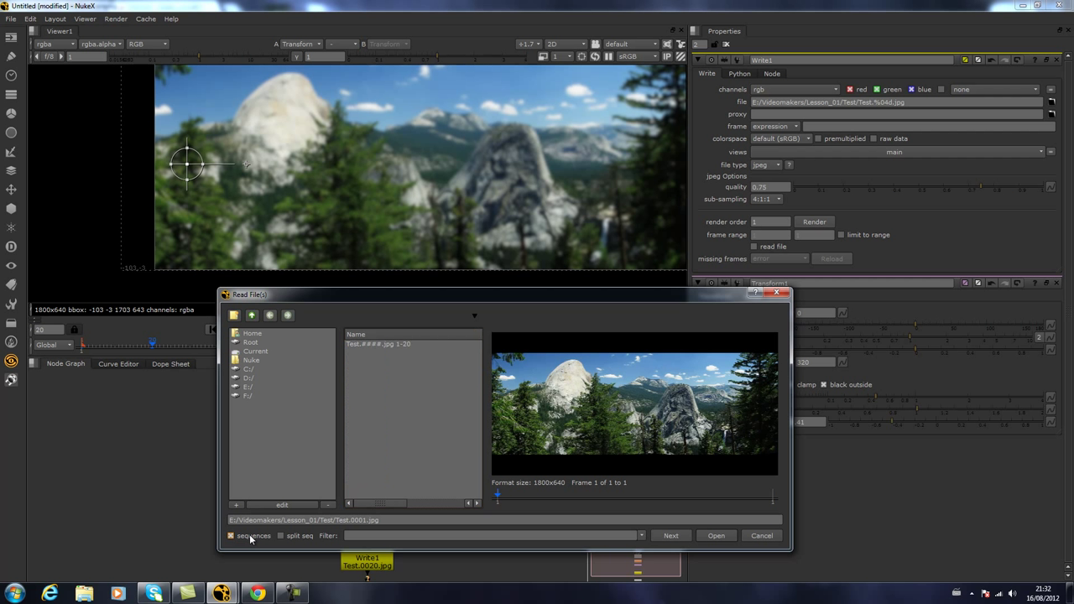
left_click(374, 344)
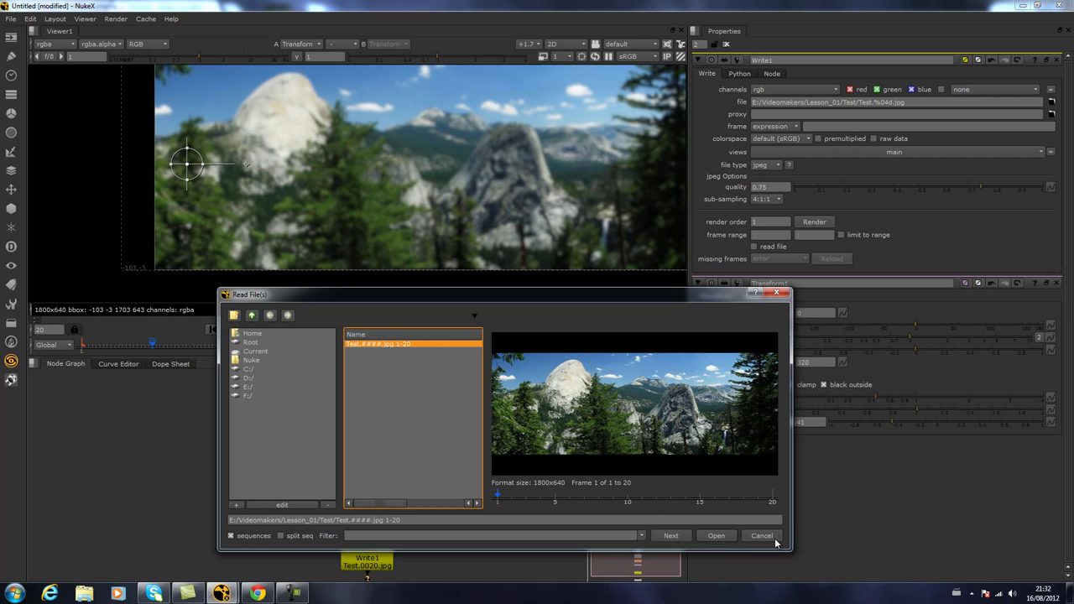
left_click(716, 535)
Show Read2 in the Viewer and scrub through its frames to review the rendered sequence.
left_click_drag(507, 422, 362, 576)
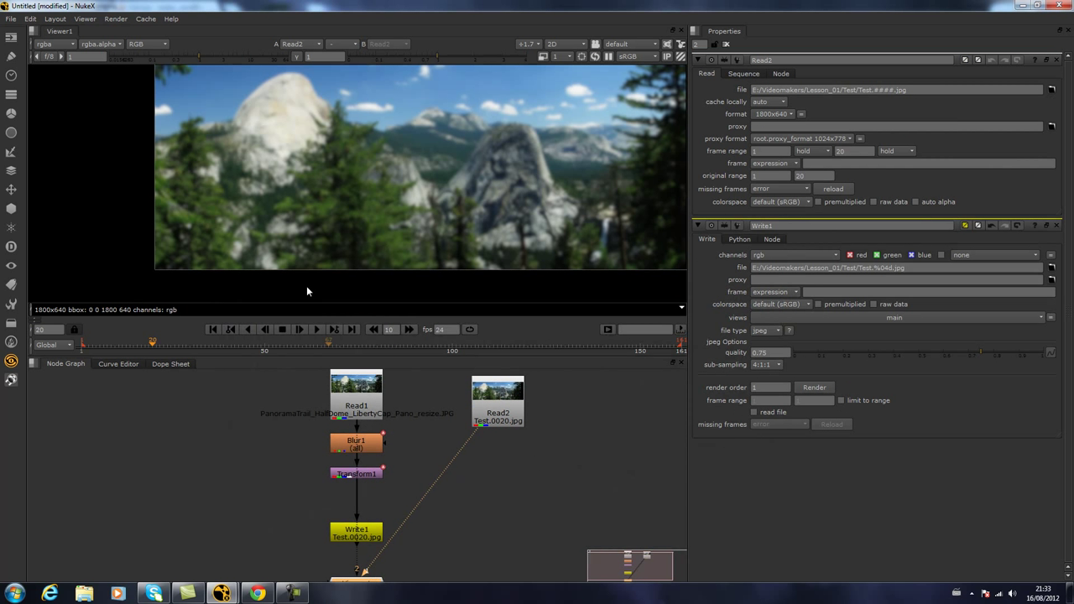
left_click_drag(400, 256, 346, 275)
left_click_drag(140, 344, 106, 349)
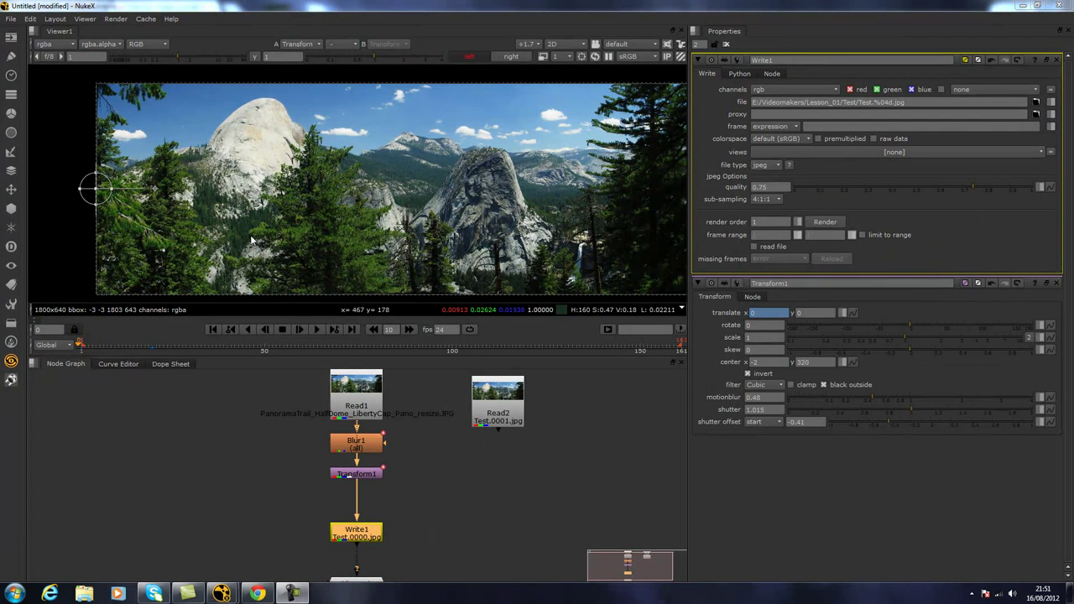
Open the project settings and examine the frame range, full size format choices and default LUT settings.
left_click(31, 20)
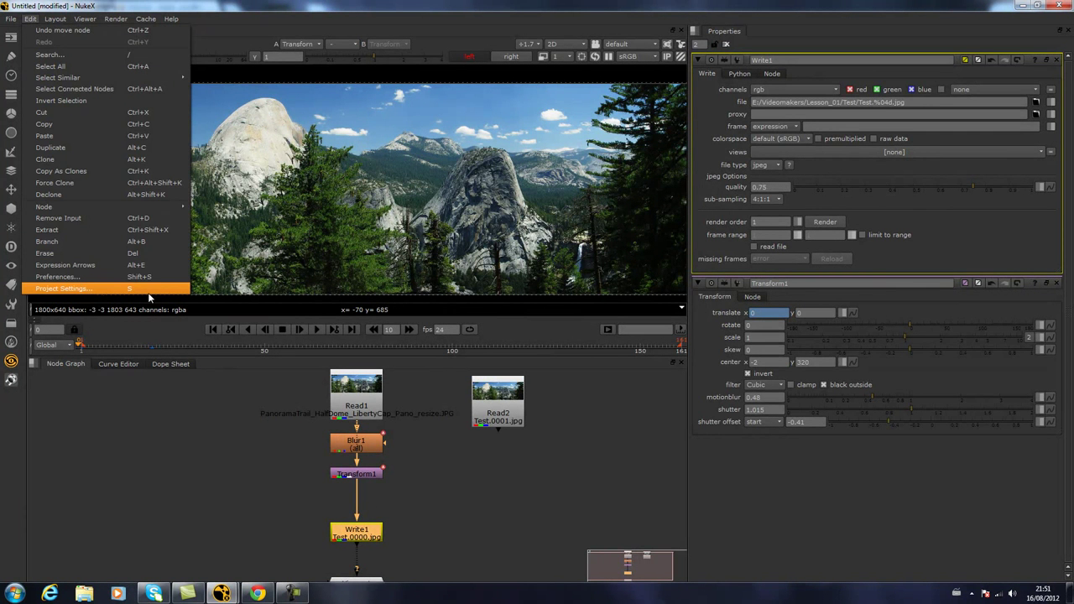
key("Escape")
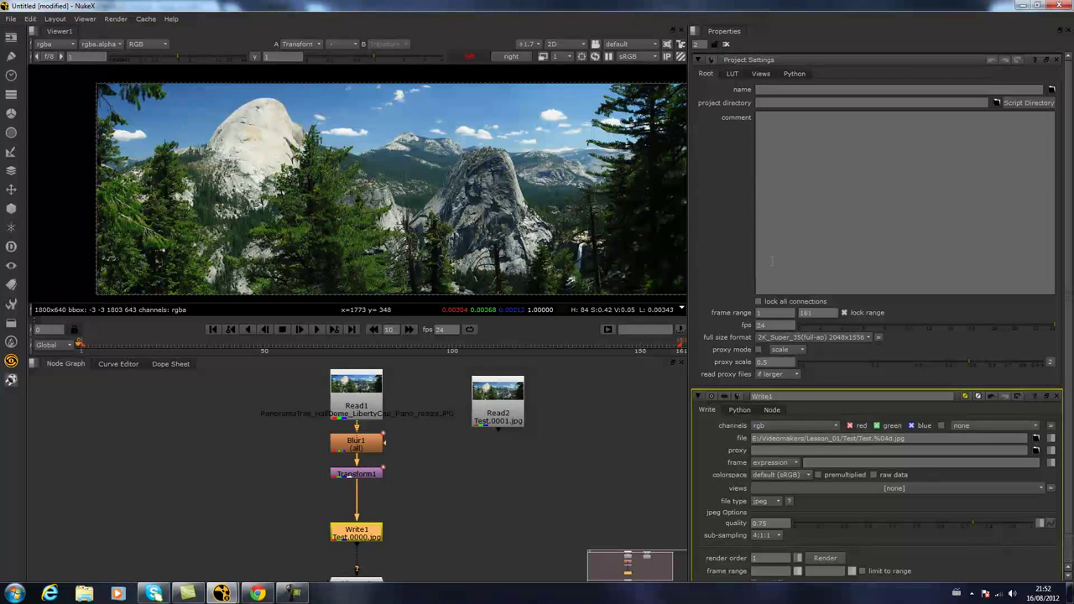
left_click(759, 313)
key("Tab")
key("Tab")
left_click(802, 339)
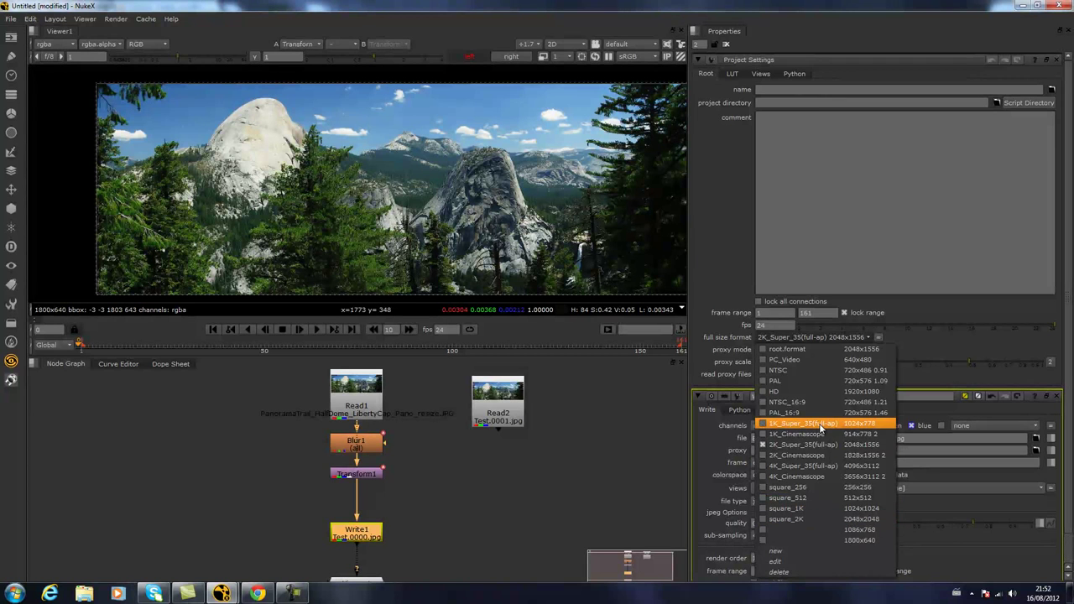
left_click(710, 253)
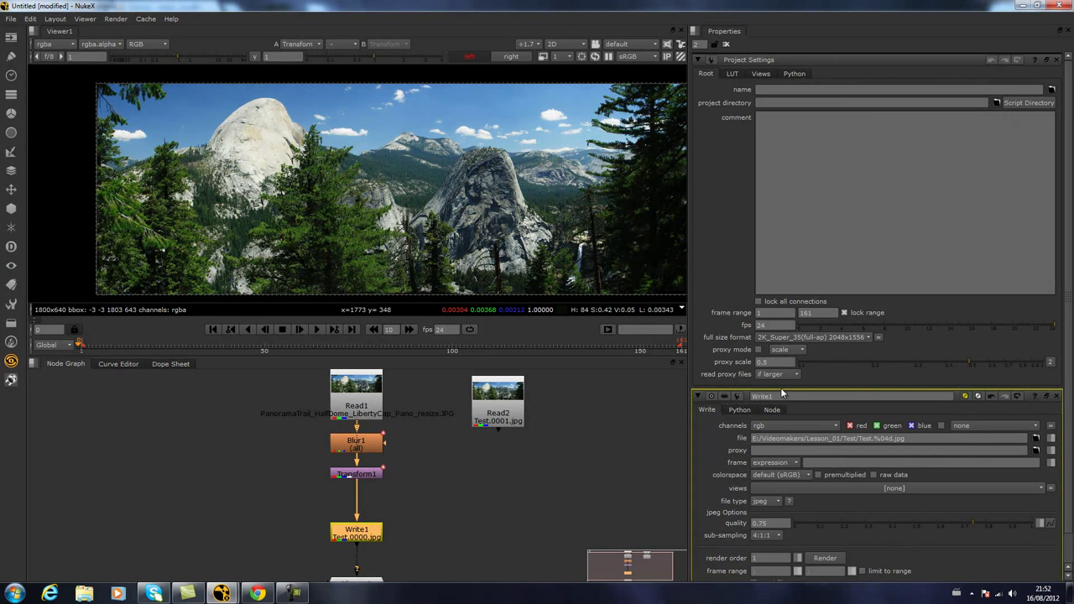
left_click(738, 75)
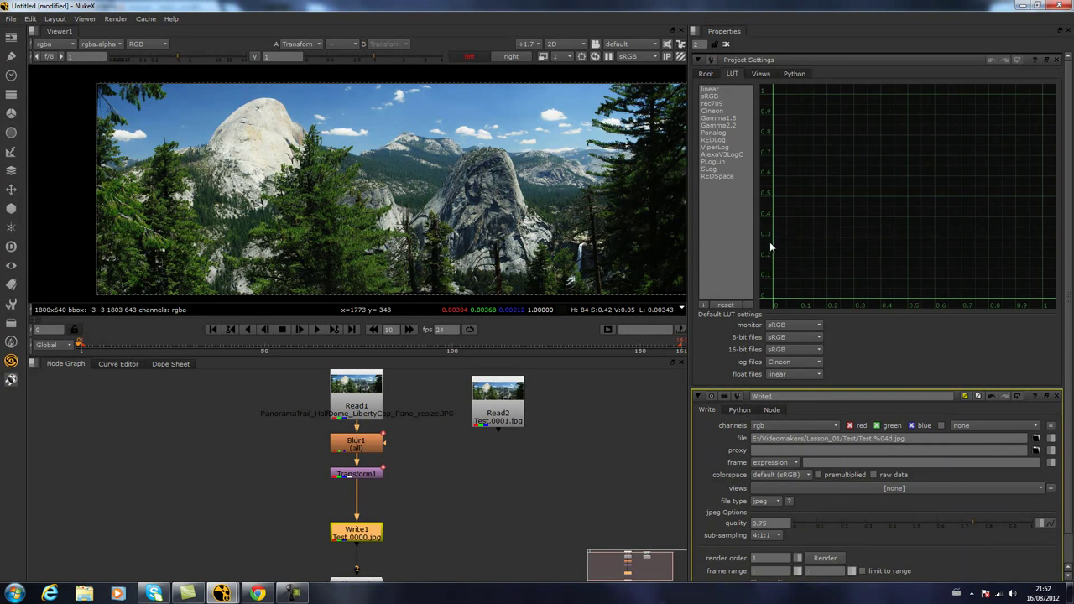
Add a new view to the project's views after left and right, and return to the Root settings.
left_click(761, 74)
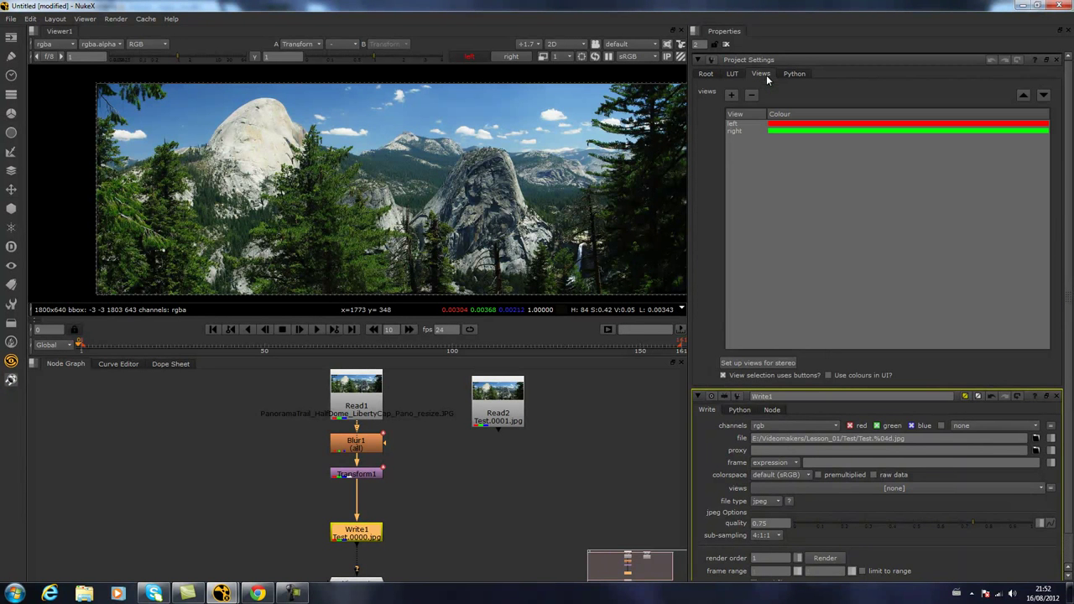
left_click(745, 131)
left_click(733, 97)
left_click(735, 101)
key("Return")
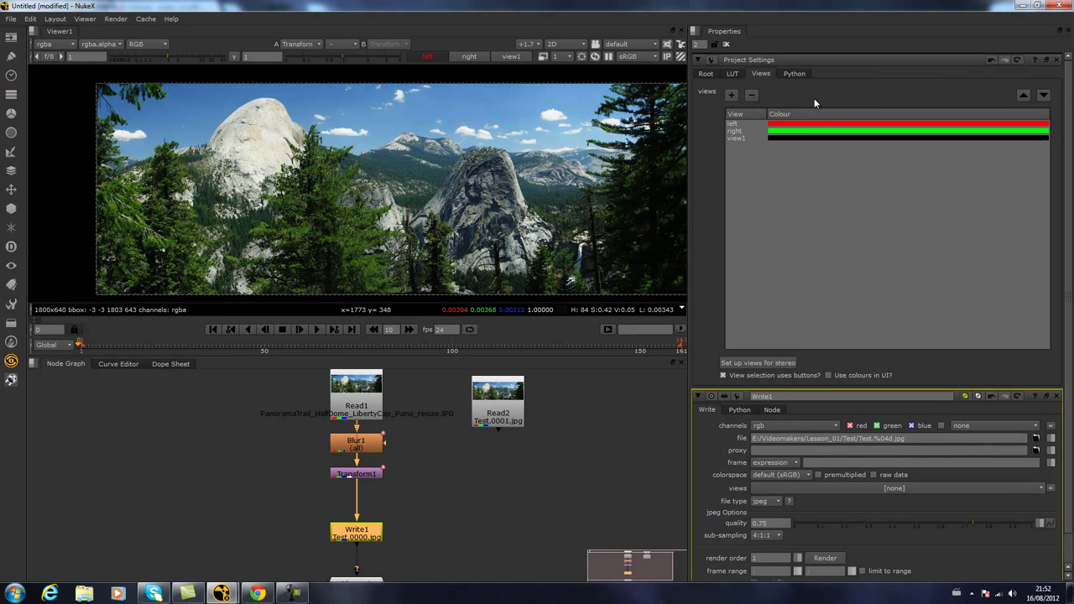
left_click(706, 73)
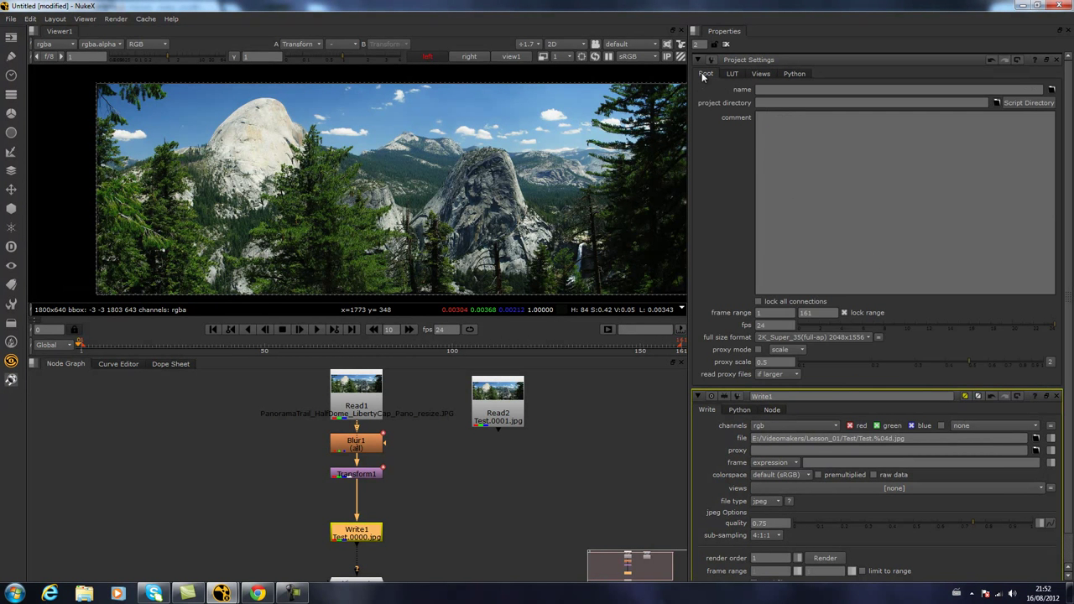